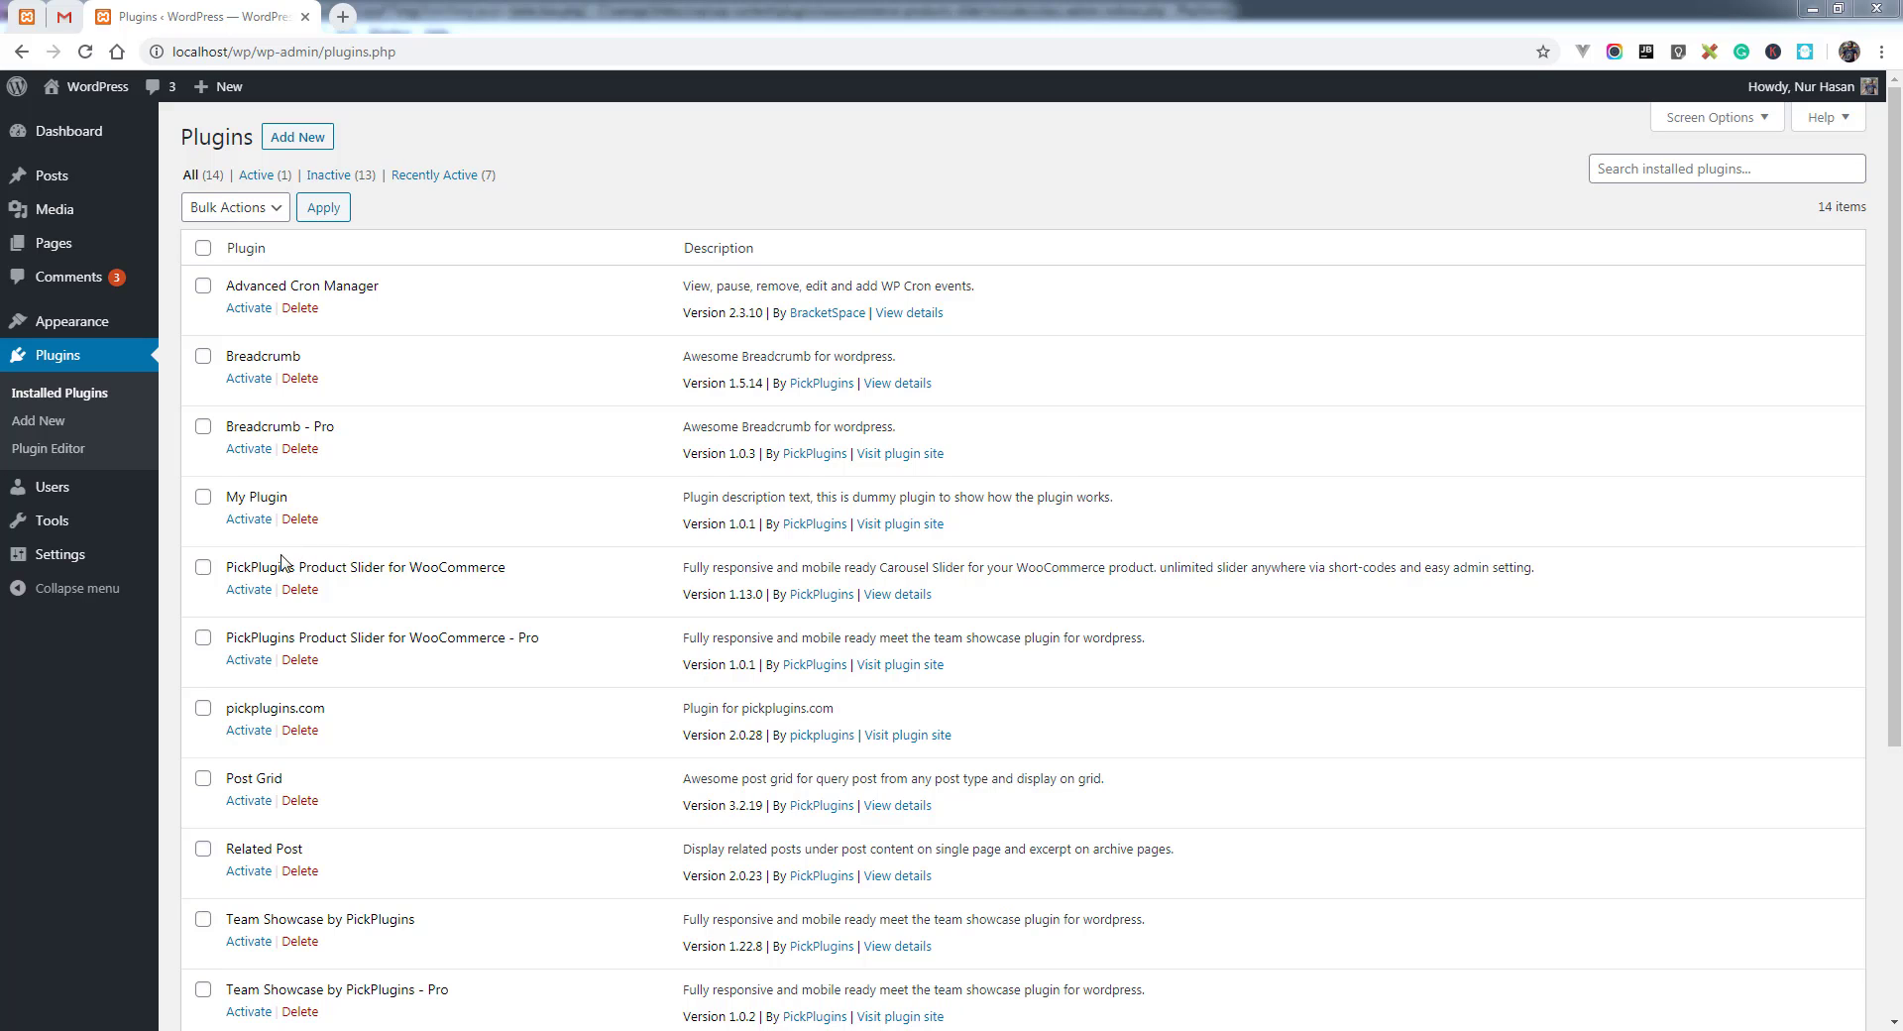
Check the PickPlugins Product Slider for WooCommerce listing, version 1.13.0, and activate it
left_click_drag(229, 569, 385, 561)
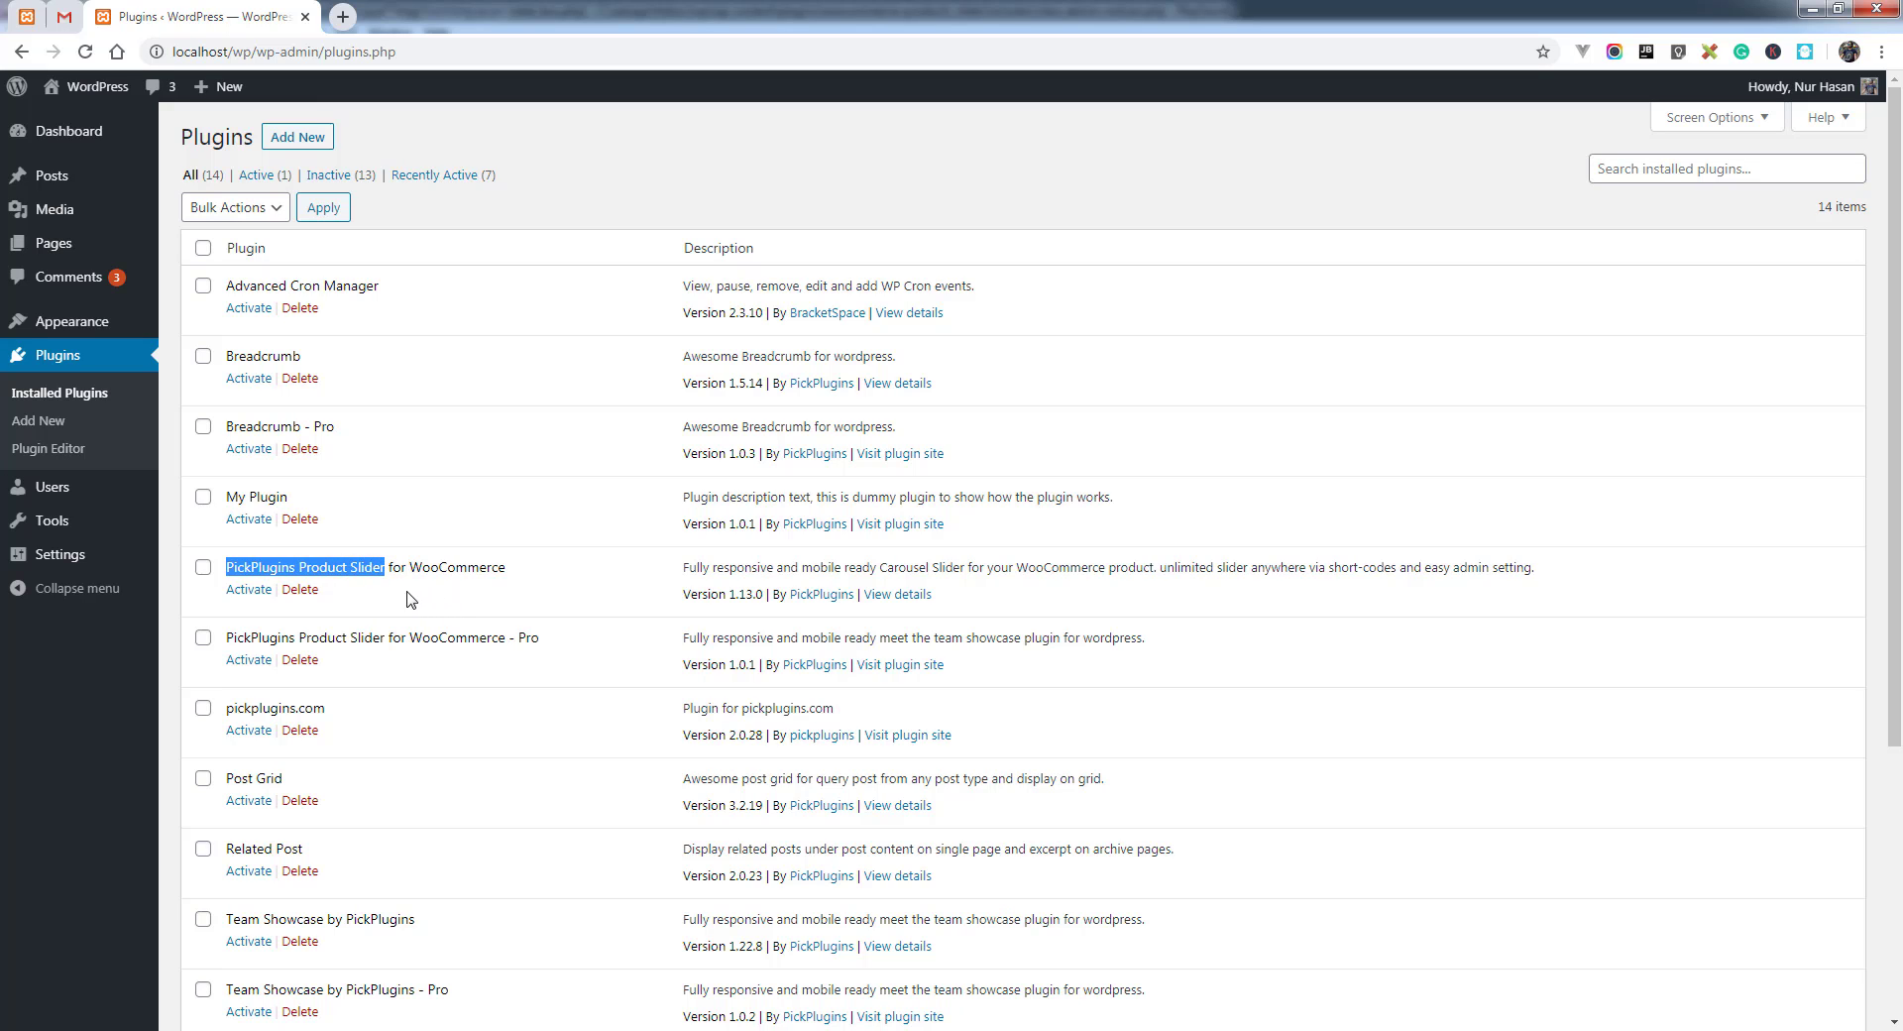
left_click(424, 482)
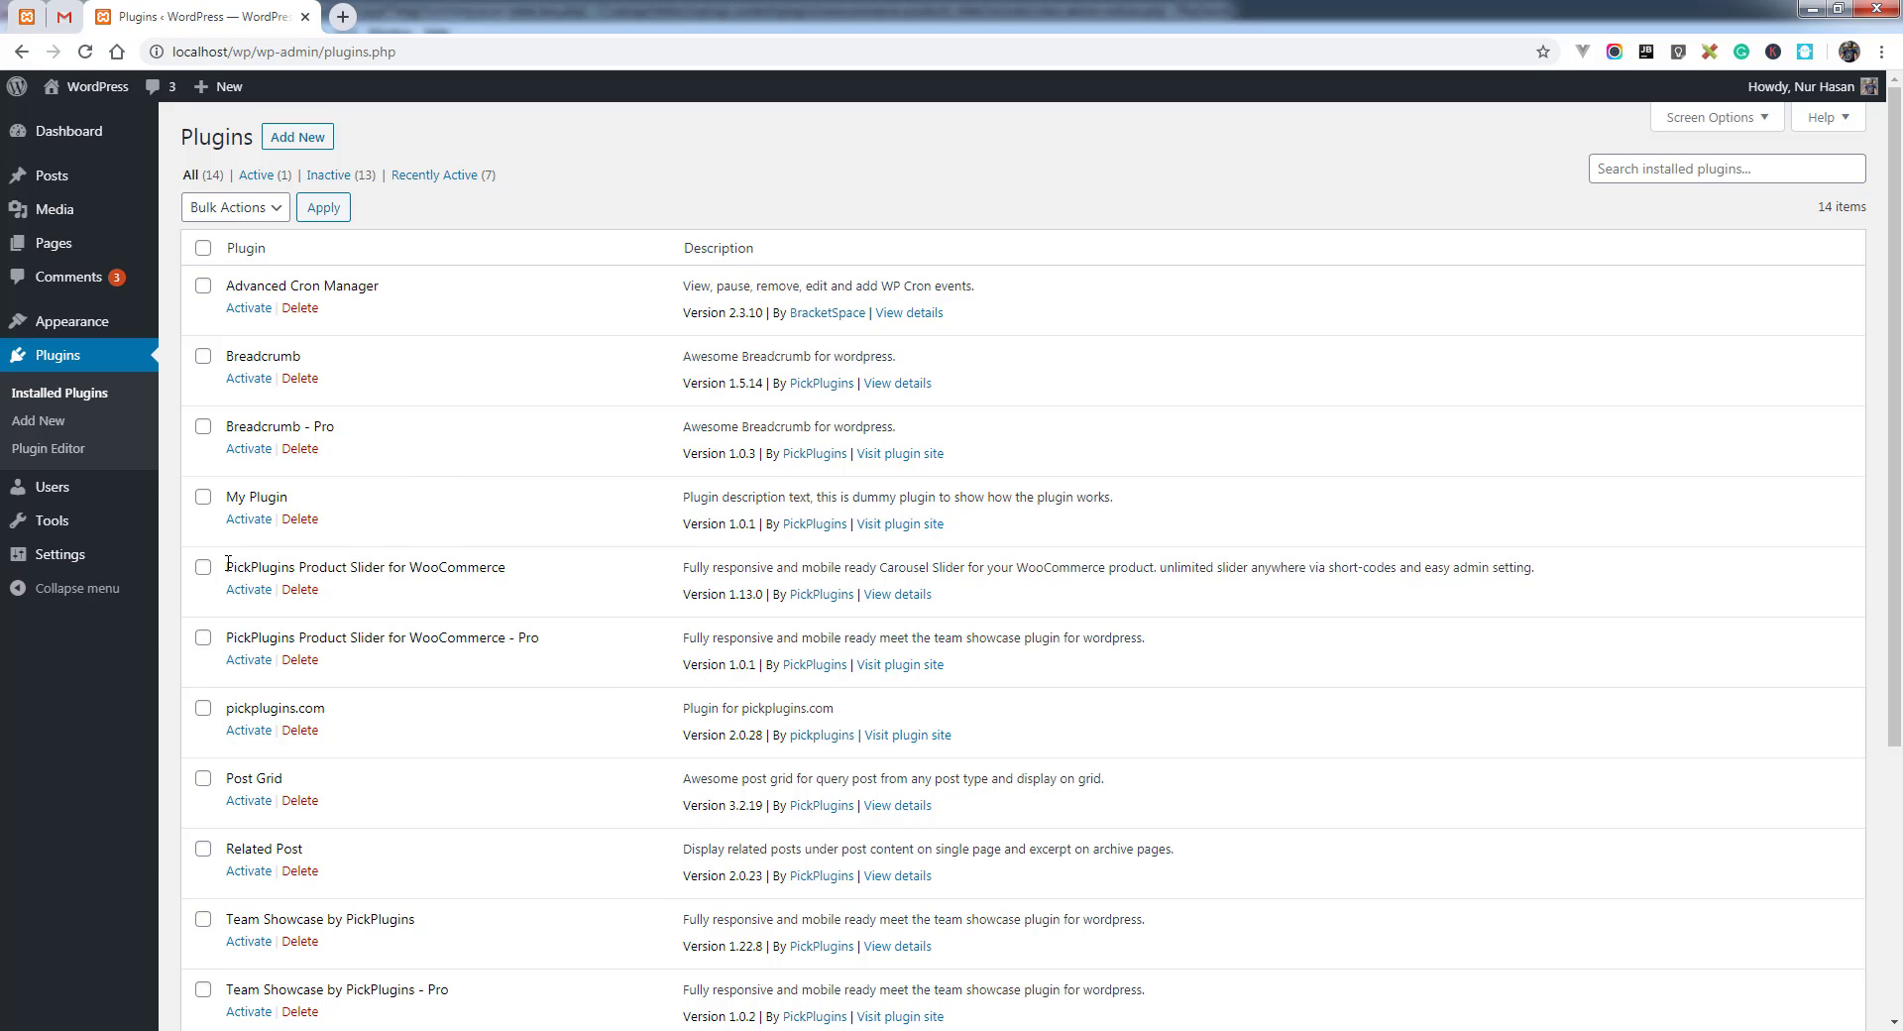
left_click_drag(228, 564, 391, 565)
left_click(395, 607)
left_click_drag(731, 594, 766, 594)
left_click(441, 598)
left_click_drag(229, 567, 496, 567)
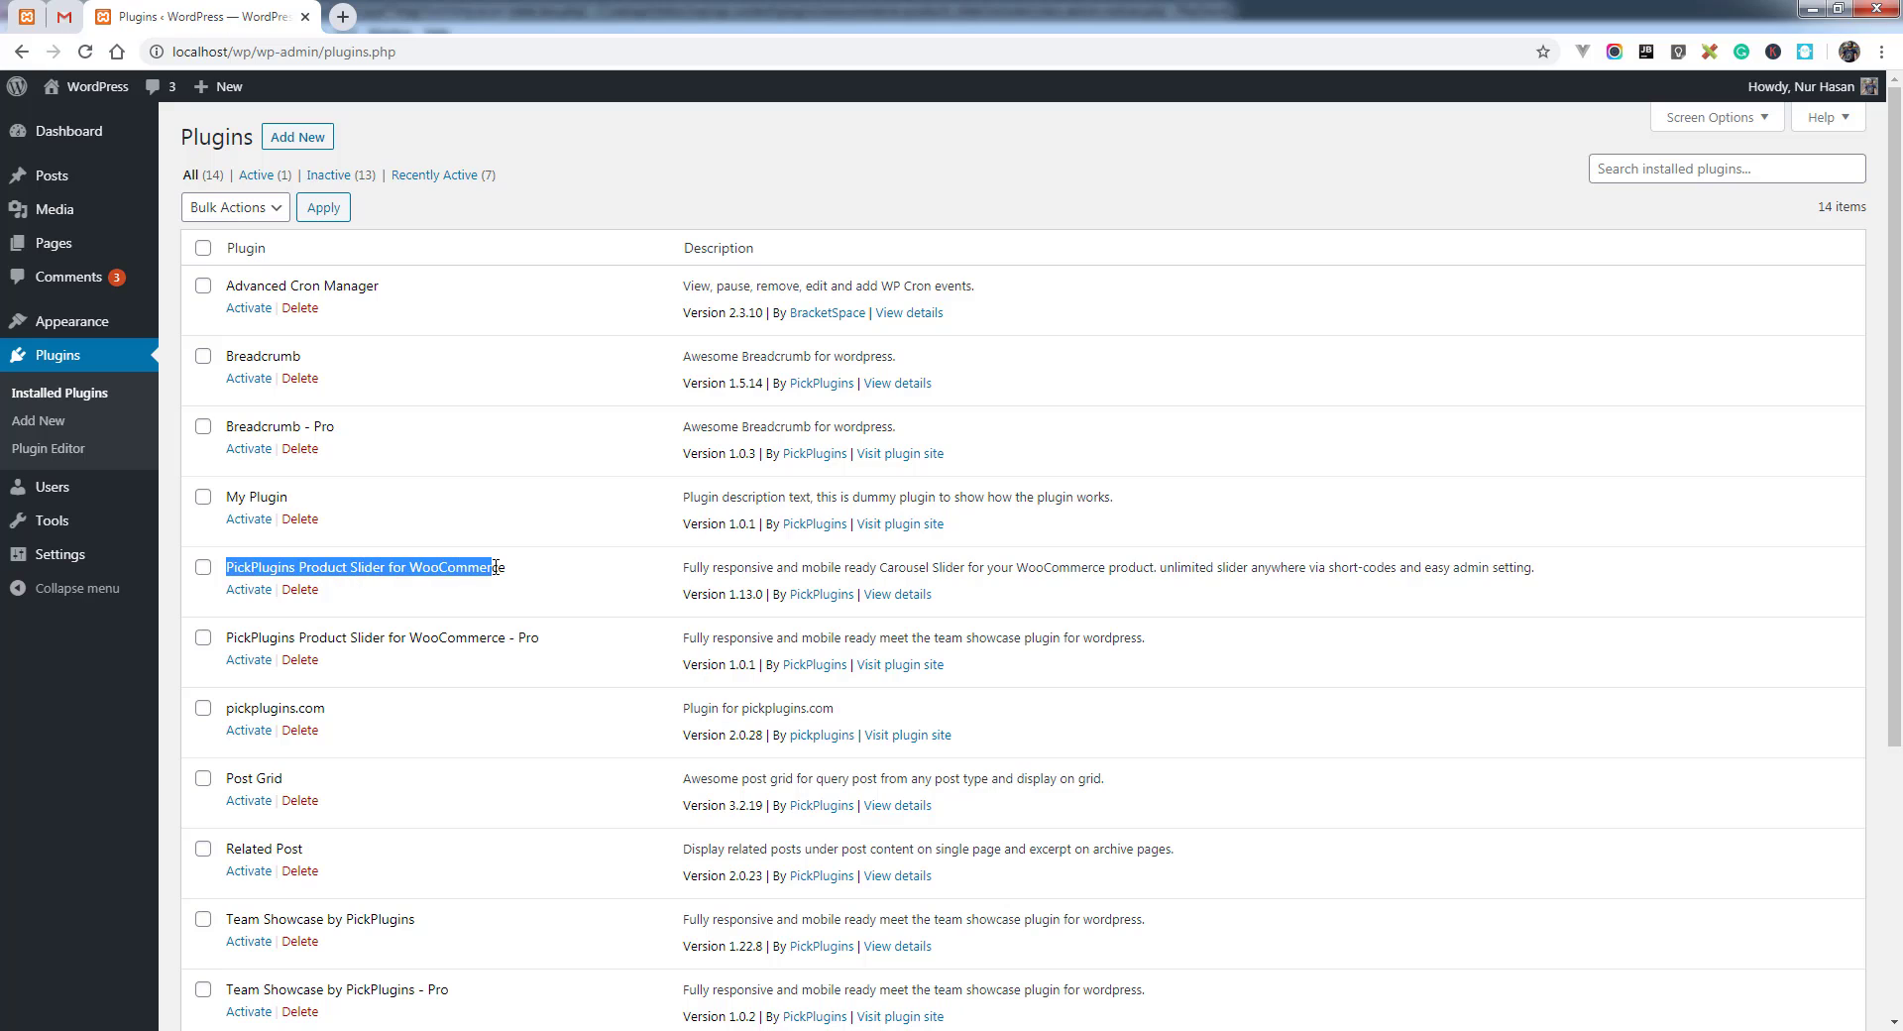
left_click(245, 593)
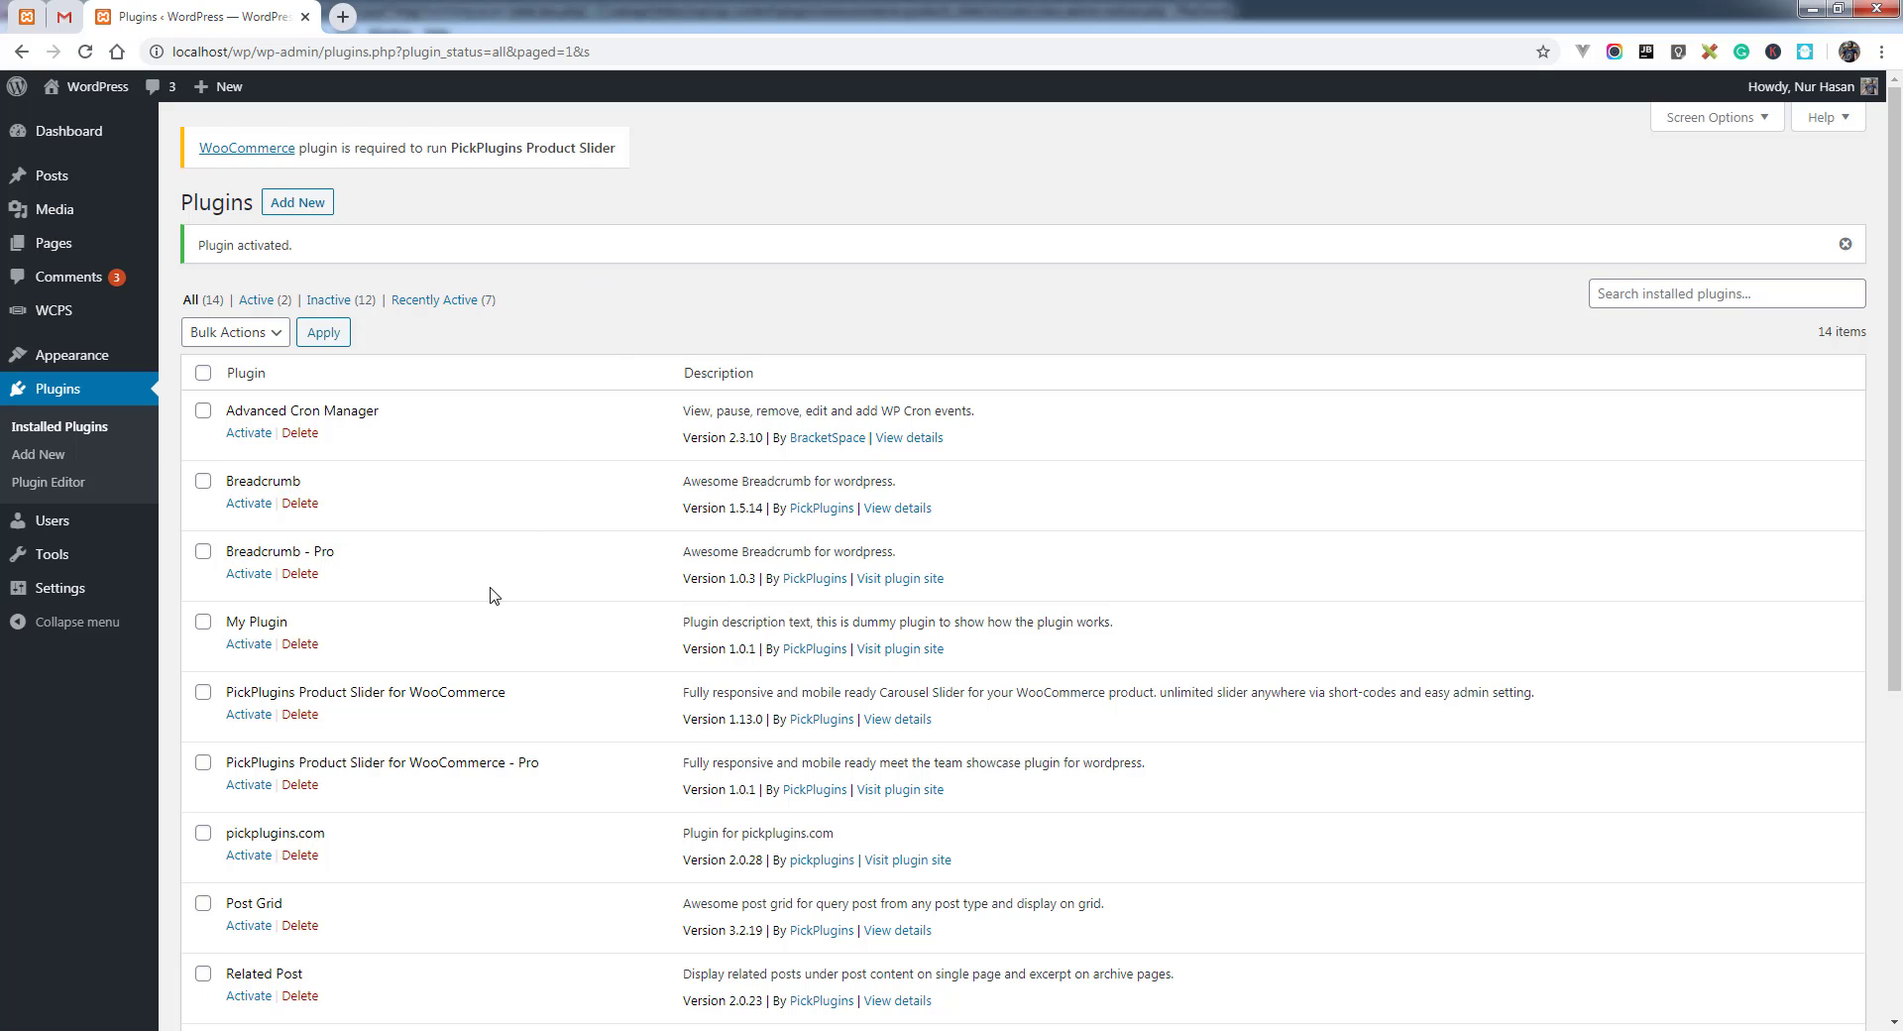
Activate WooCommerce, then activate PickPlugins Product Slider for WooCommerce again
scroll(489, 610, "down", 5)
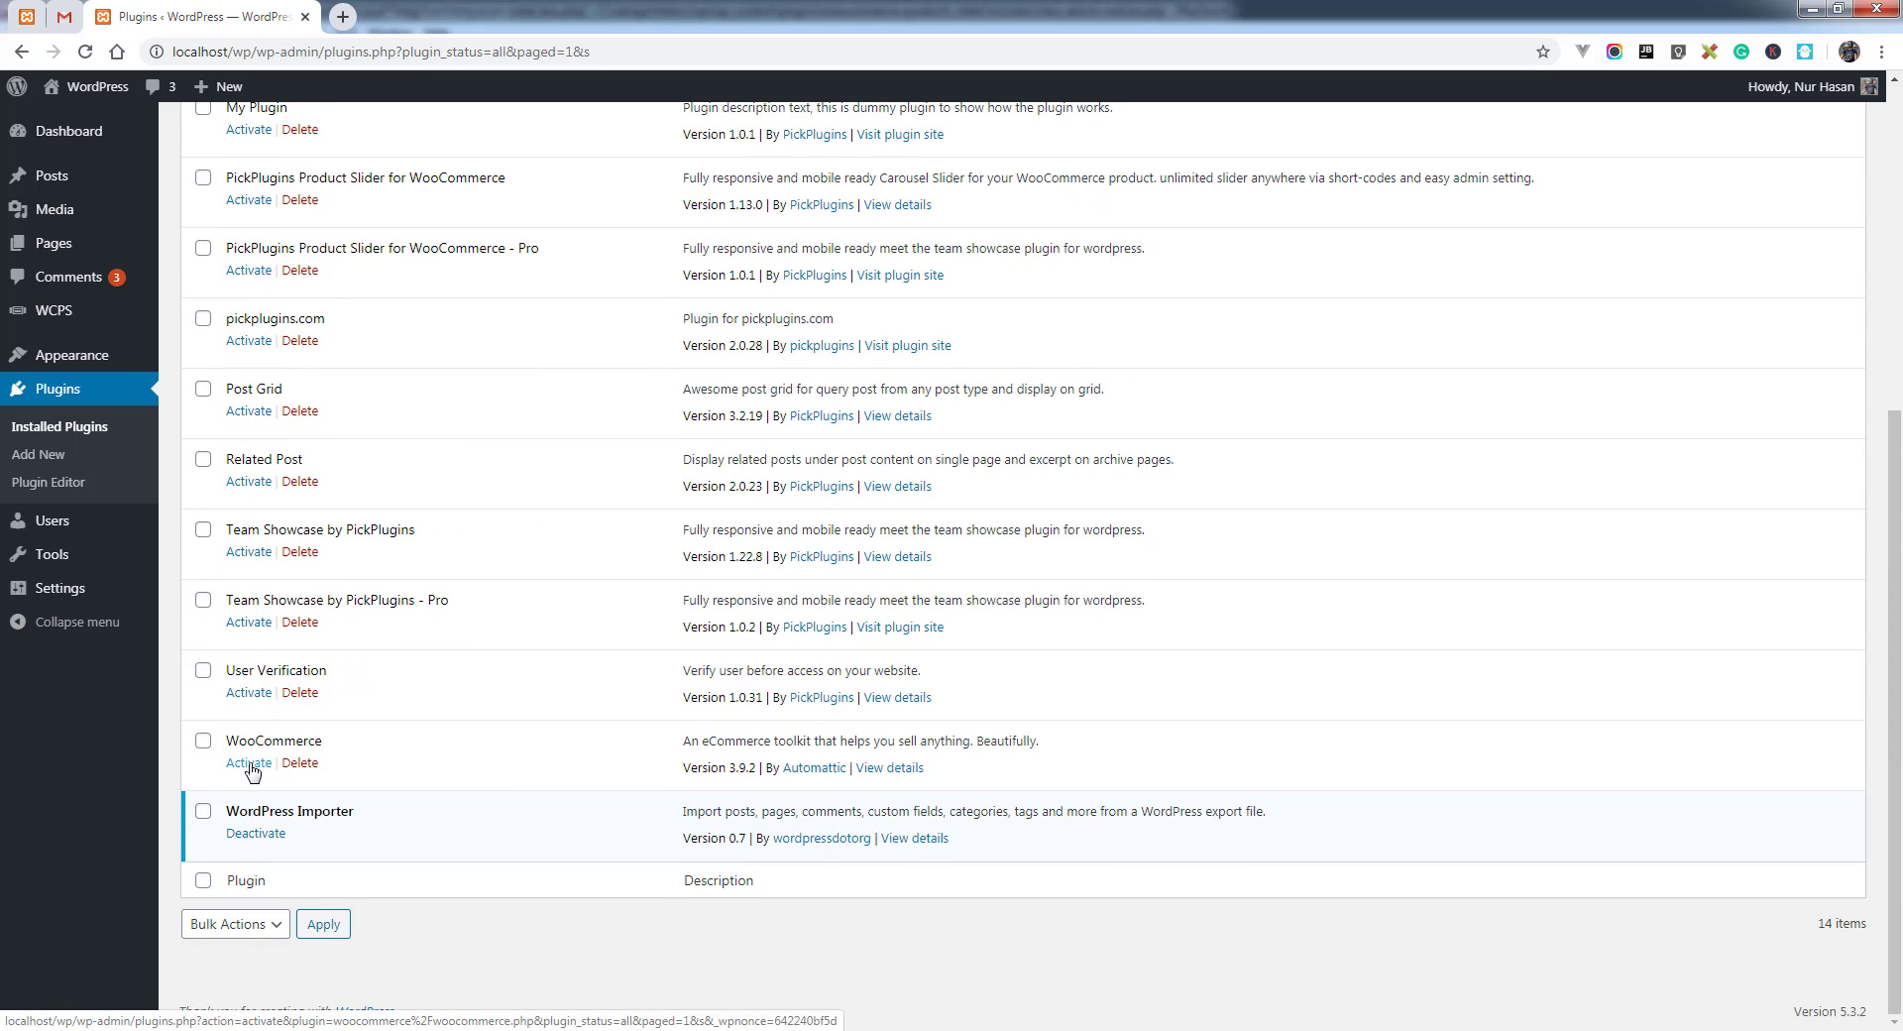
left_click(250, 763)
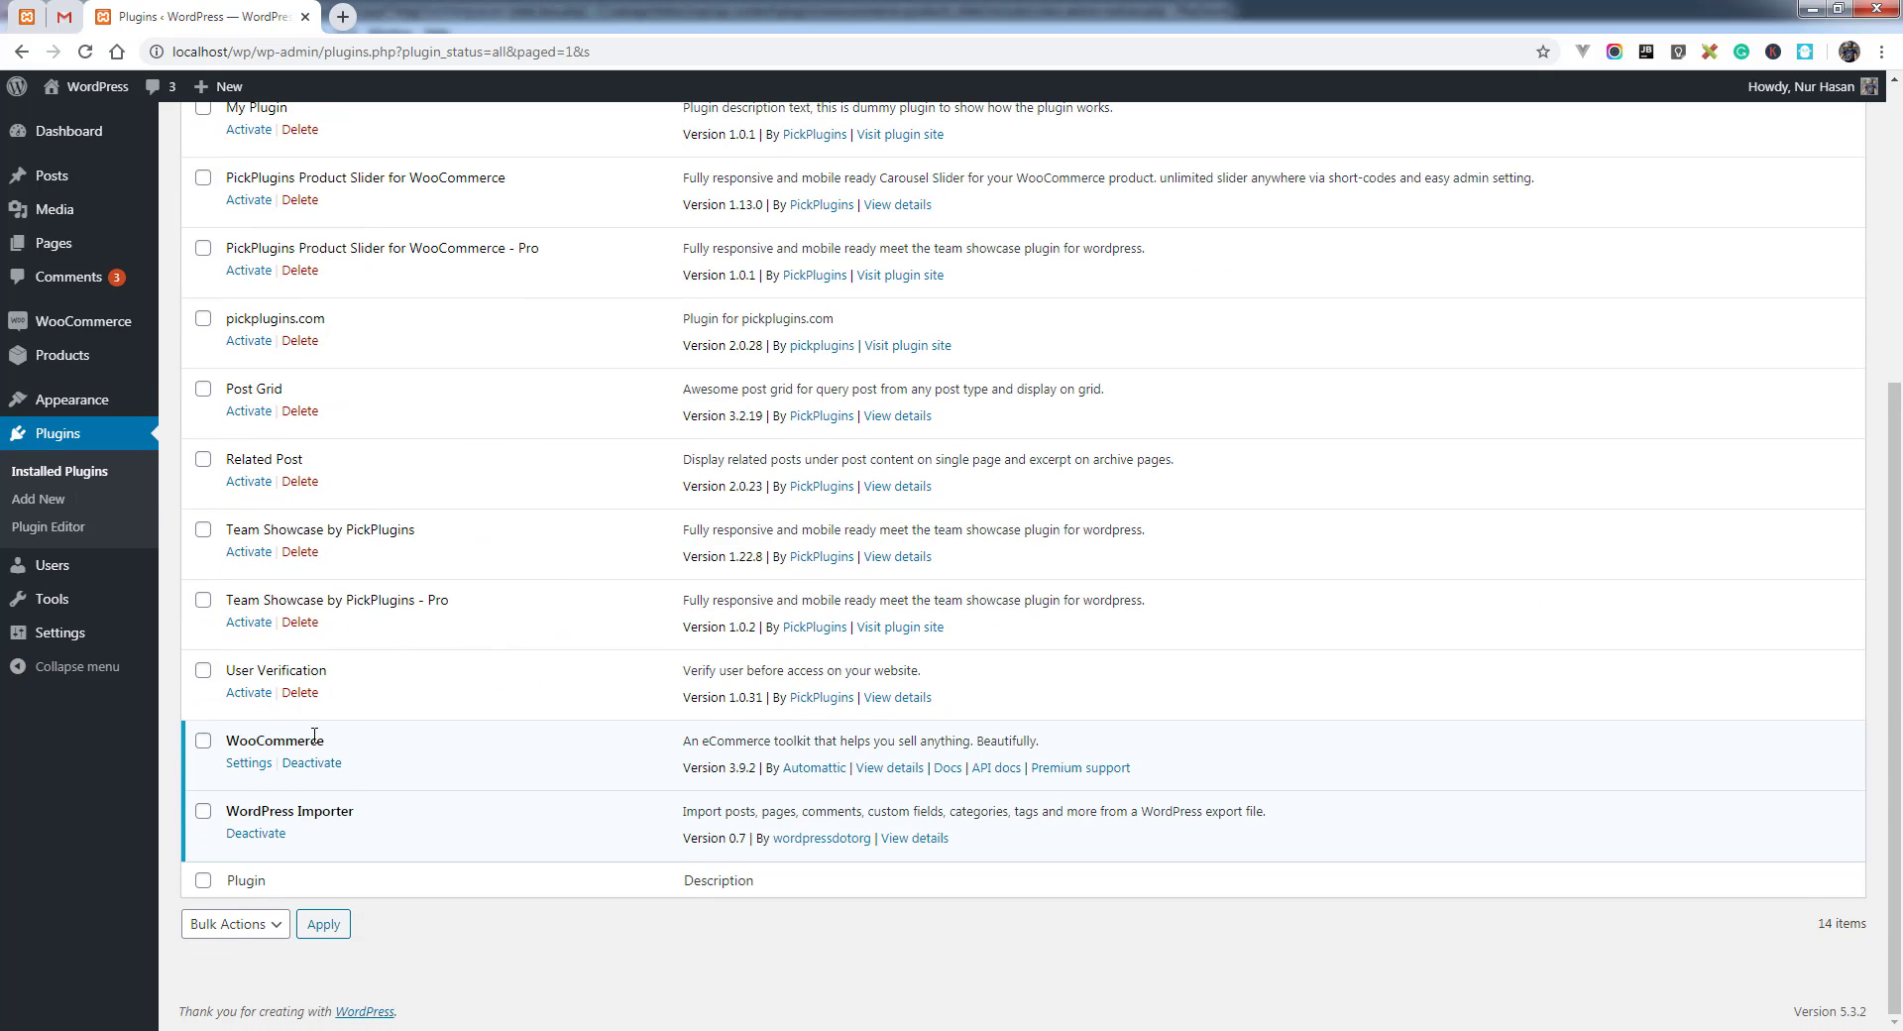
scroll(438, 667, "up", 3)
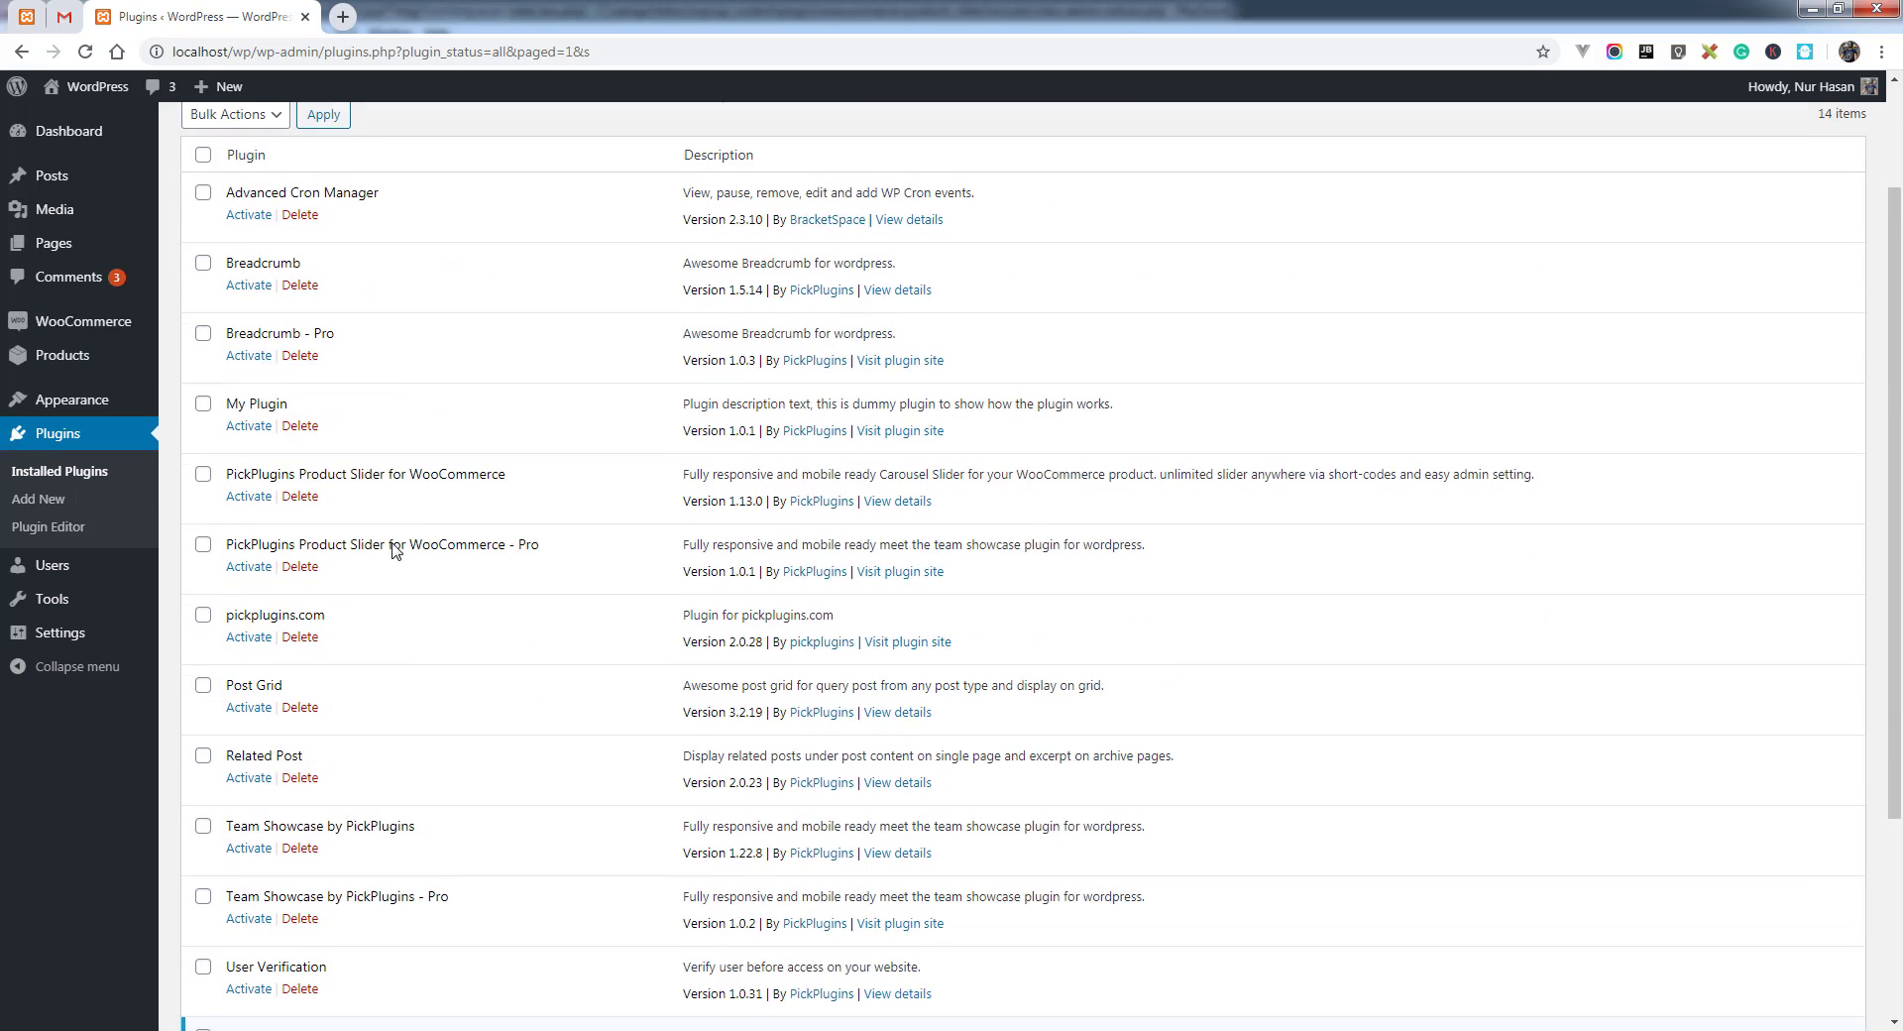
left_click(241, 498)
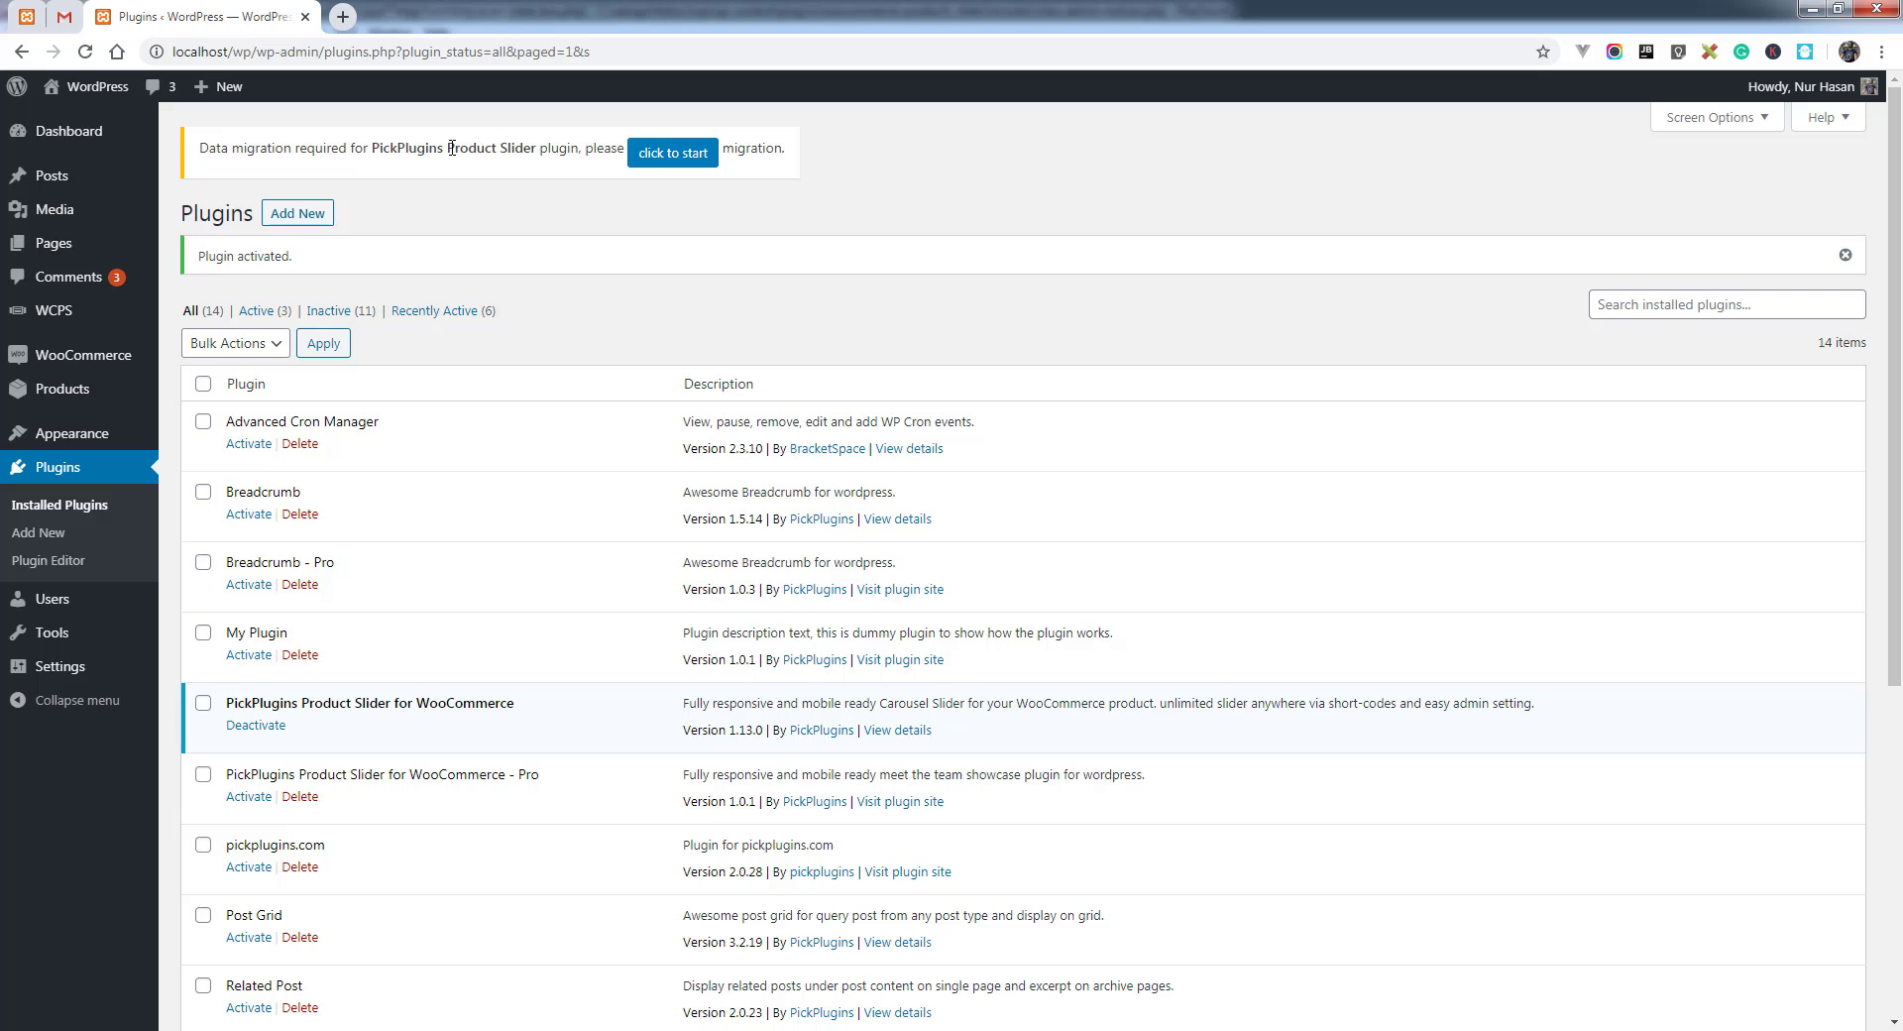
Run the WCPS migration and refresh until ContentBottom, SpinLeft, ZoomIn and Flat show Done
left_click(662, 161)
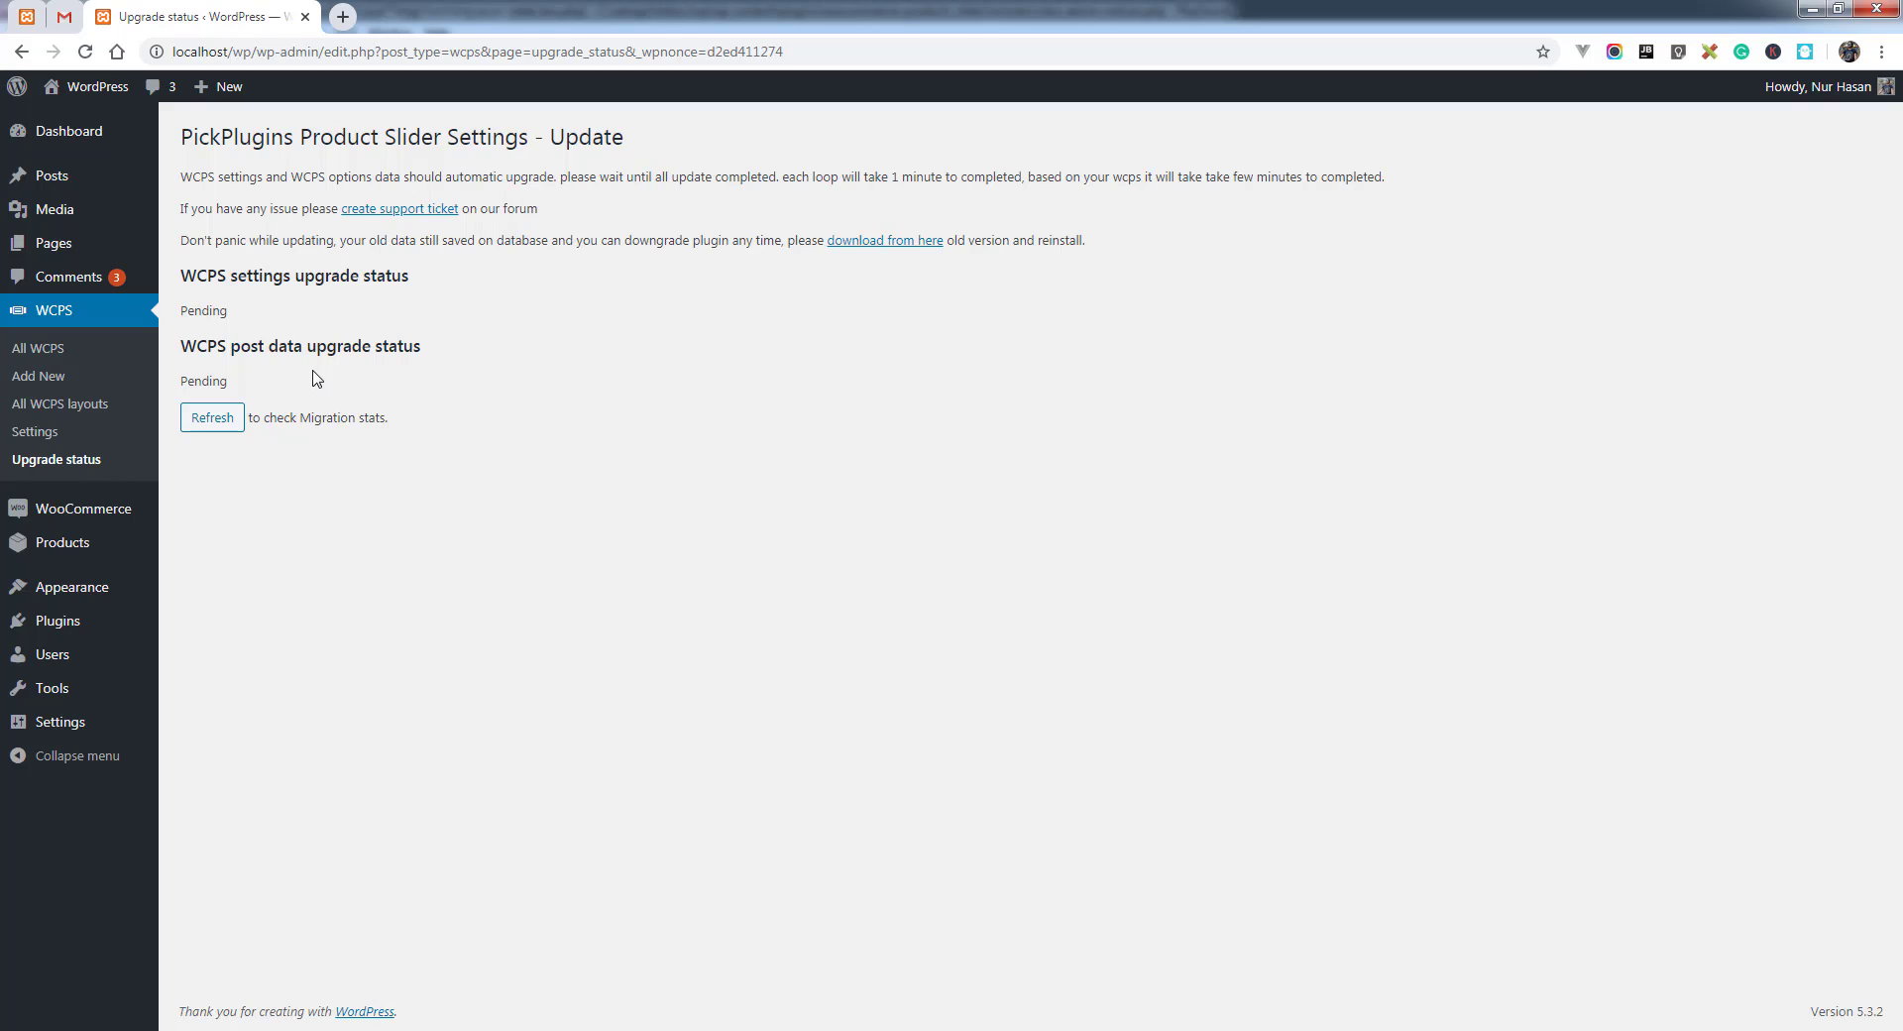
left_click(205, 425)
left_click(214, 418)
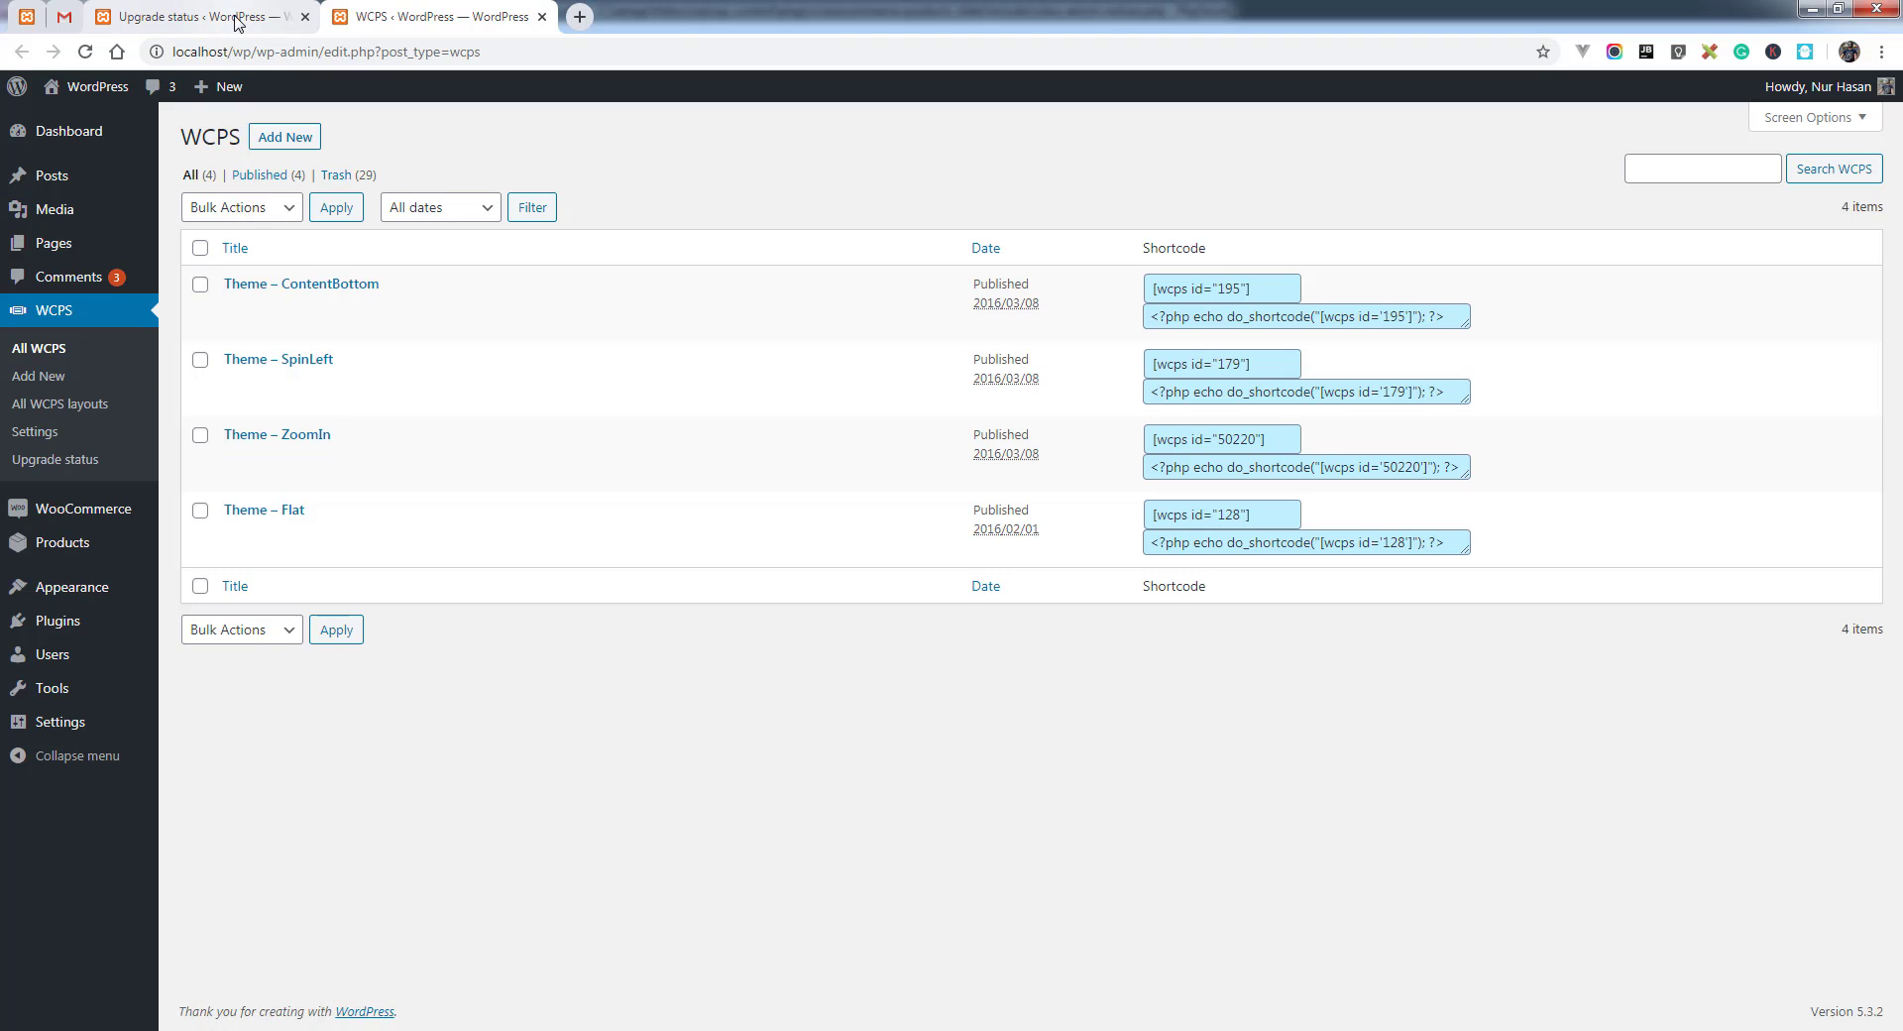
left_click(198, 17)
left_click(212, 420)
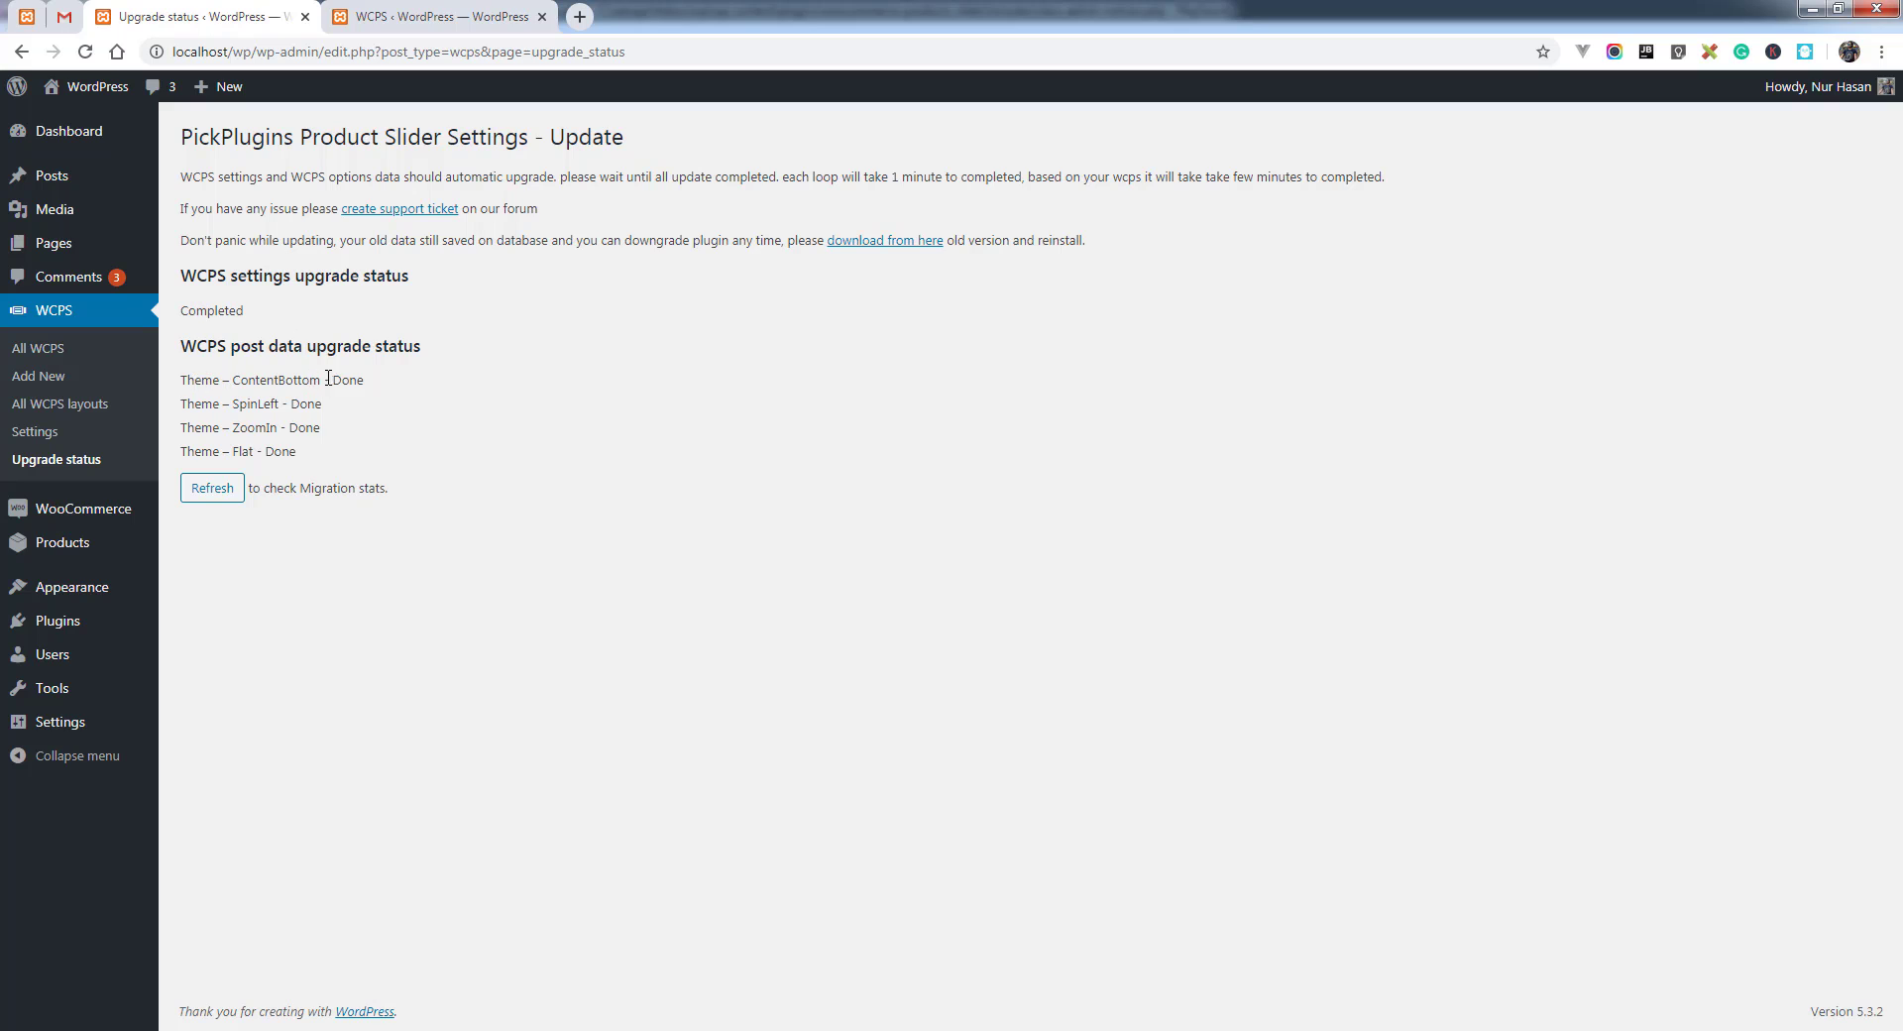
left_click_drag(329, 377, 322, 427)
left_click(334, 512)
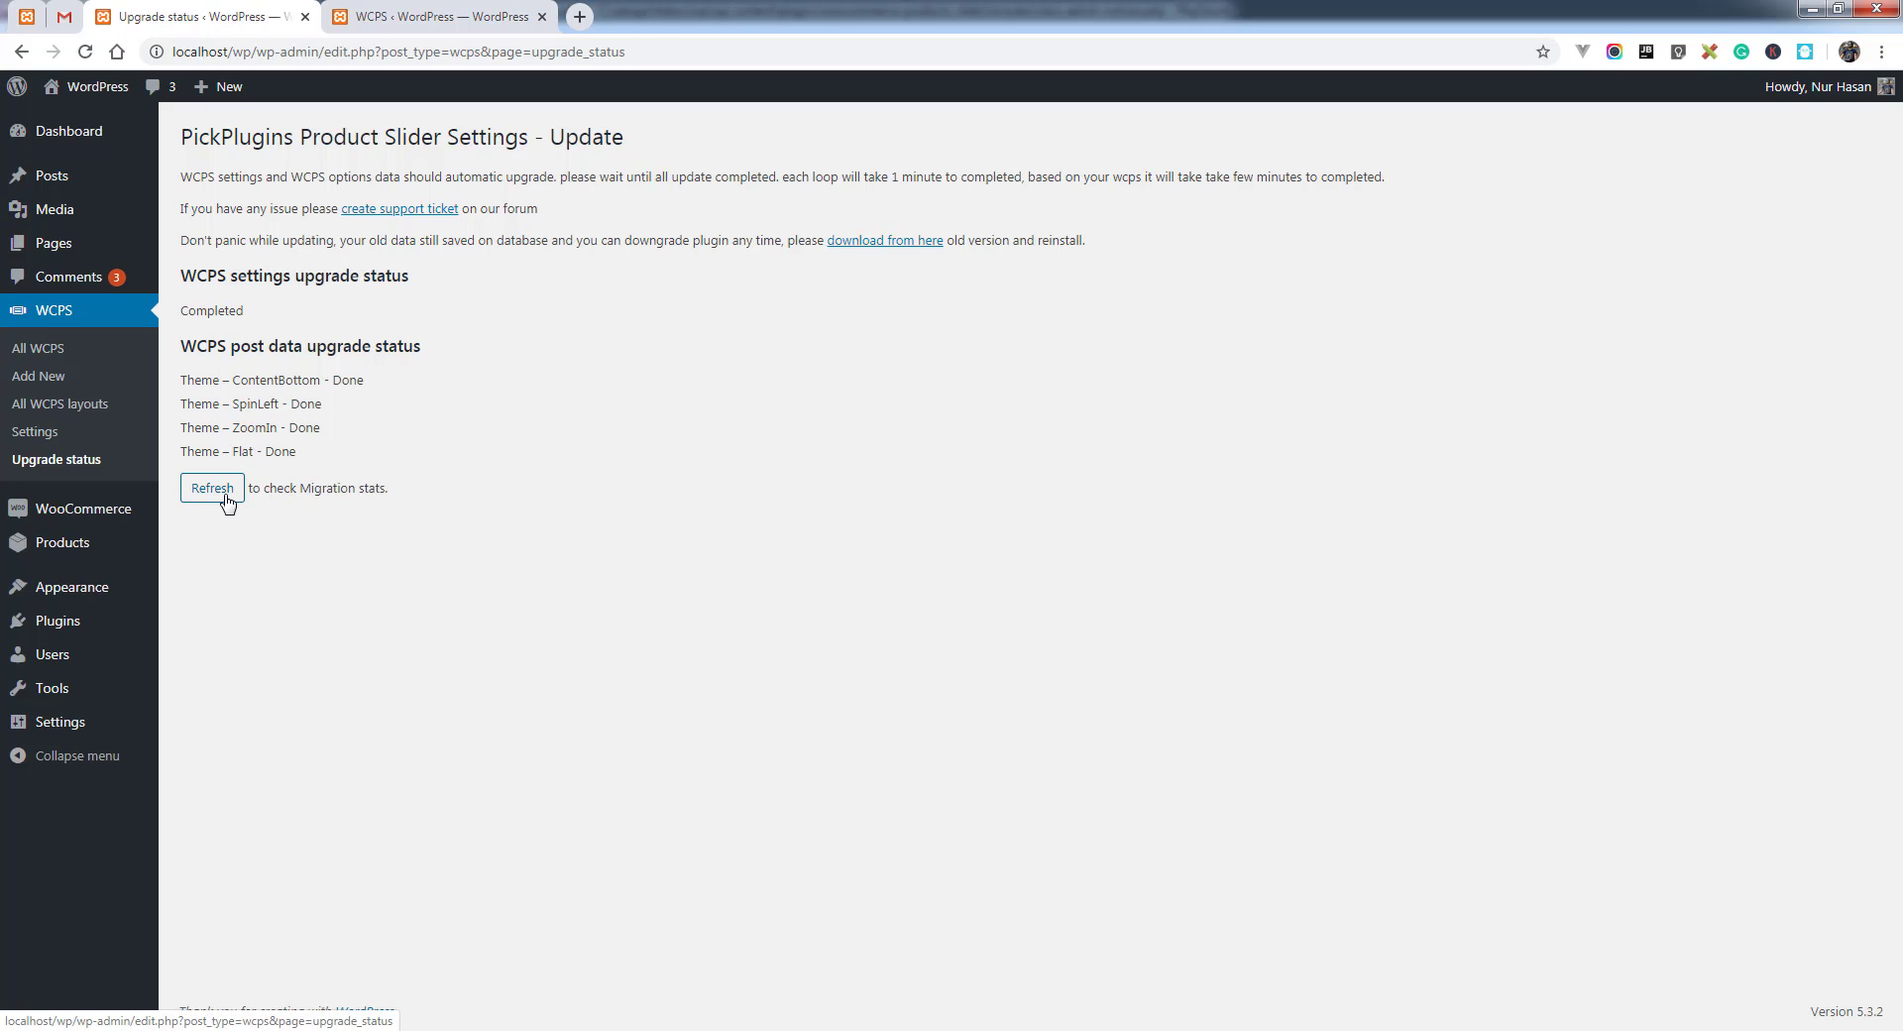
Keep the Font-awesome version at Version 5+ in WCPS Settings, then return to the slider list
left_click(45, 433)
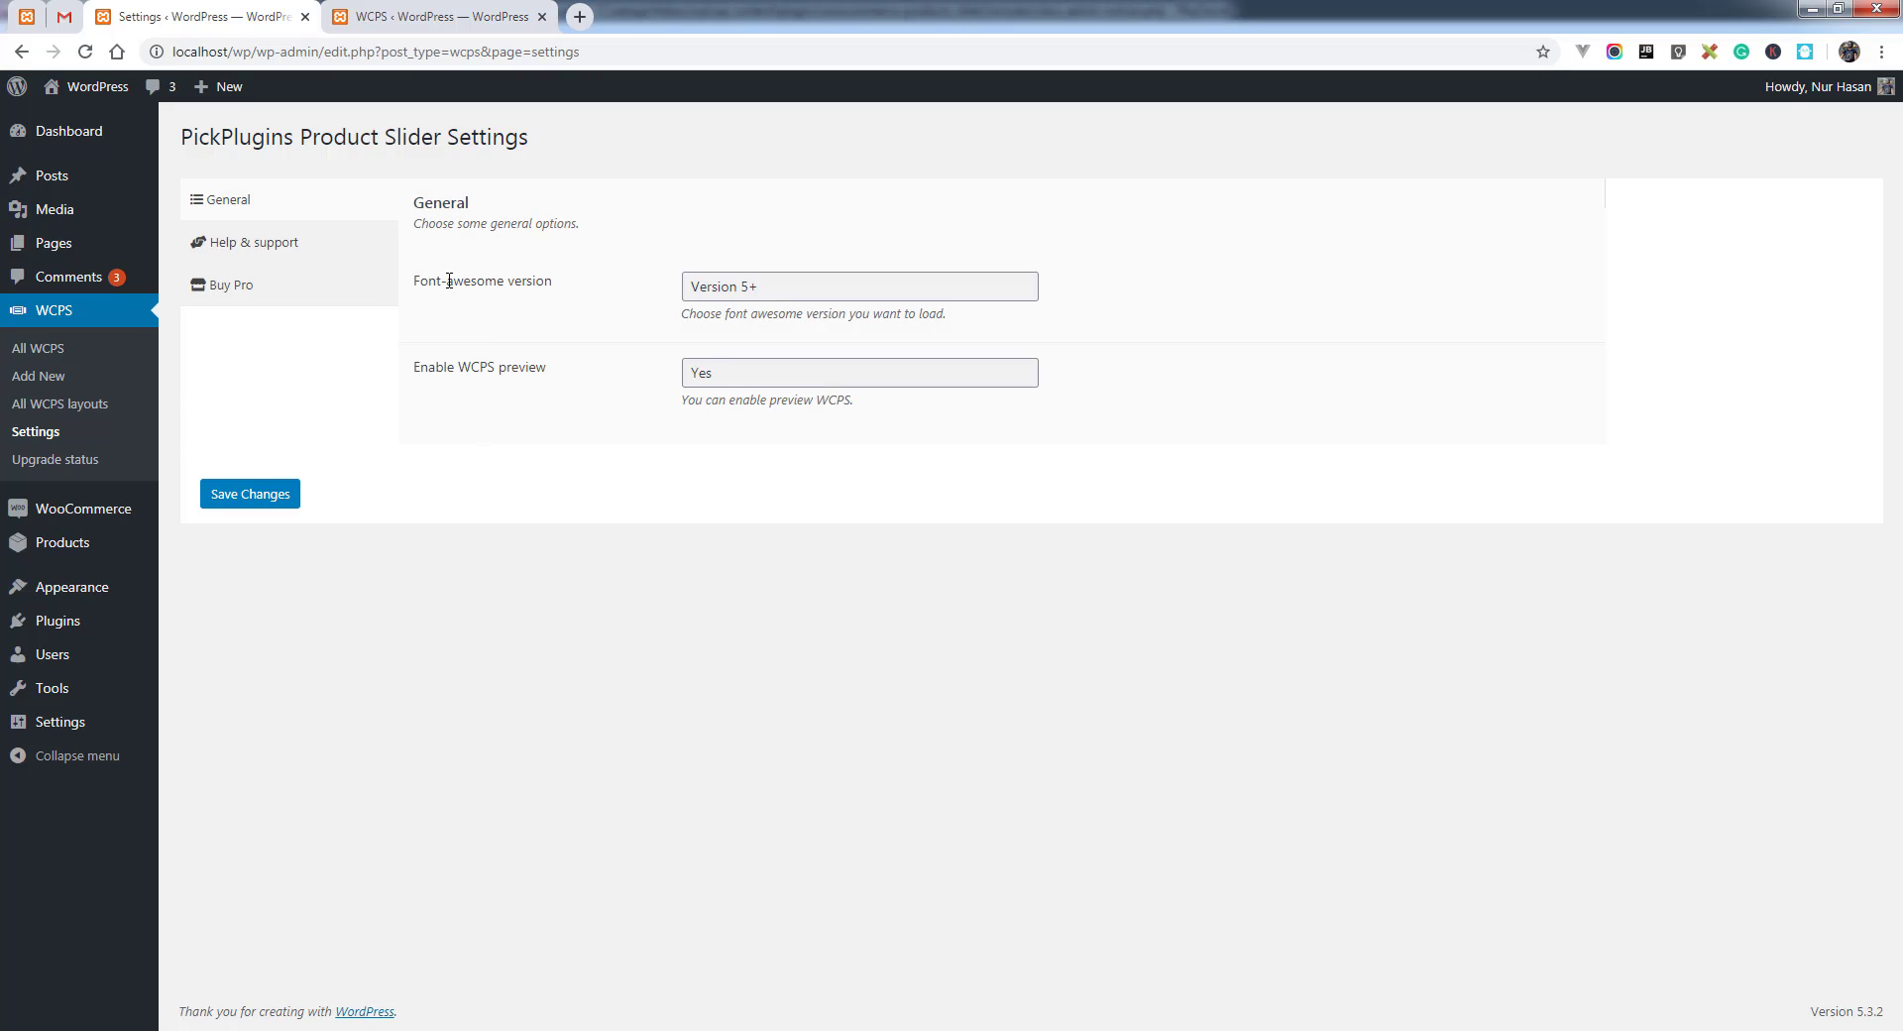
left_click_drag(429, 281, 523, 282)
left_click(730, 288)
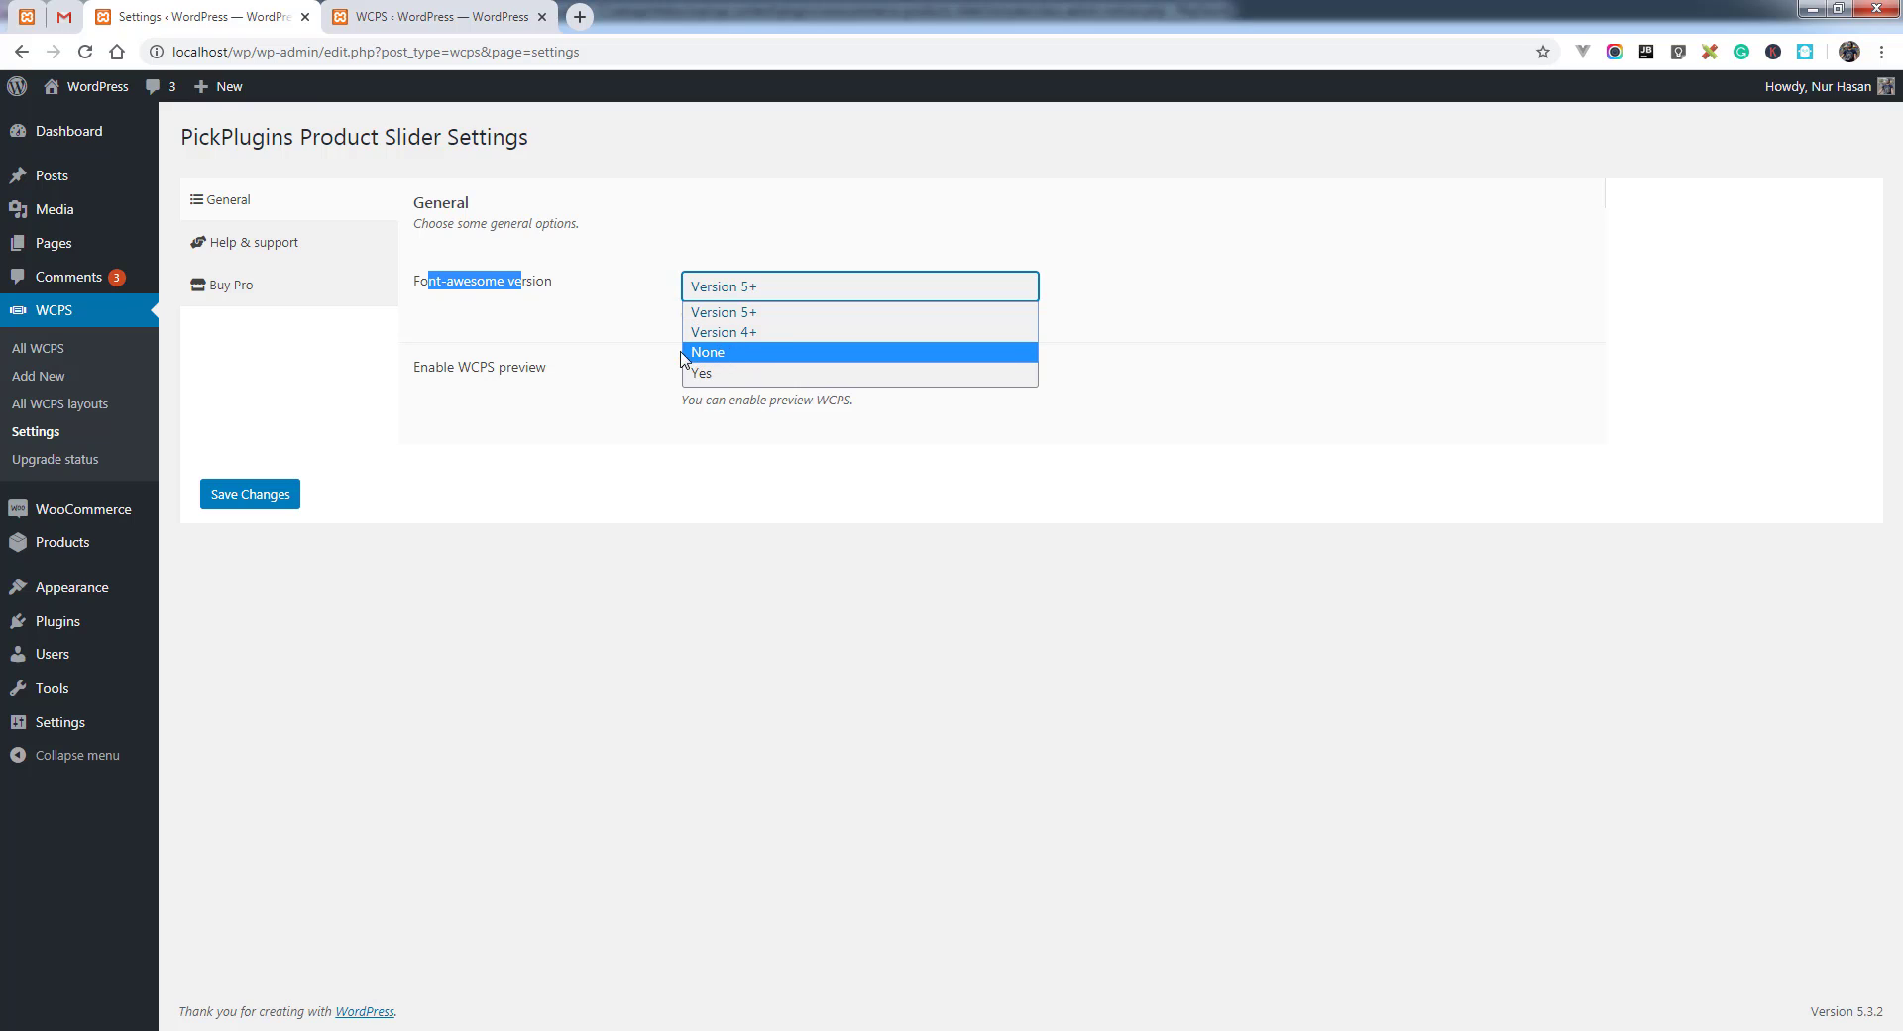
left_click(614, 339)
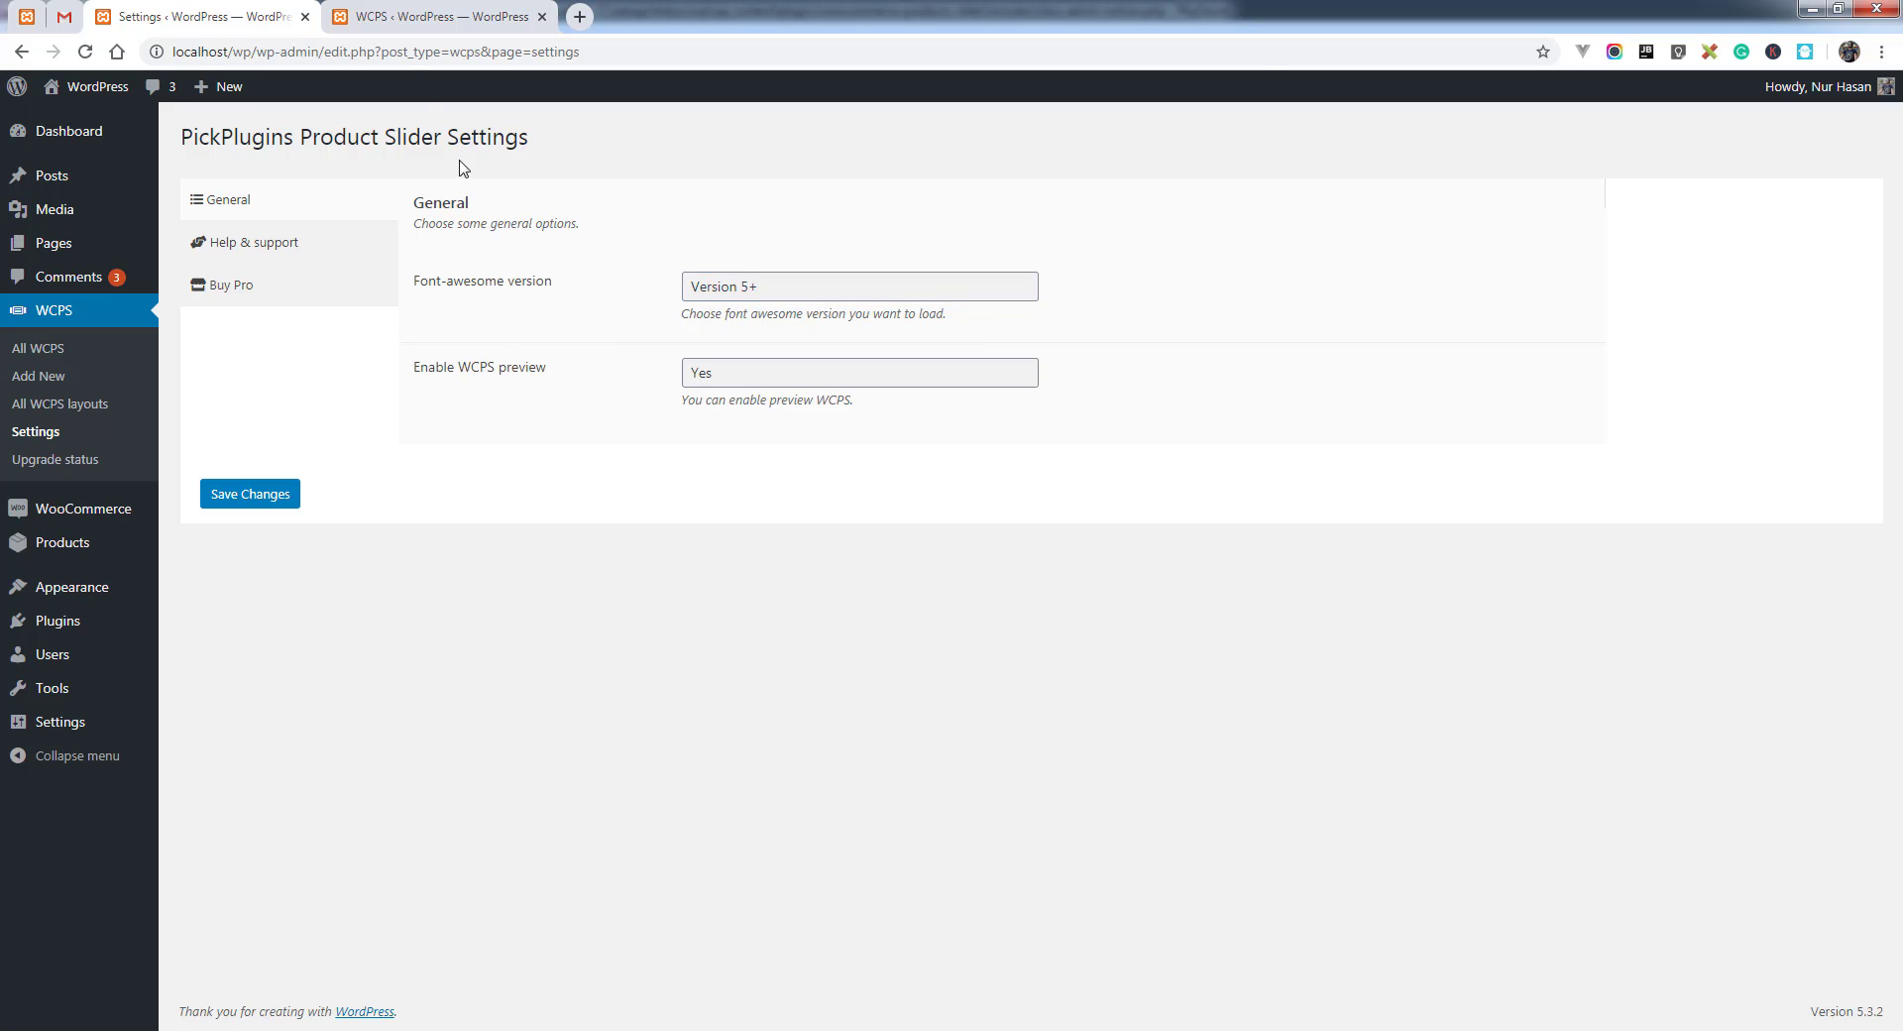
left_click(416, 20)
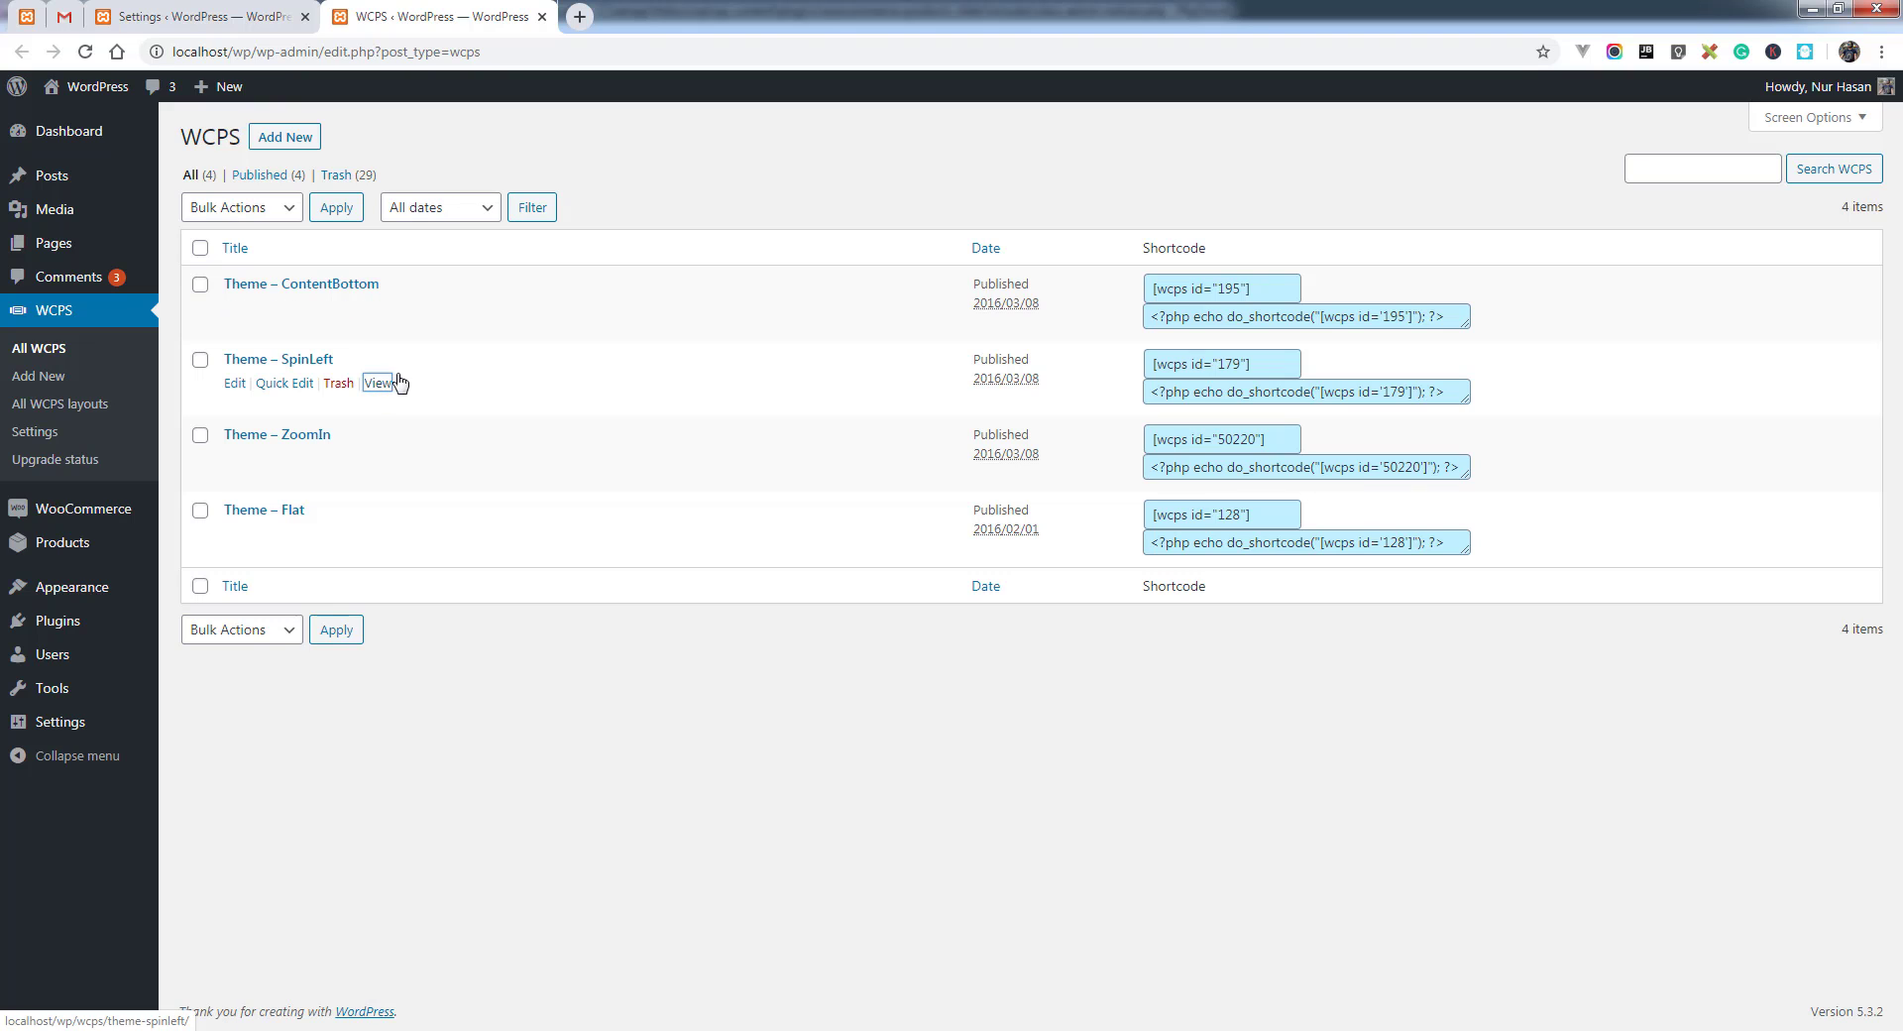
Re-save the Permalinks settings and reload the Theme – SpinLeft page to show its carousel
middle_click(377, 387)
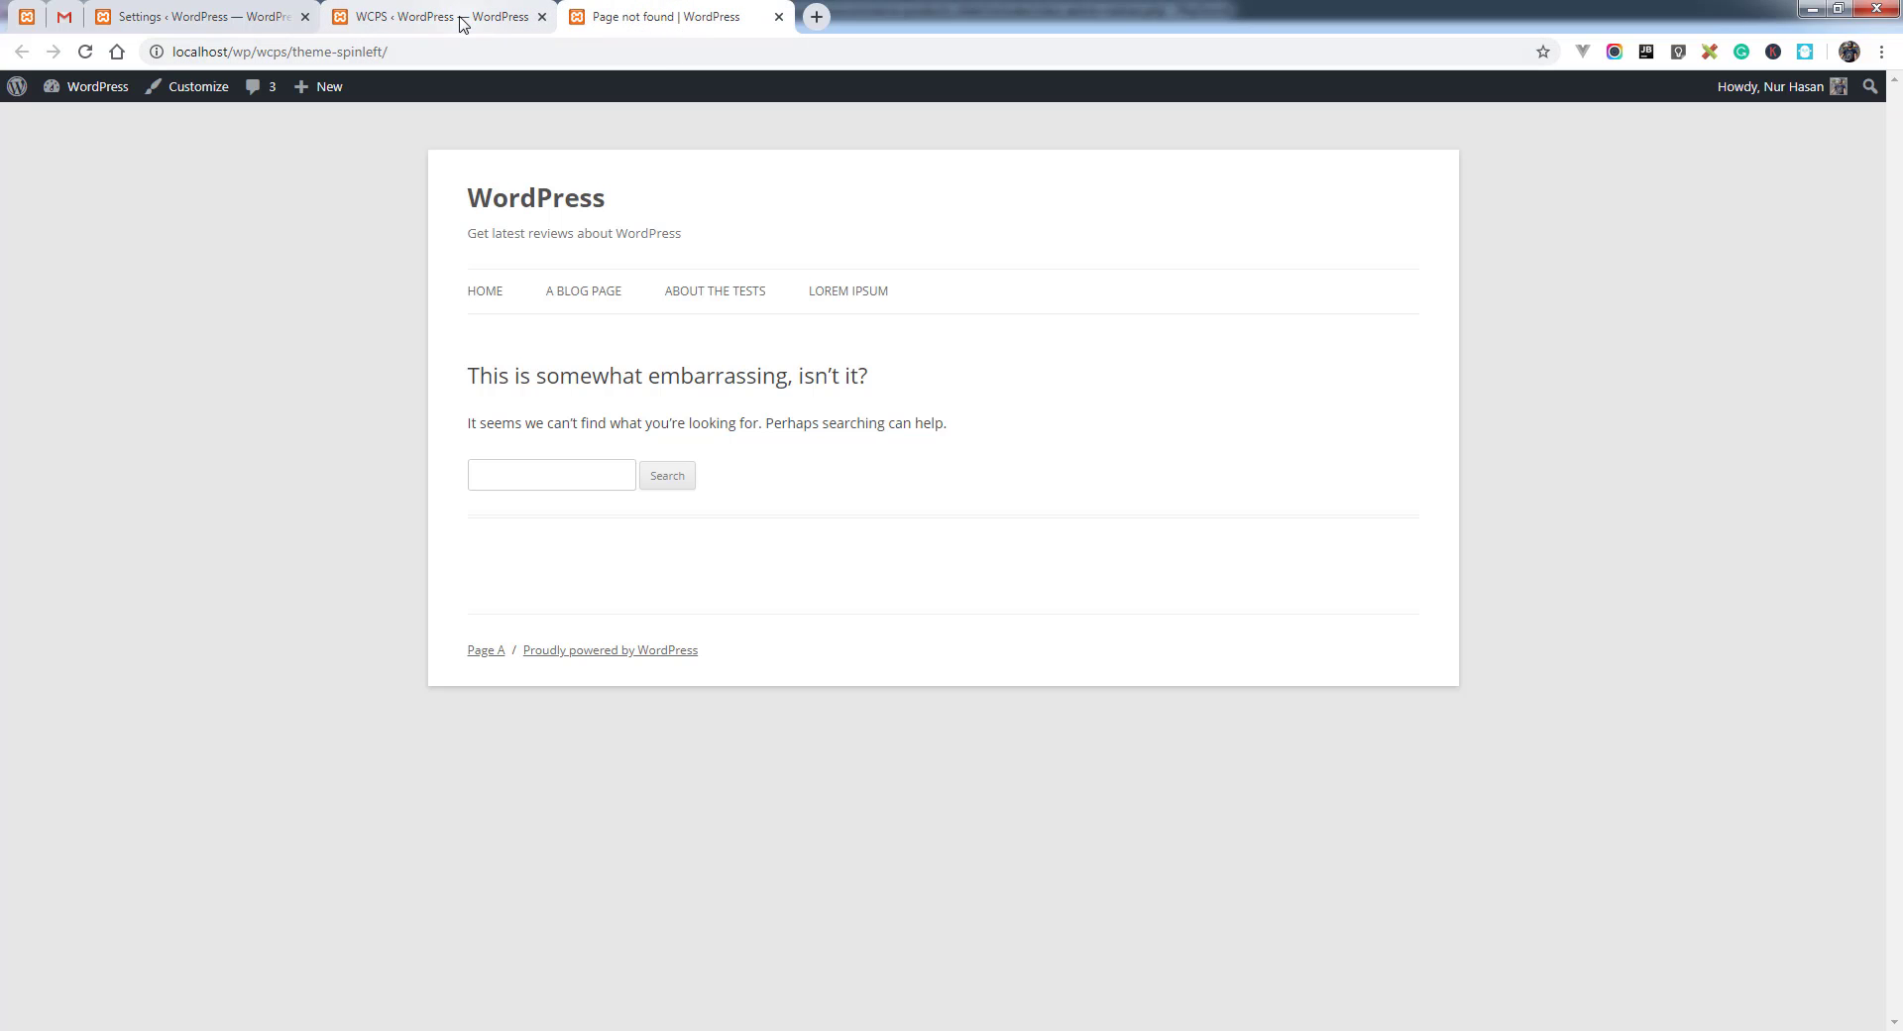
left_click(522, 22)
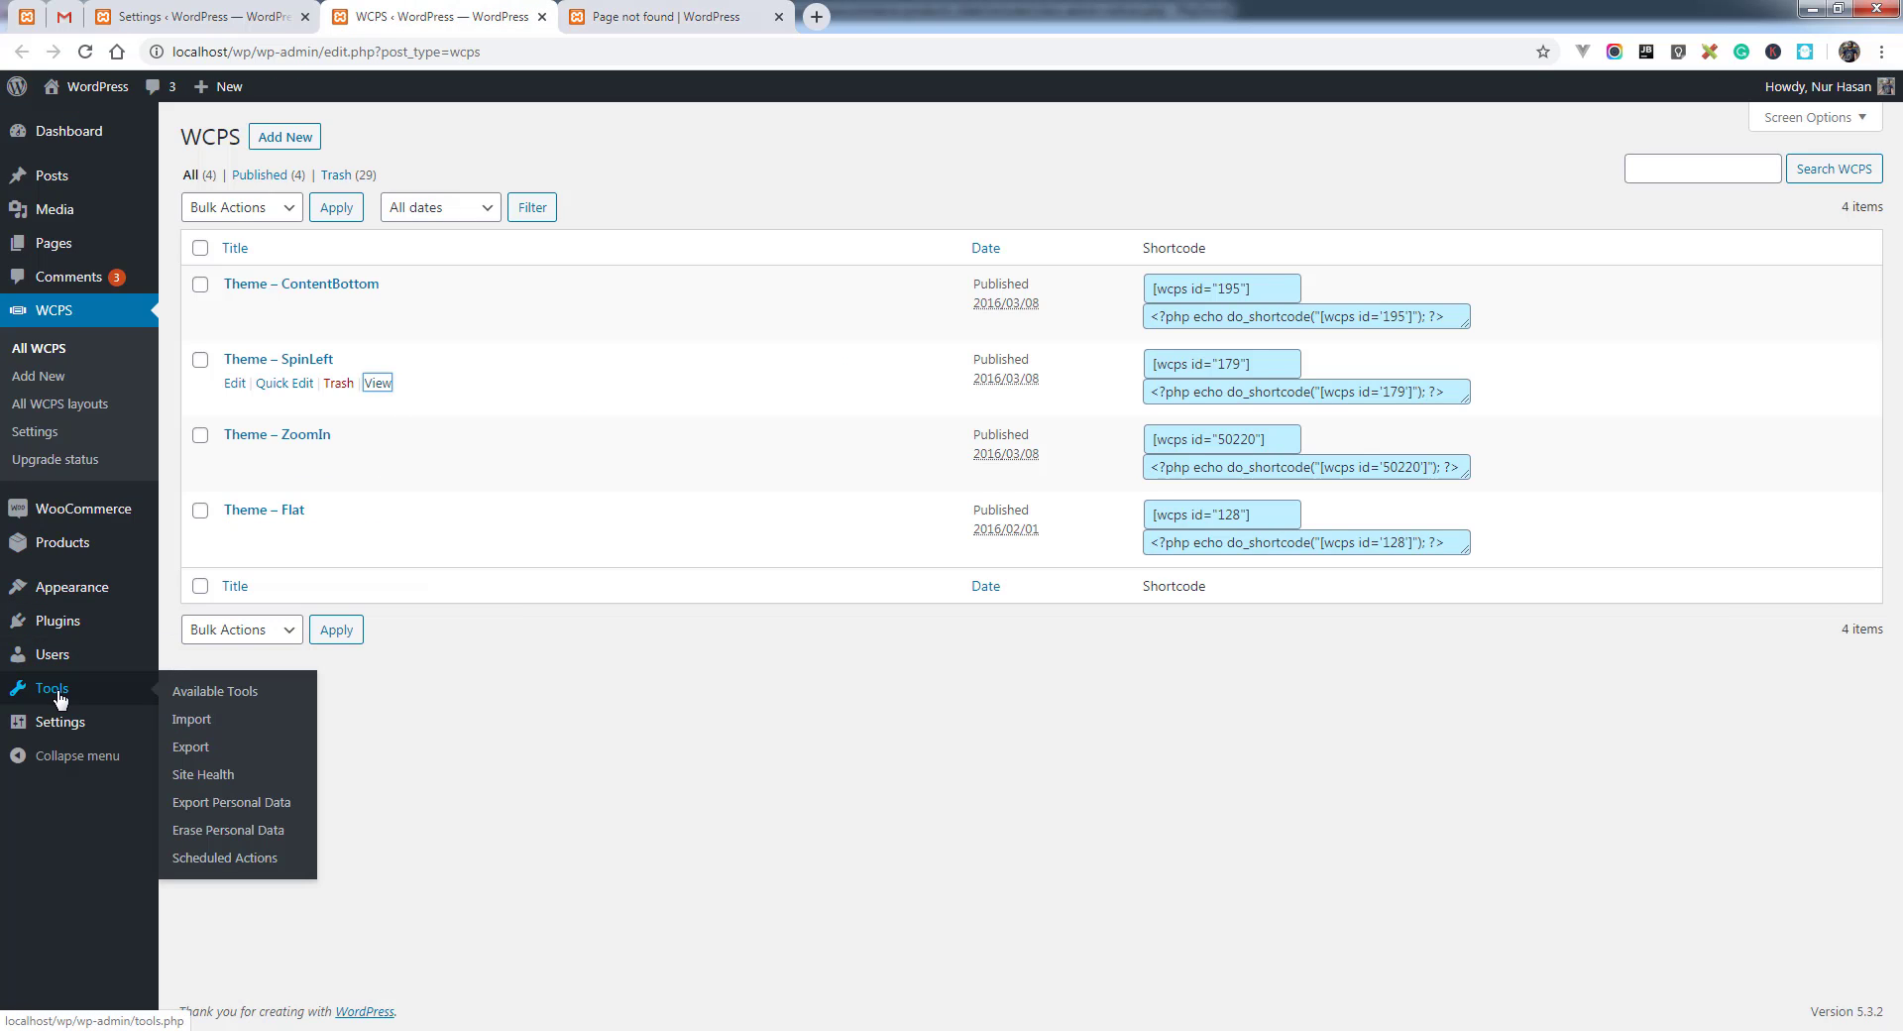
mouse_move(96, 697)
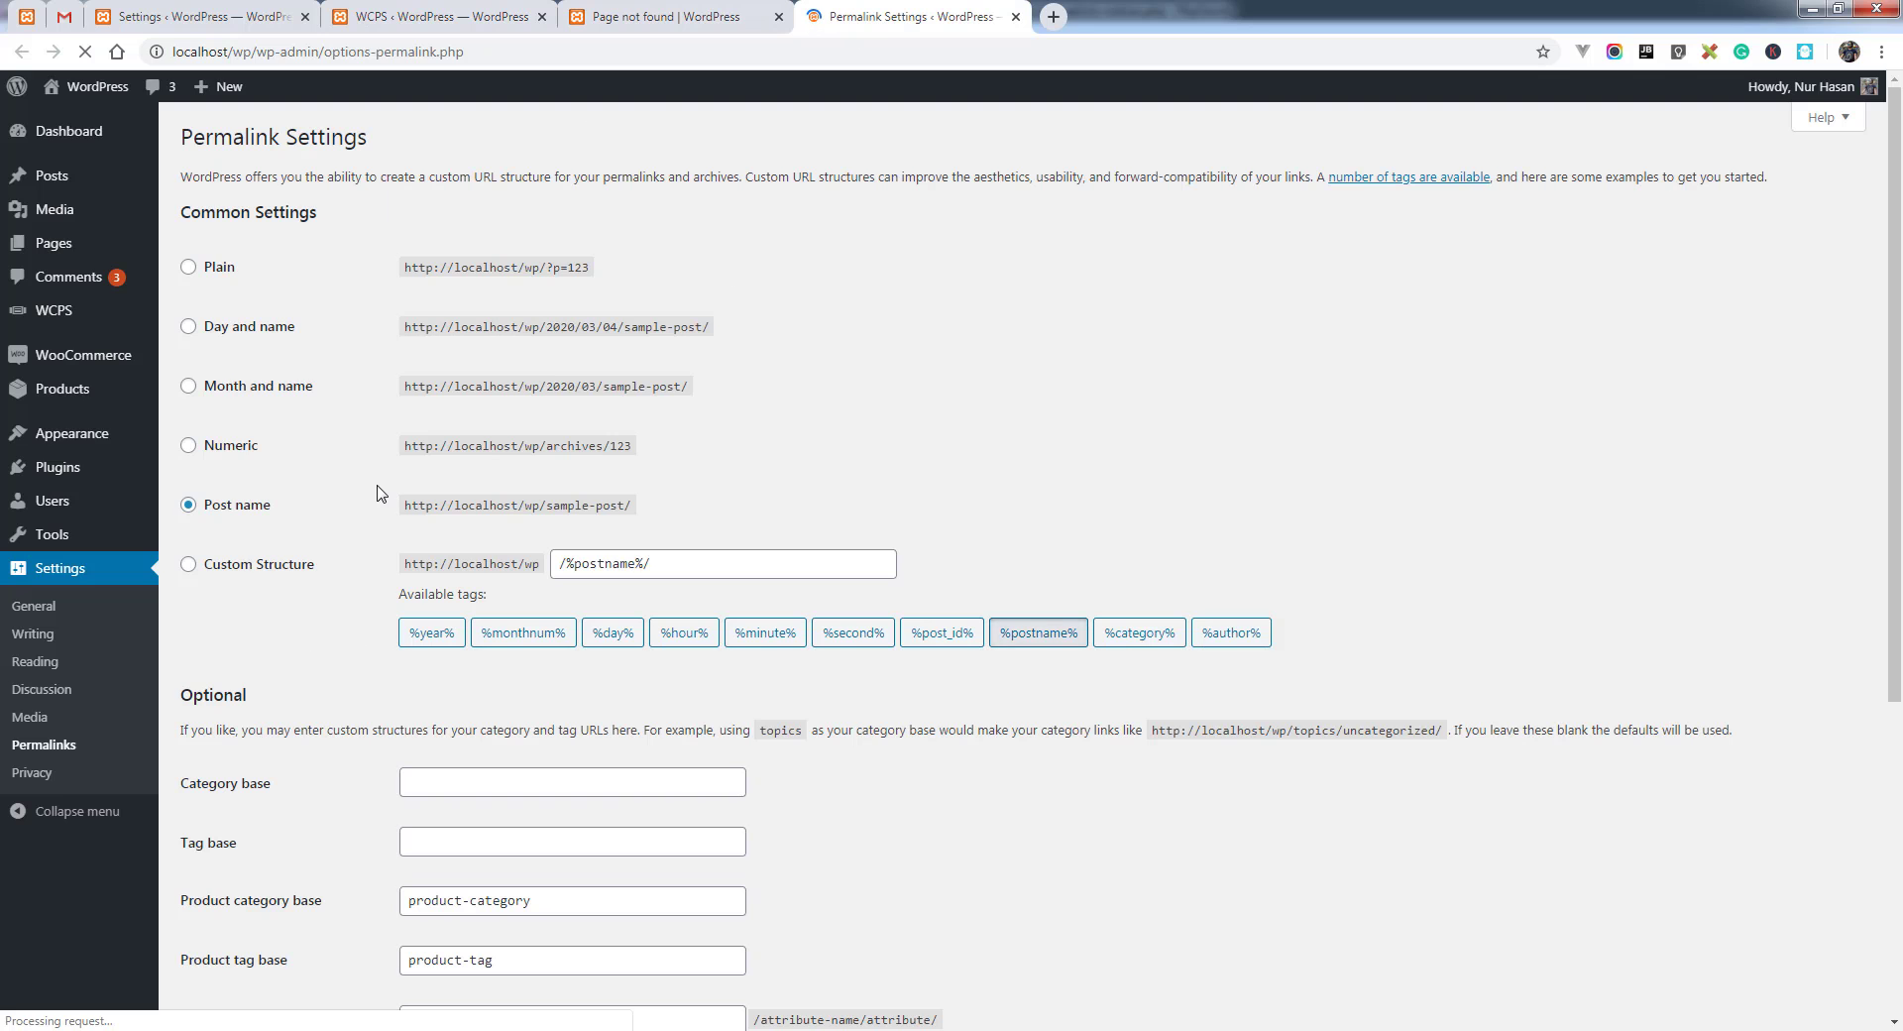
scroll(286, 872, "down", 5)
left_click(251, 927)
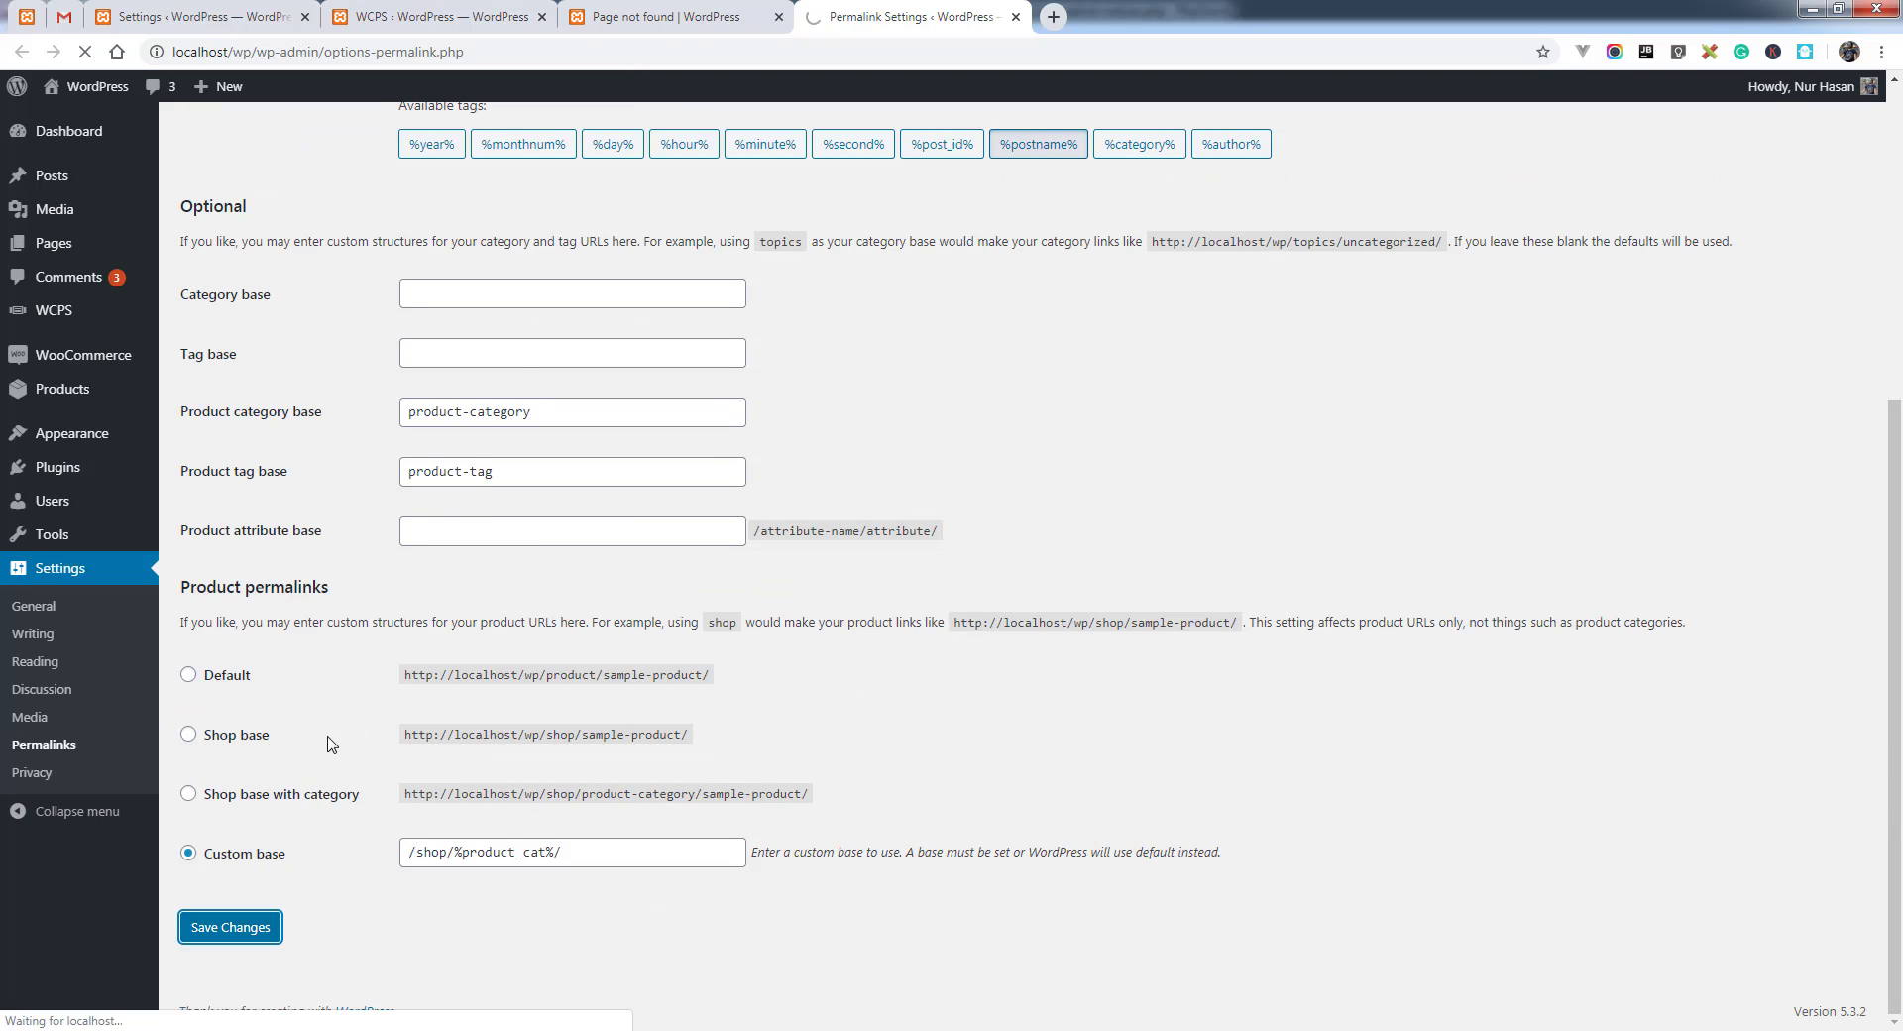
left_click(664, 25)
left_click(85, 52)
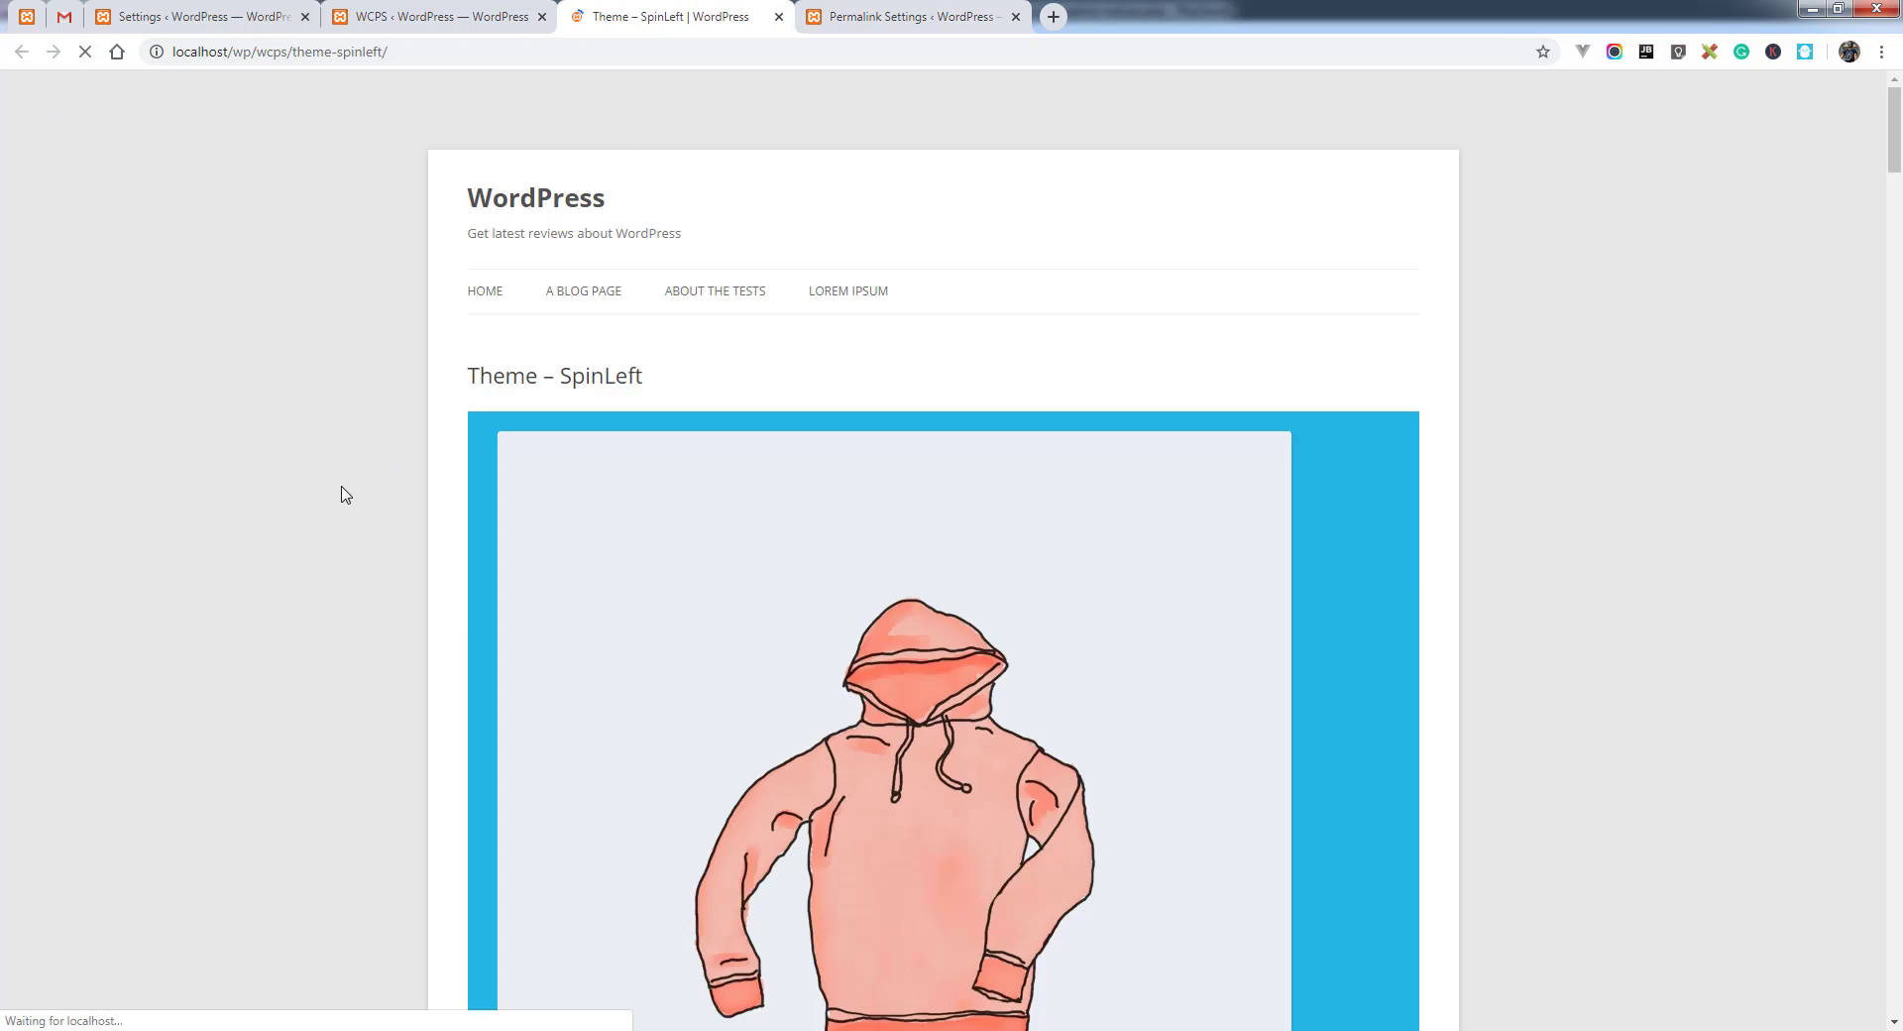
scroll(342, 496, "down", 2)
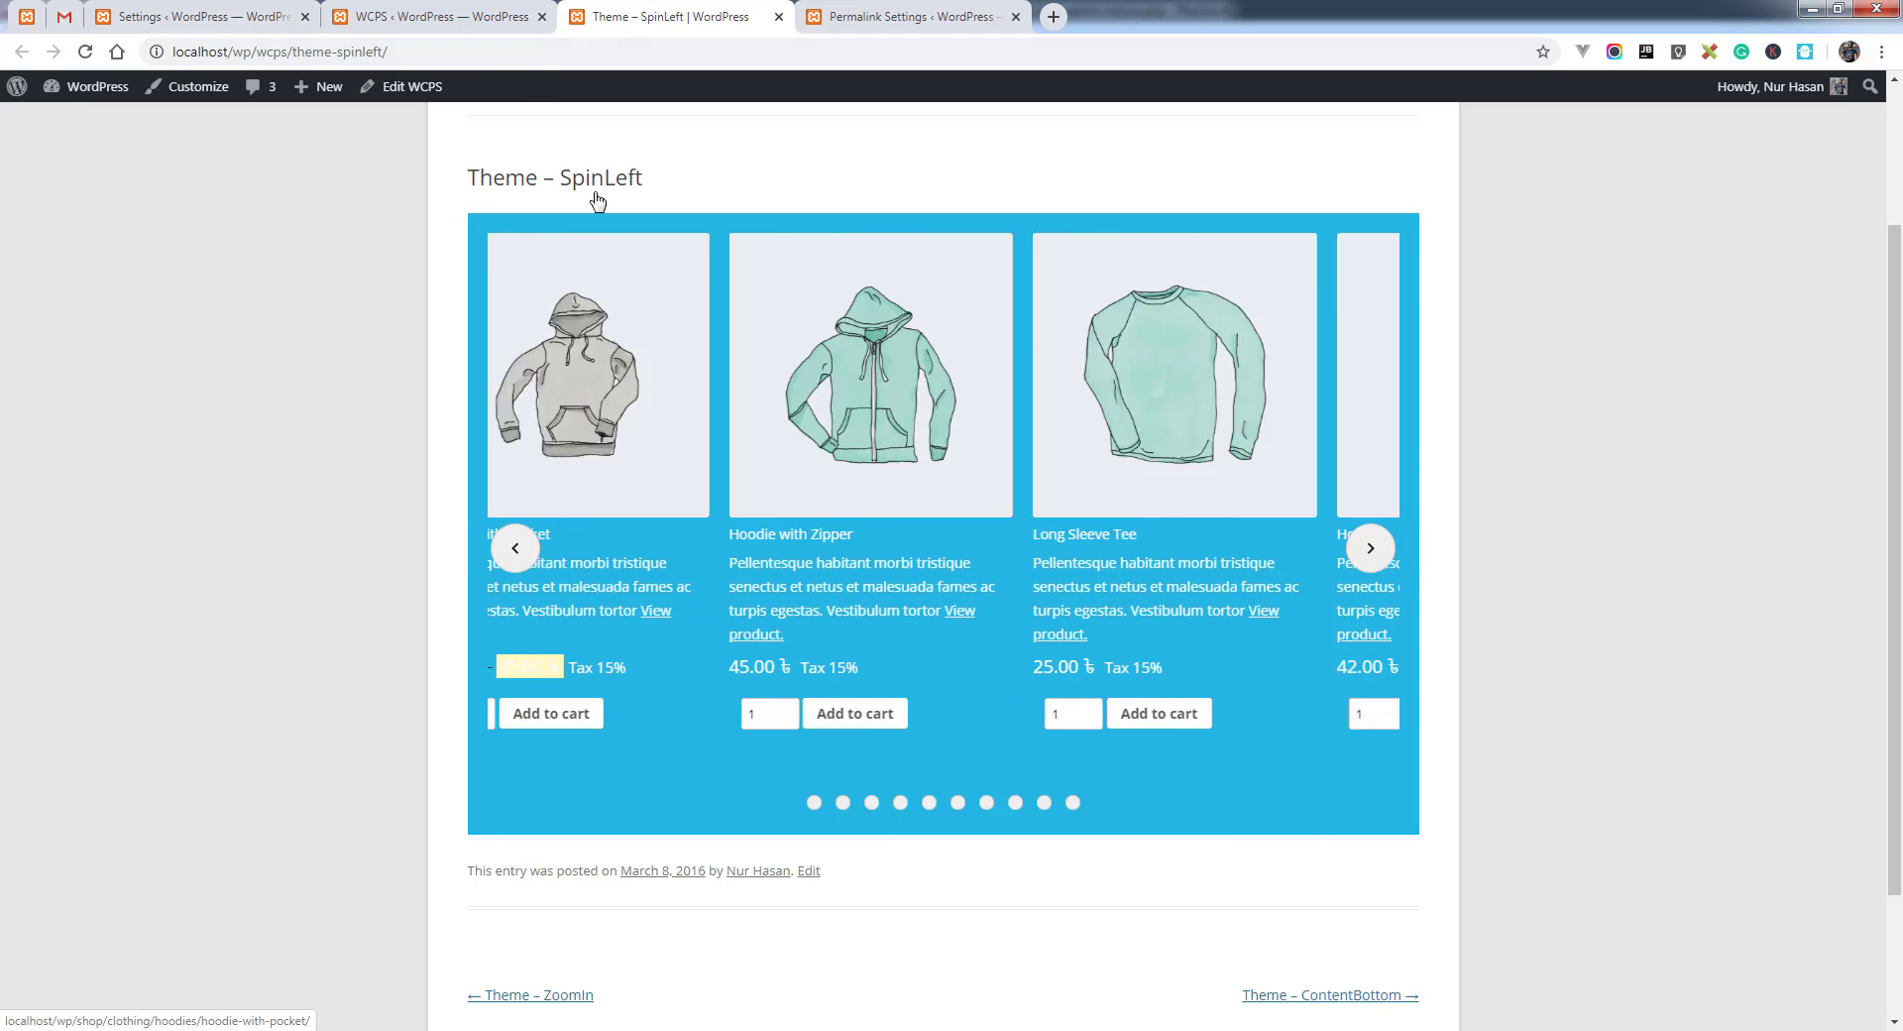
Set Enable WCPS preview to No in WCPS Settings and save
left_click(465, 24)
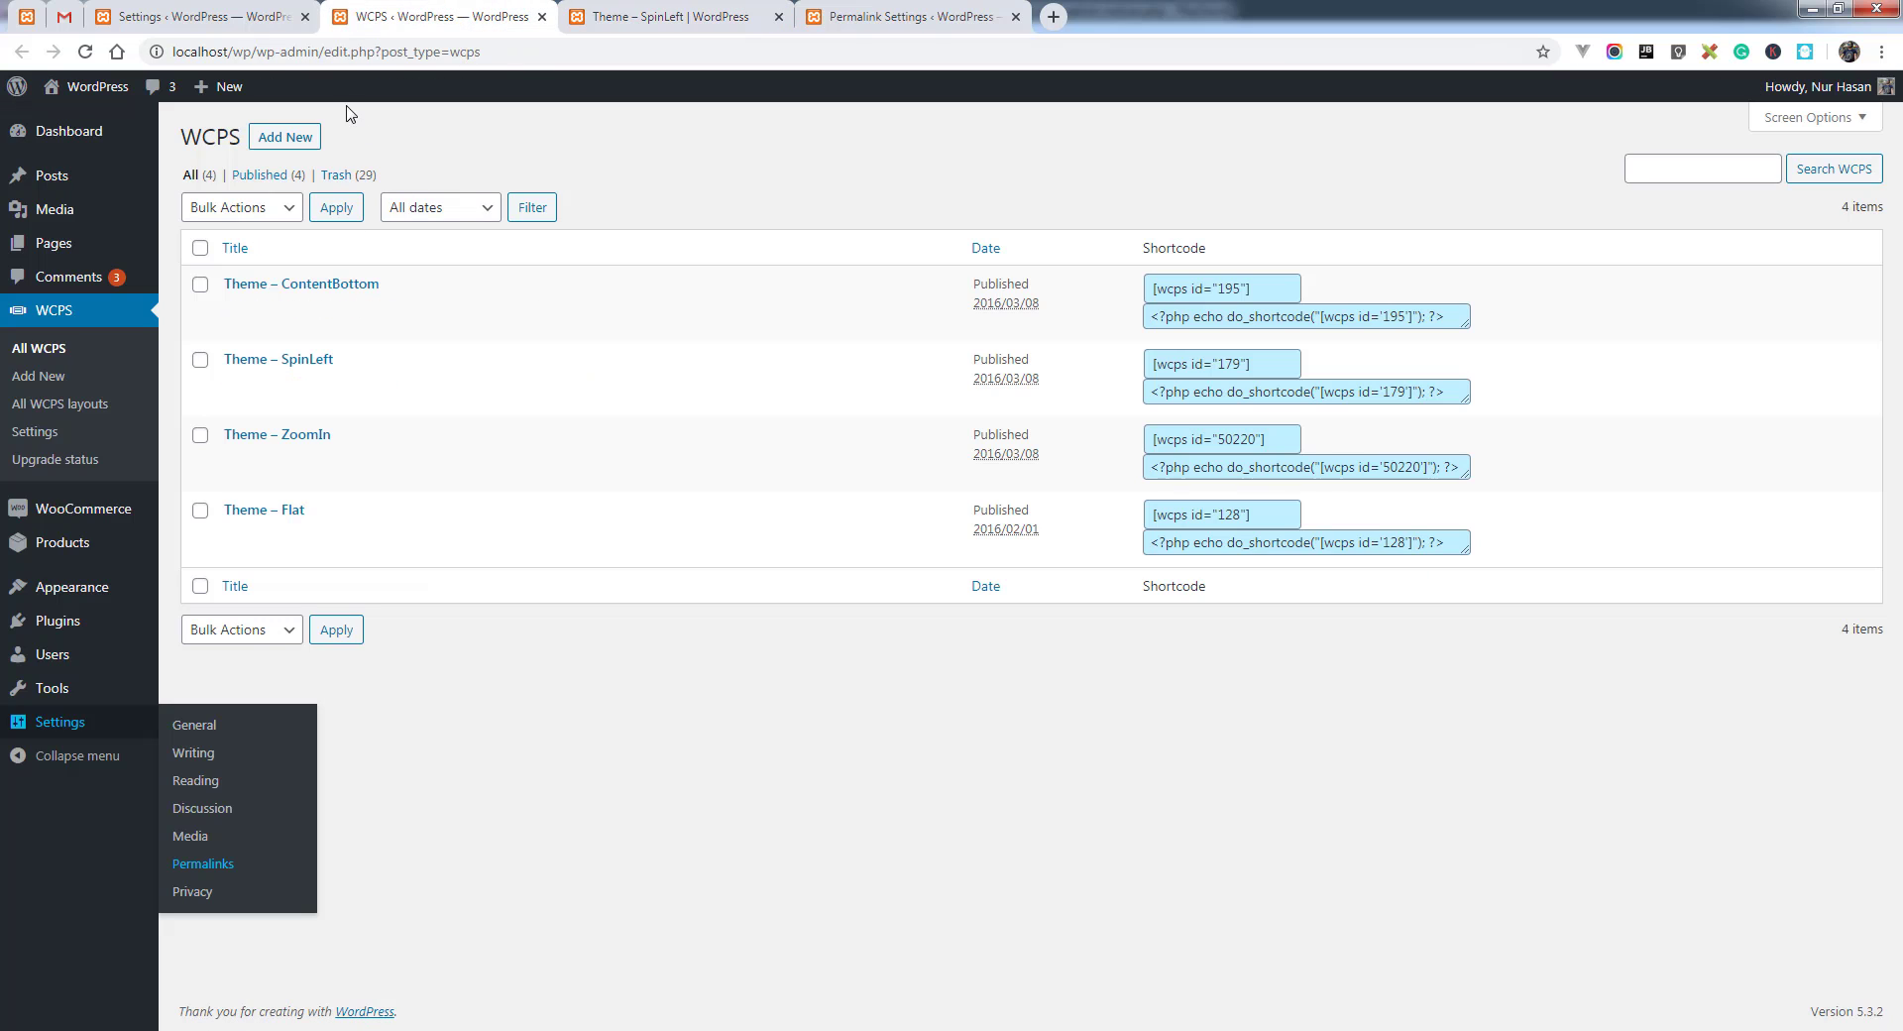
left_click(283, 22)
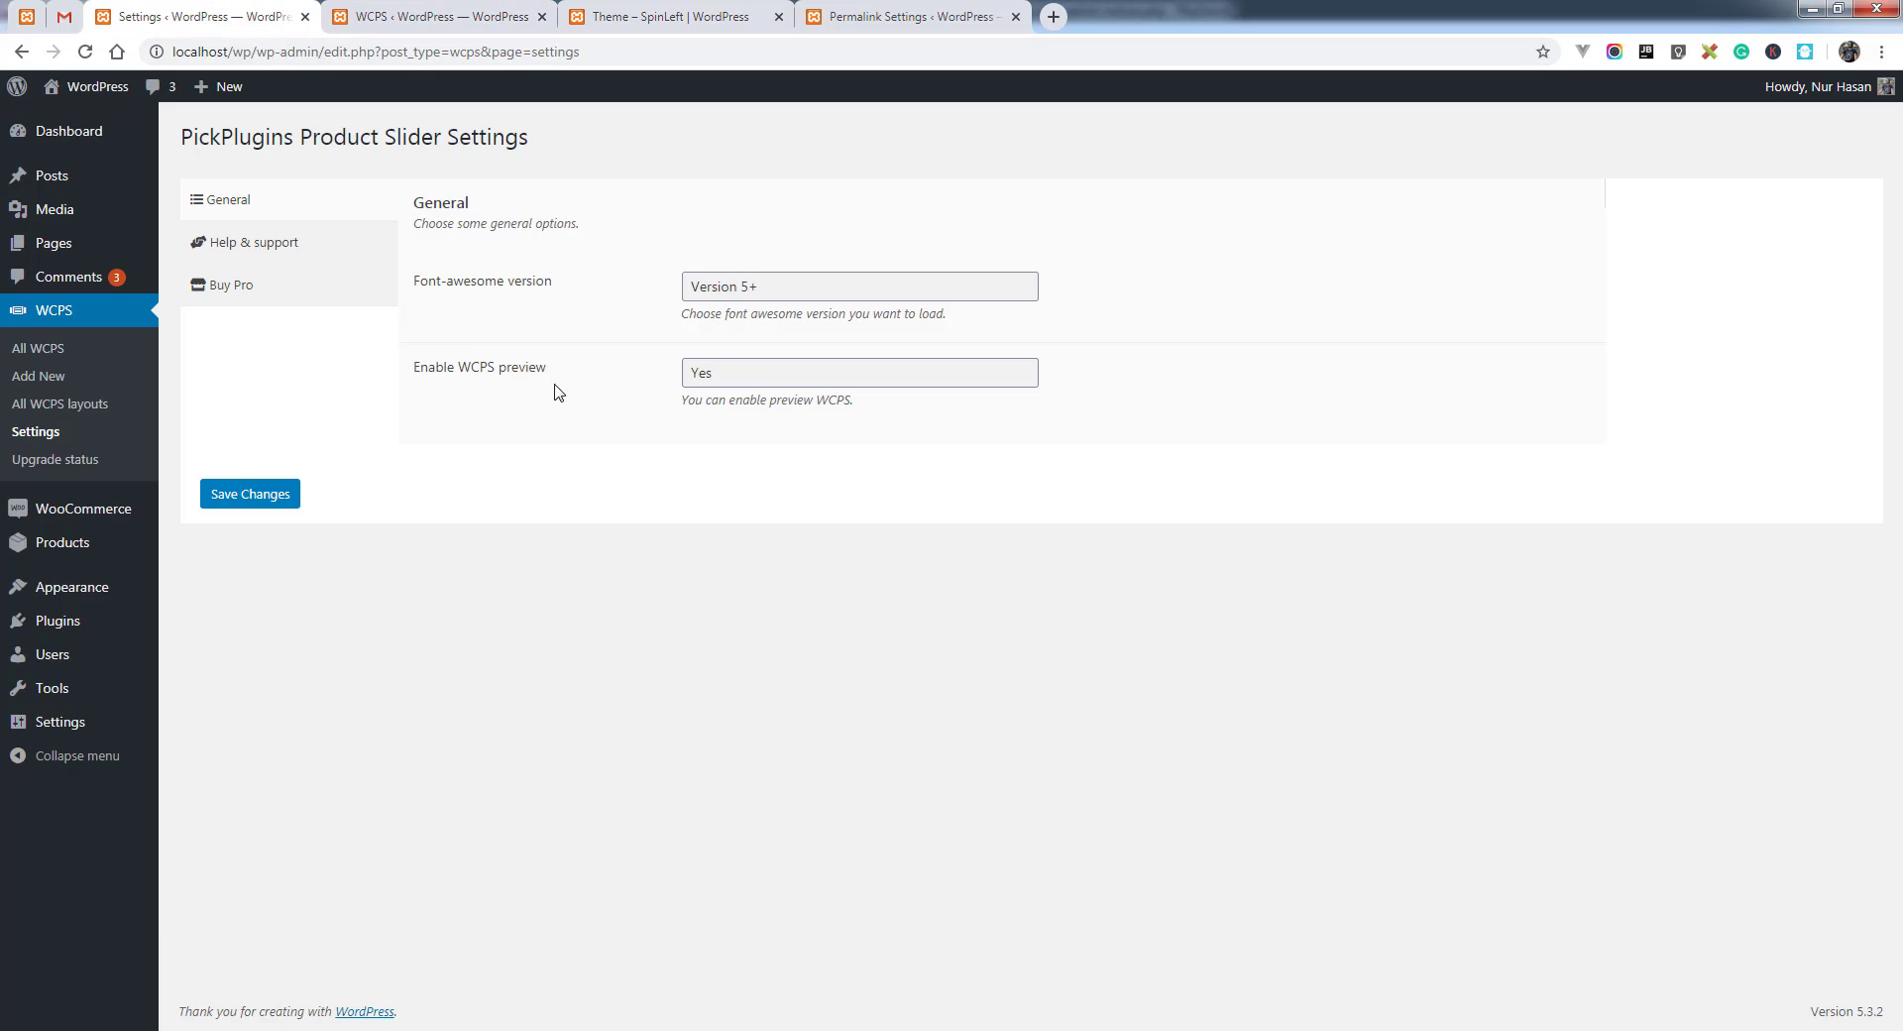
left_click(731, 377)
left_click(723, 425)
left_click(486, 411)
left_click(260, 494)
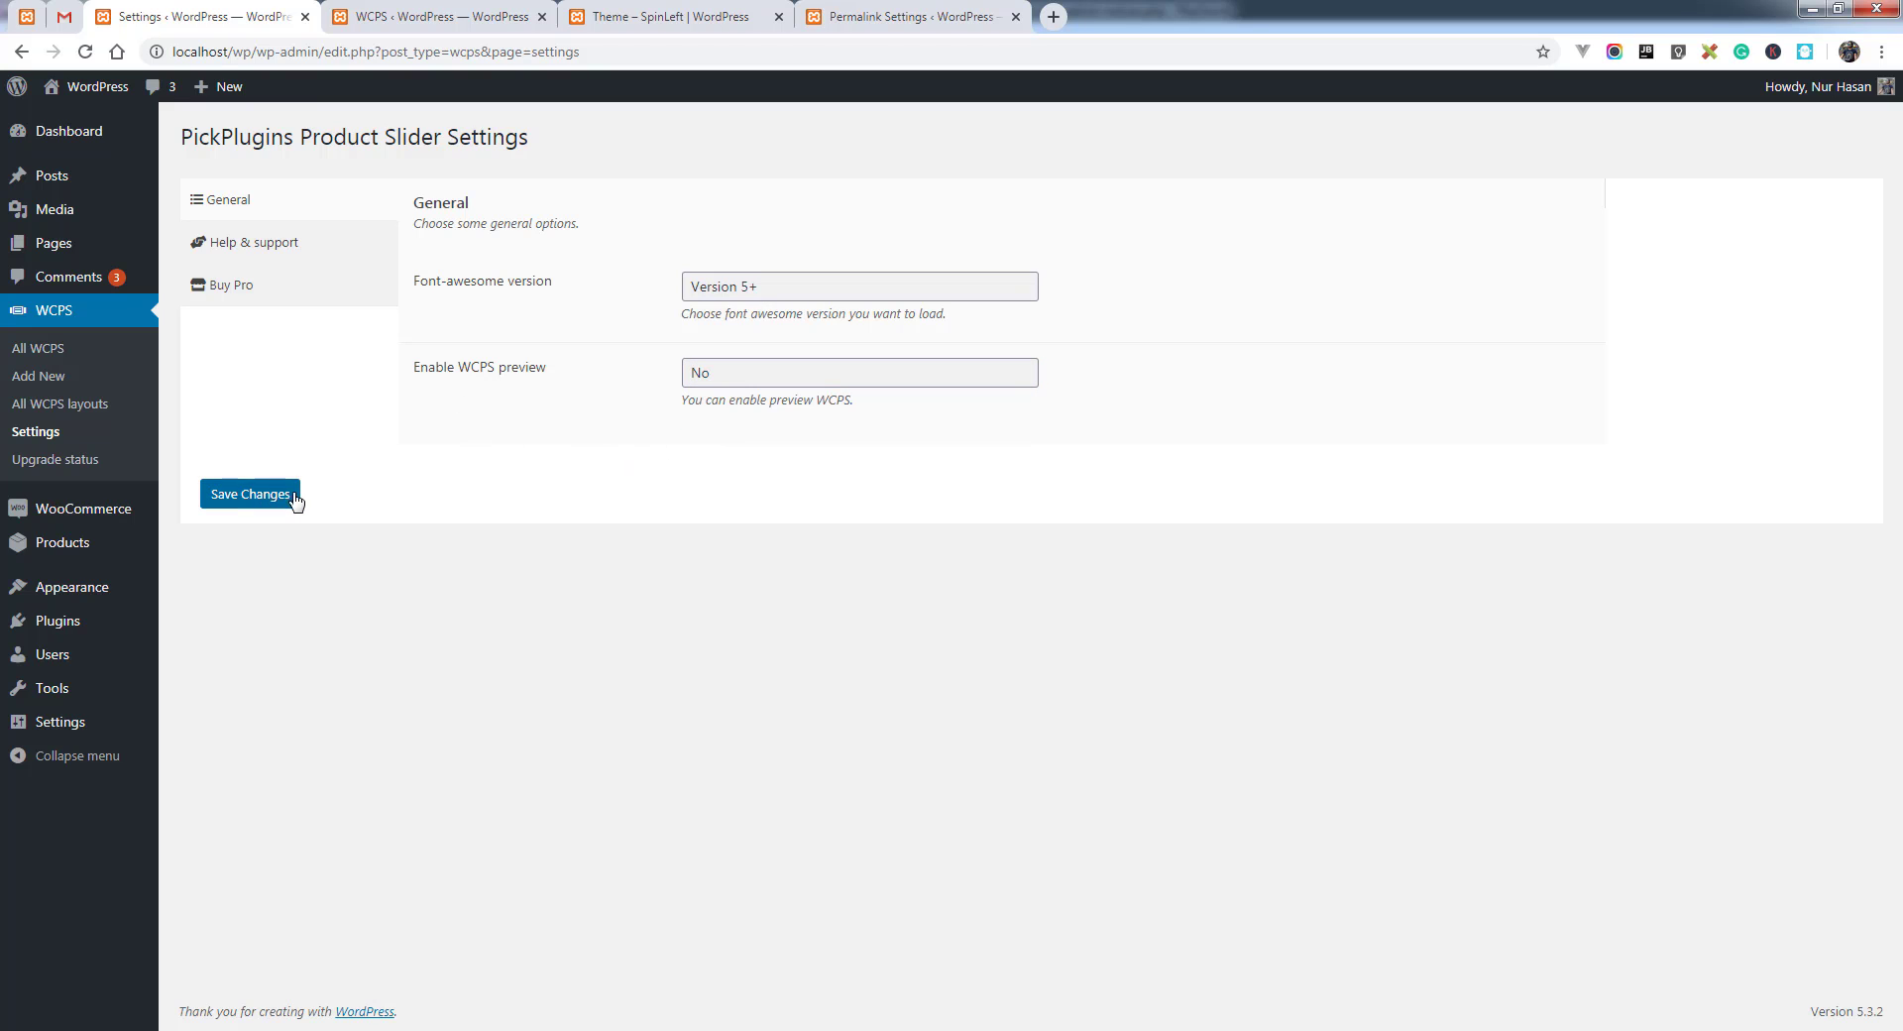
Check the SpinLeft slider page, then try viewing it again from the slider list
left_click(627, 20)
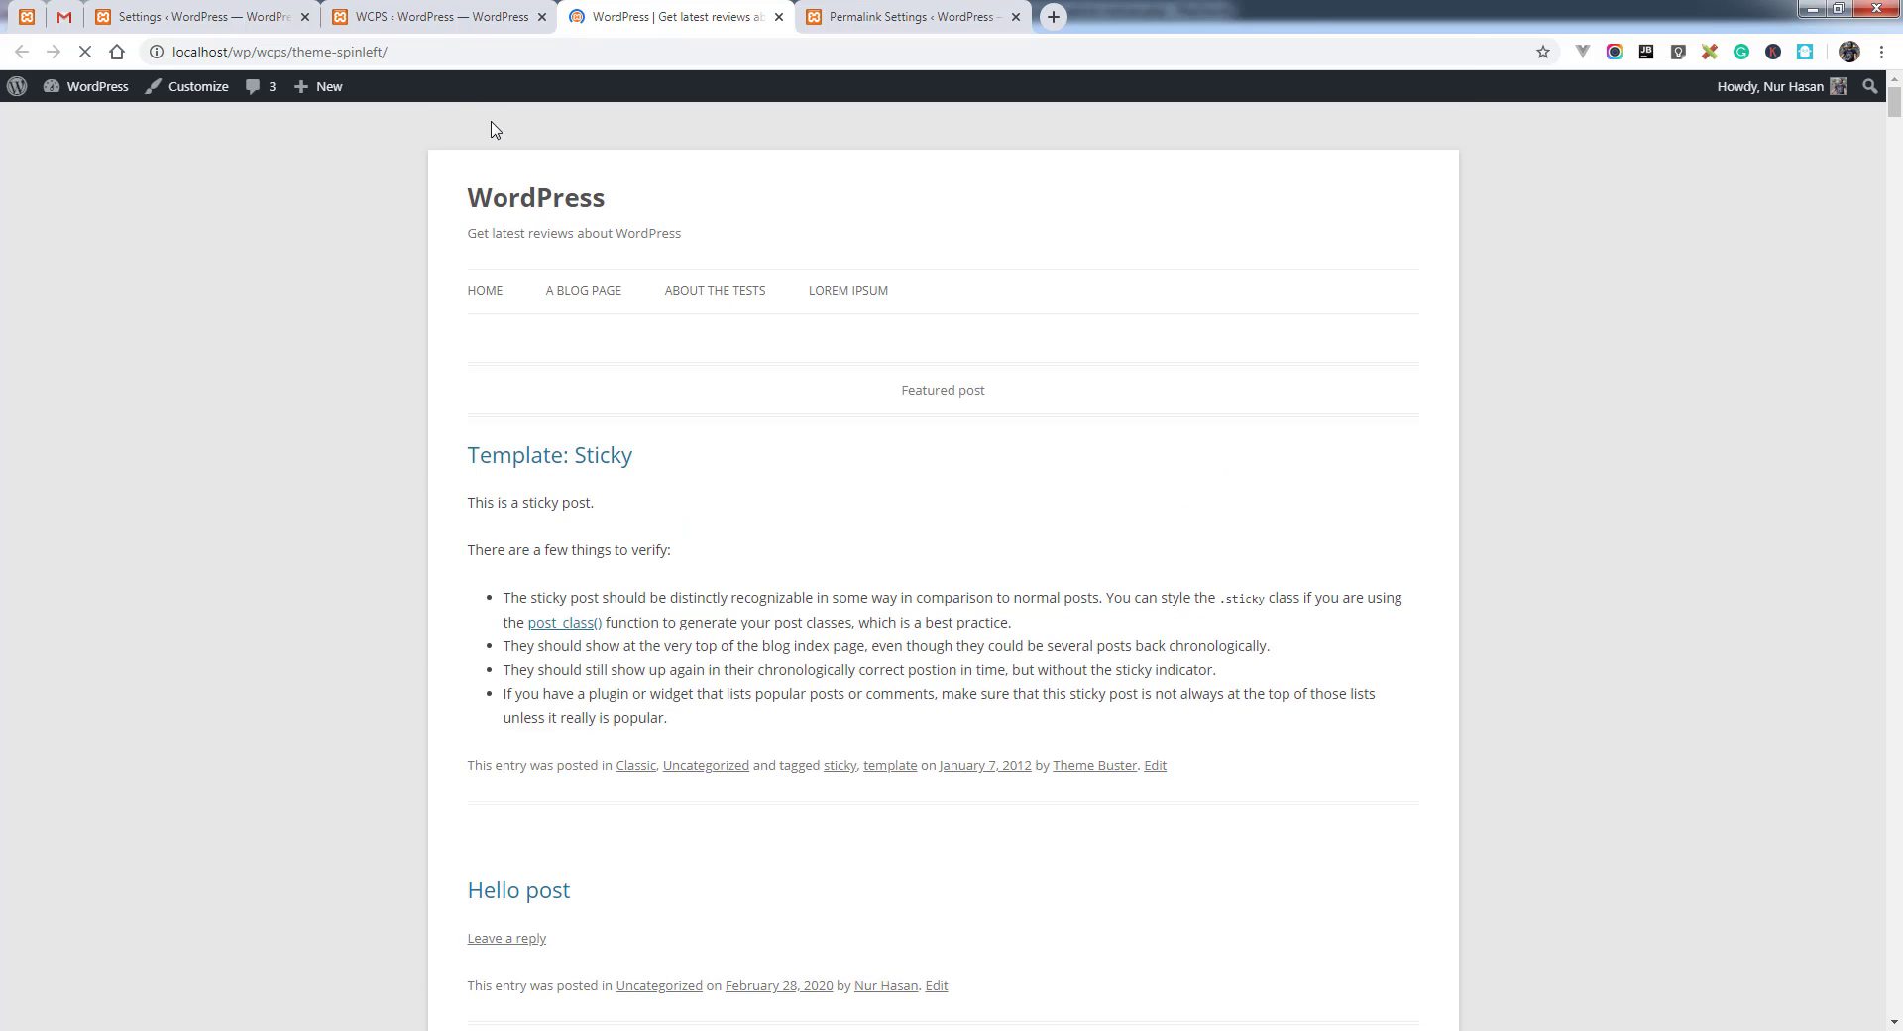
key("ctrl+shift+Tab")
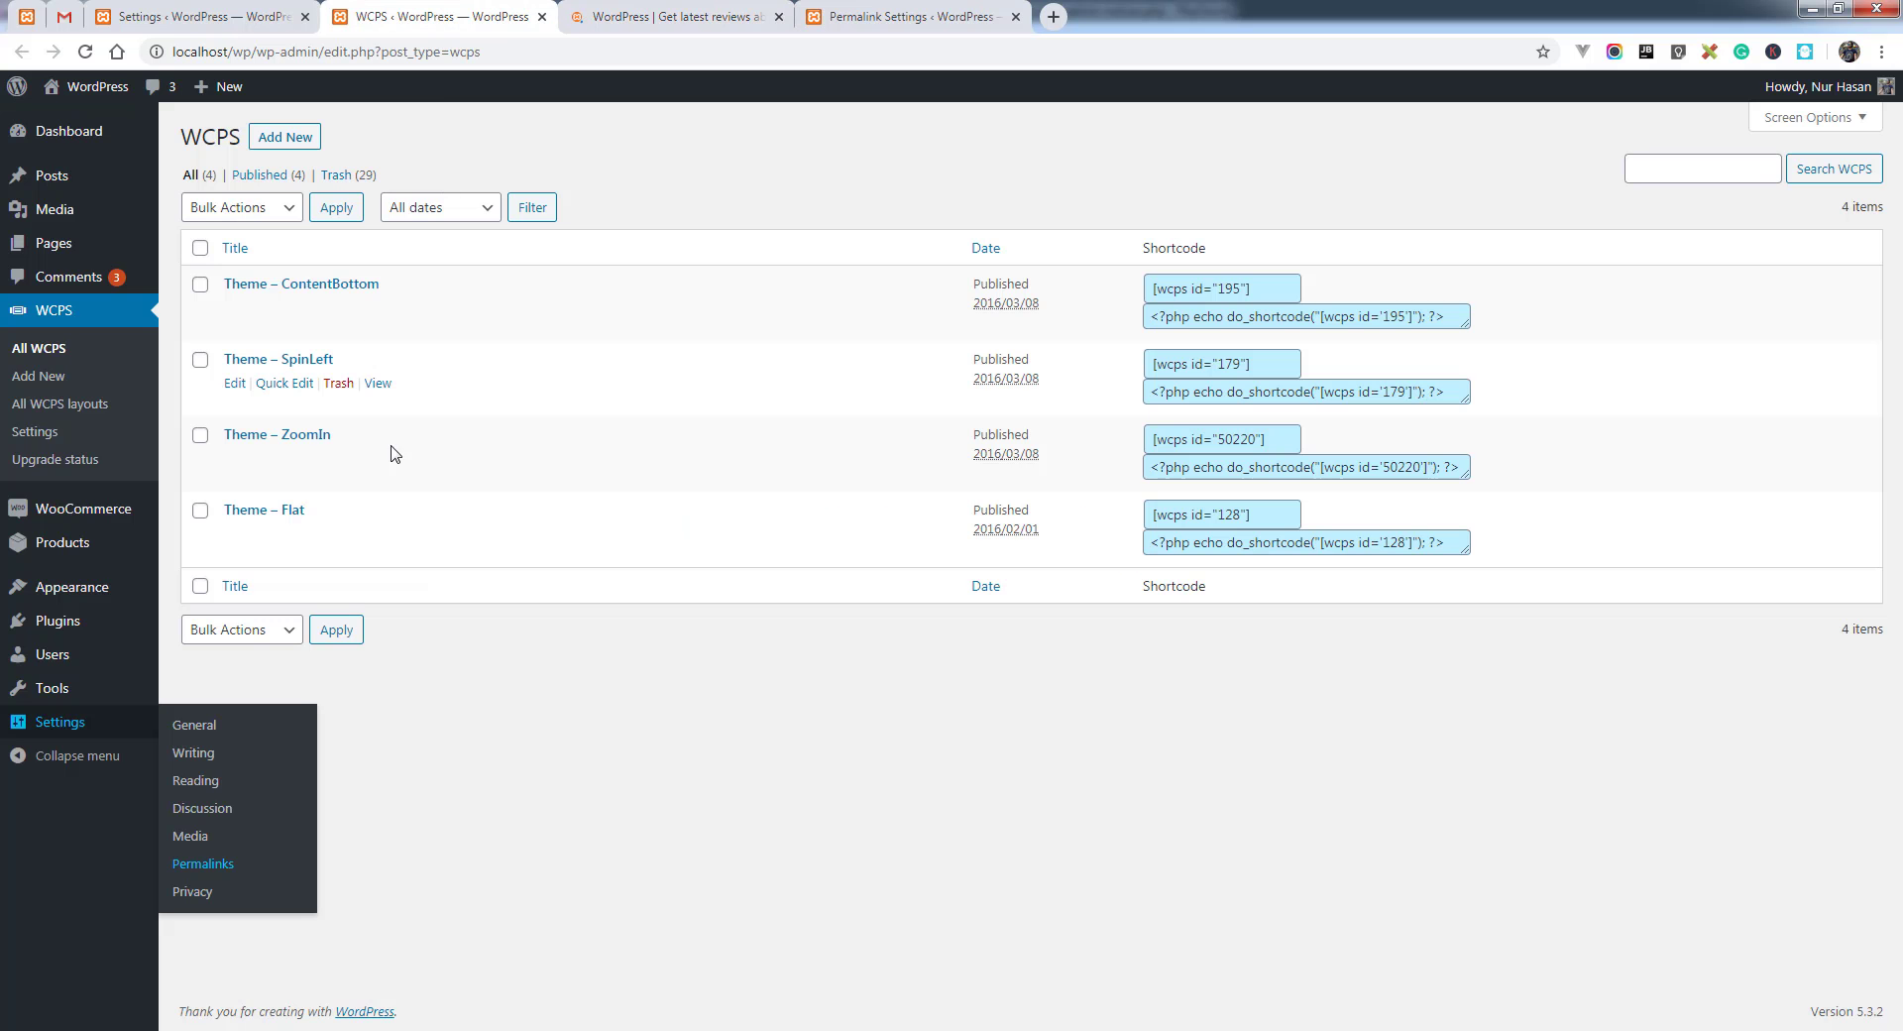
left_click(377, 386)
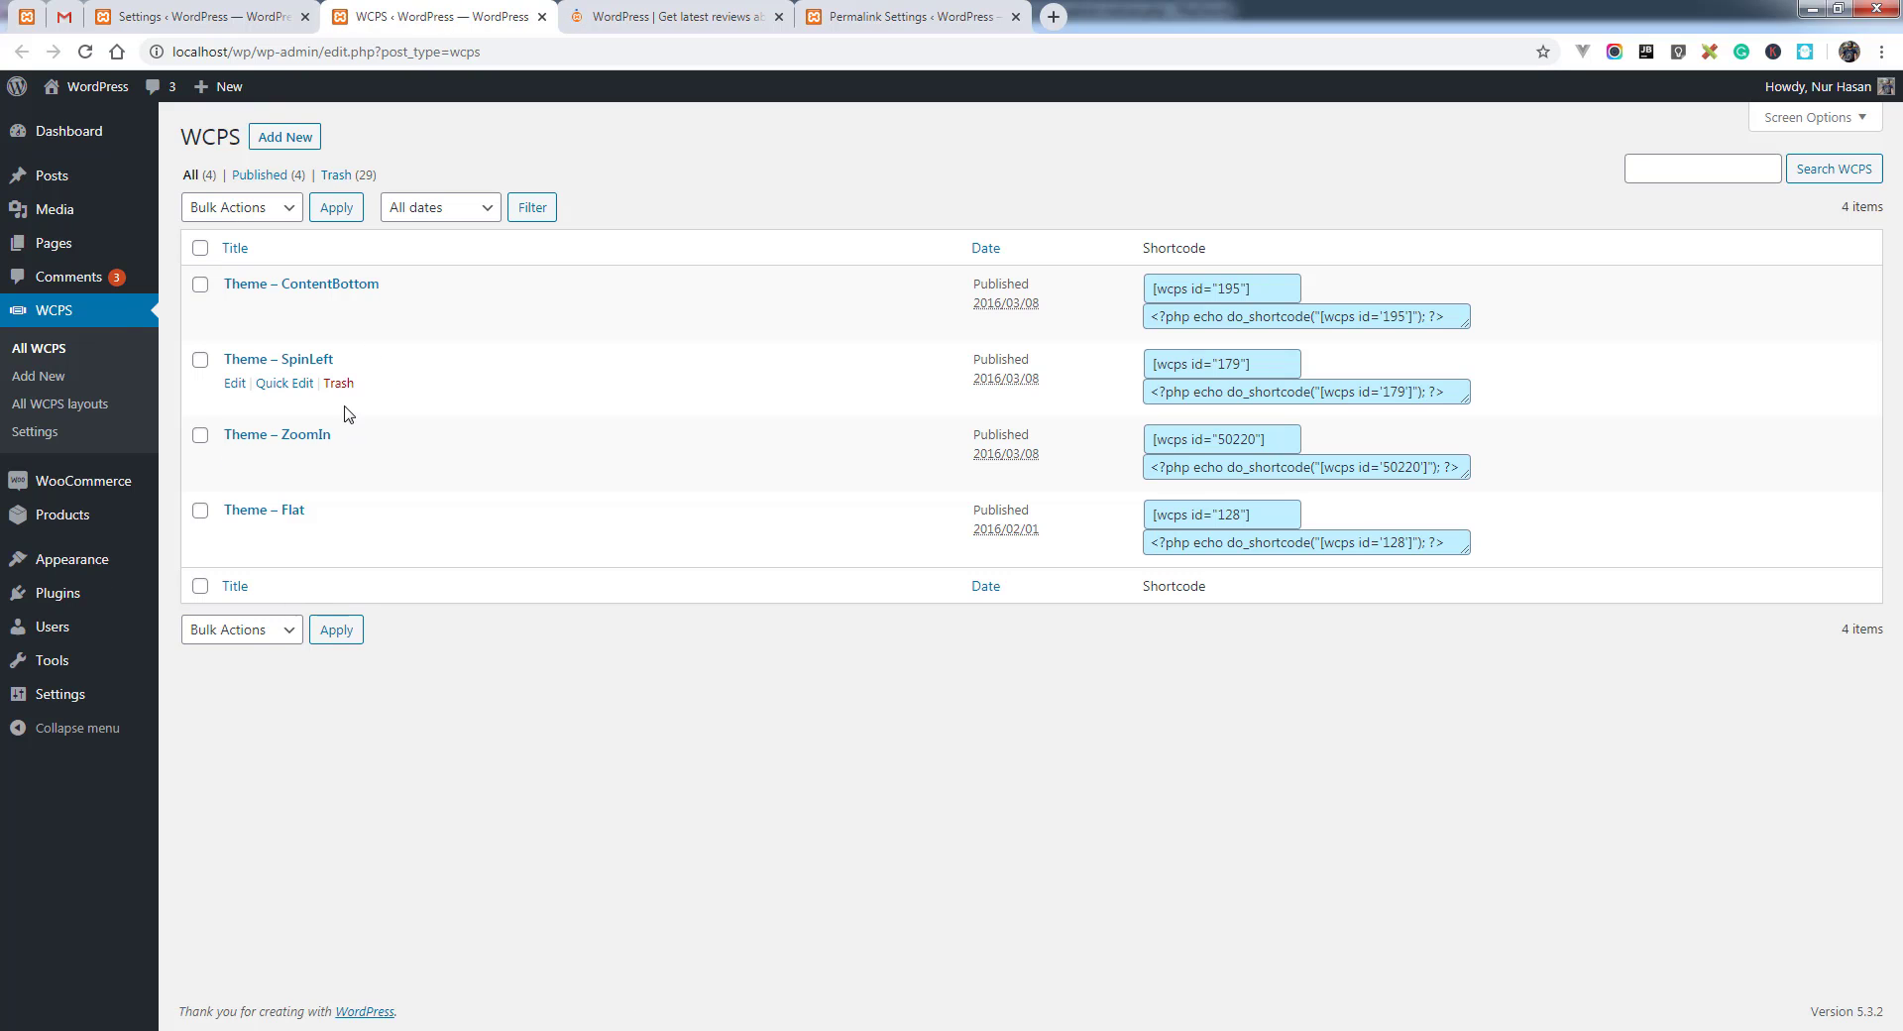
left_click(310, 285)
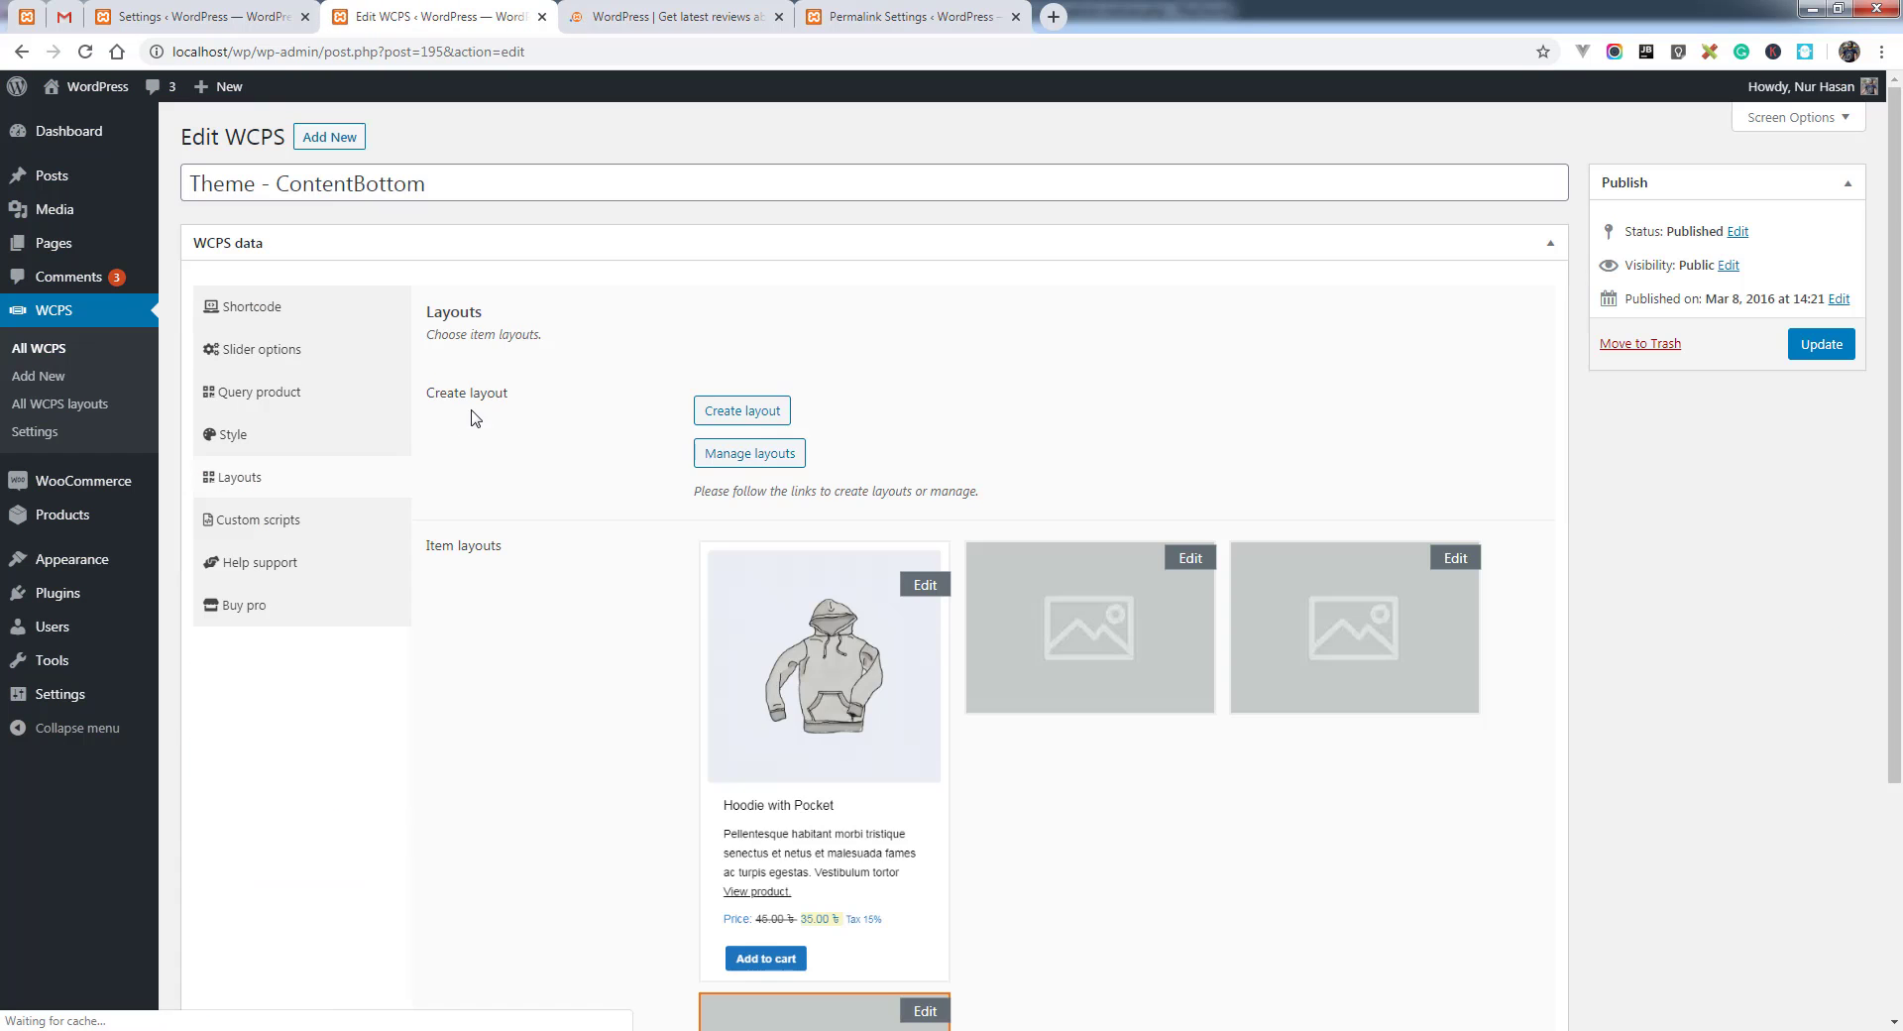
scroll(527, 390, "down", 3)
scroll(527, 386, "up", 3)
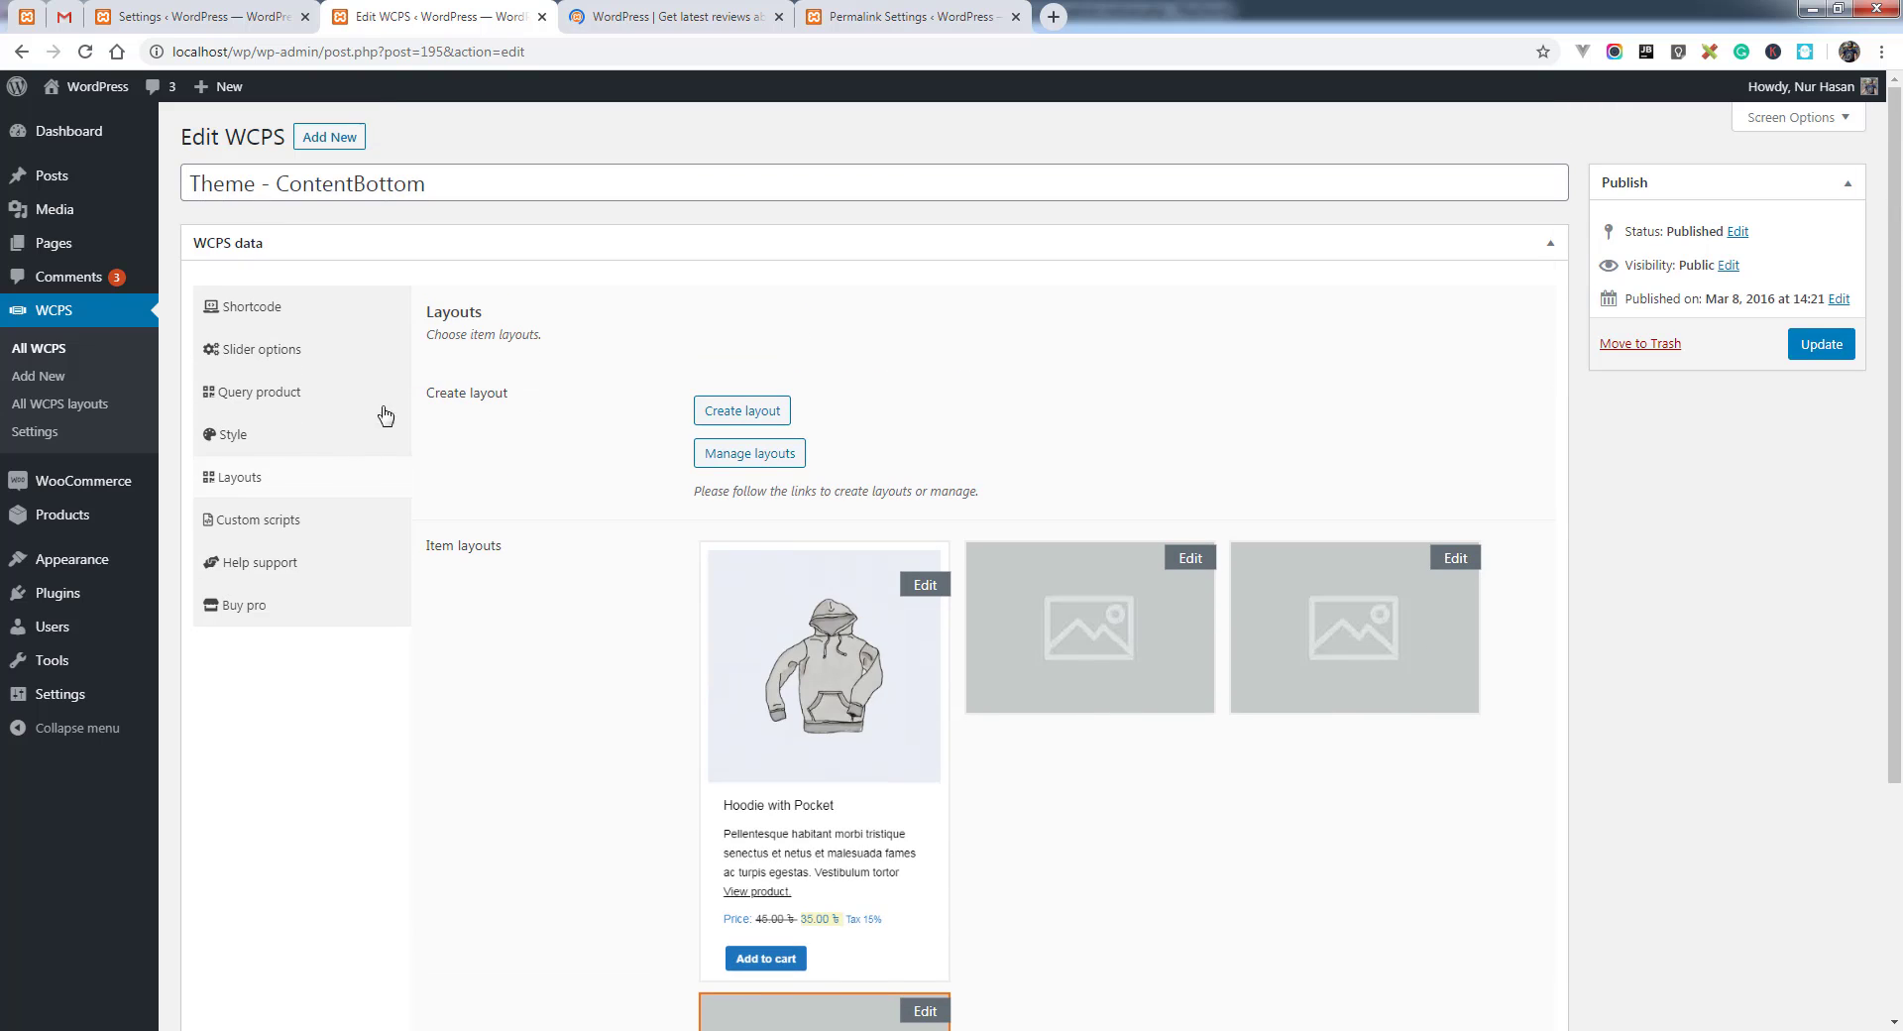
scroll(639, 516, "down", 4)
scroll(639, 515, "up", 4)
left_click(286, 357)
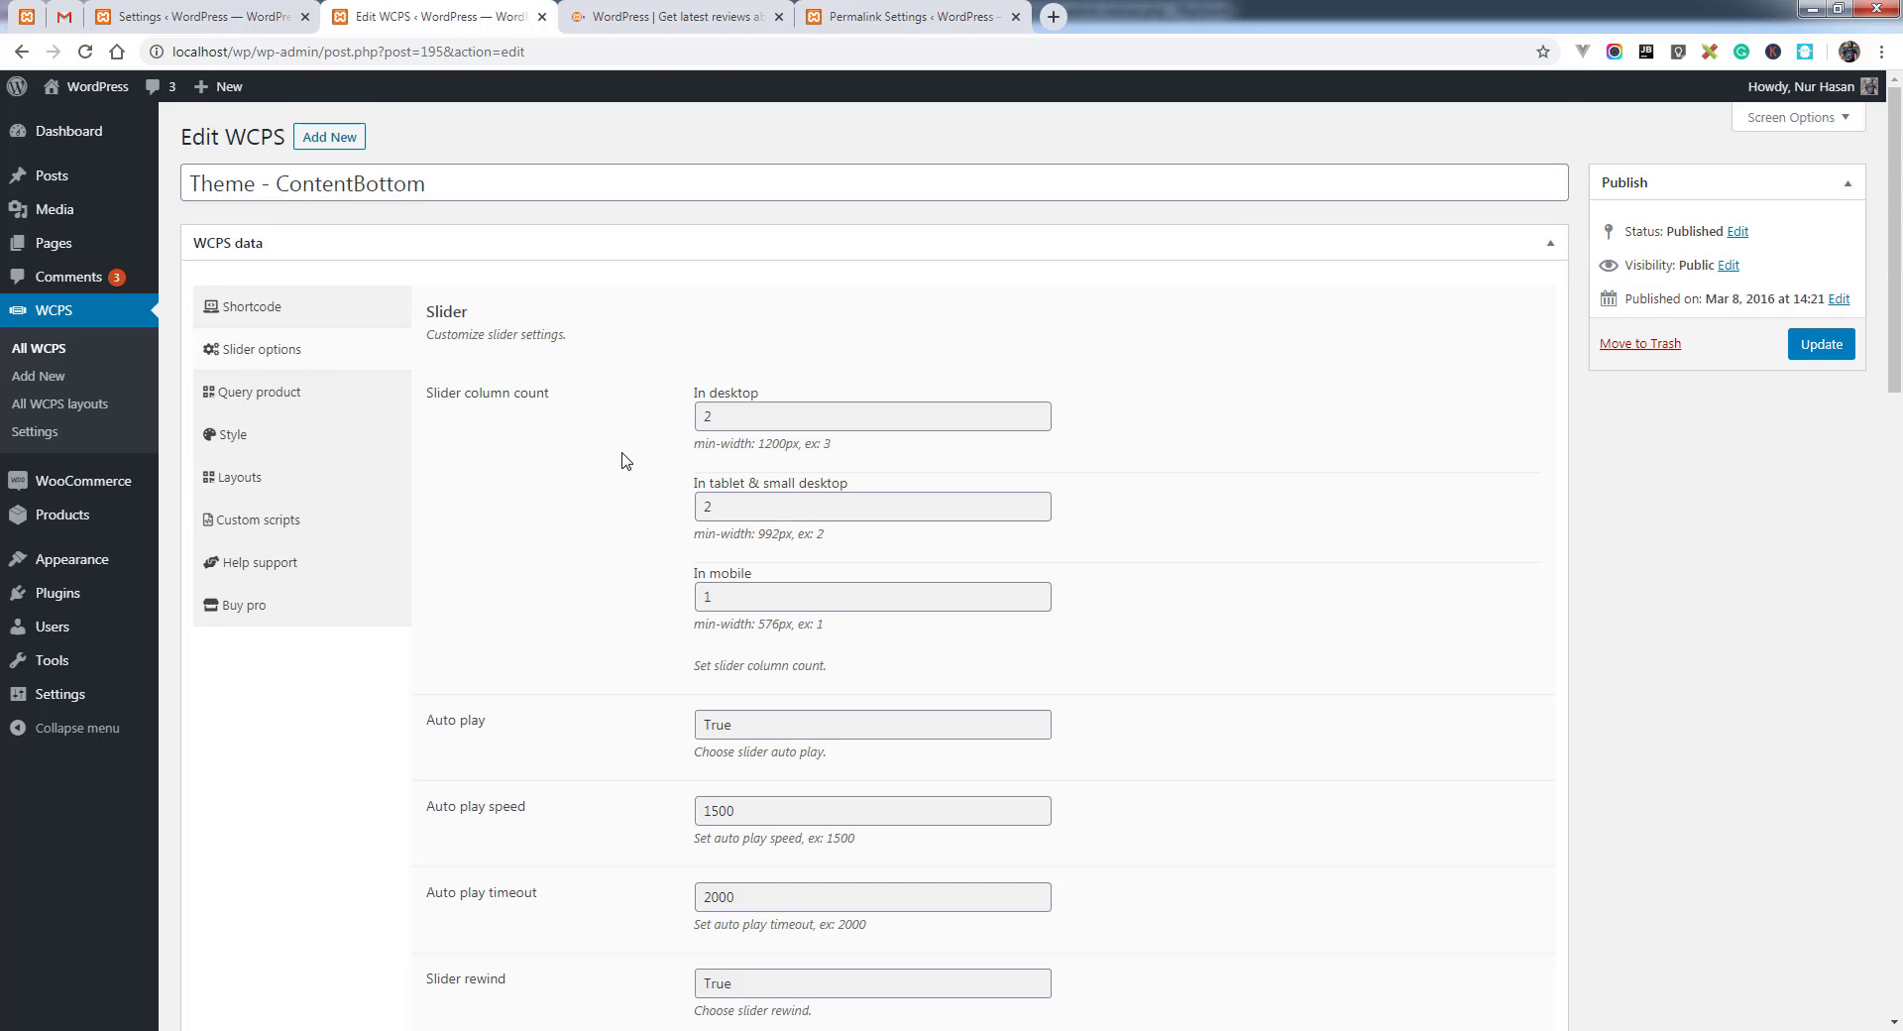
scroll(622, 459, "down", 15)
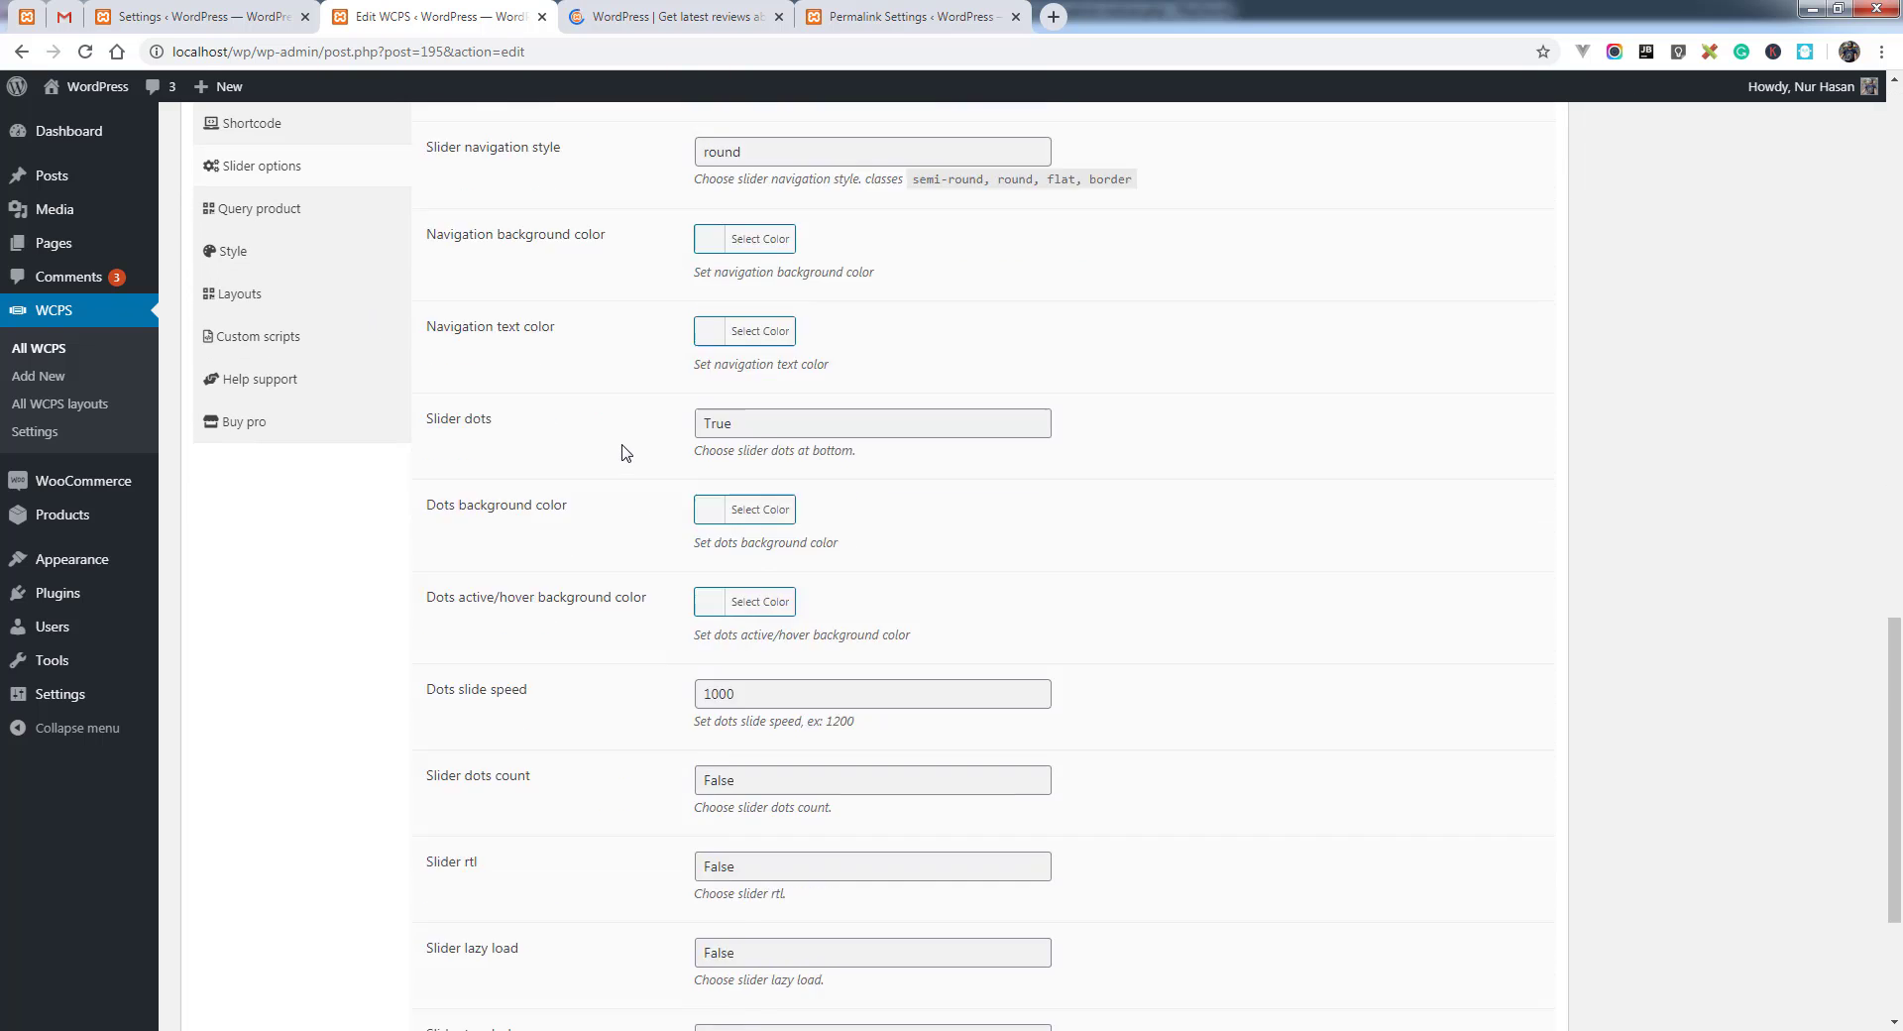
scroll(622, 451, "down", 3)
scroll(623, 453, "up", 10)
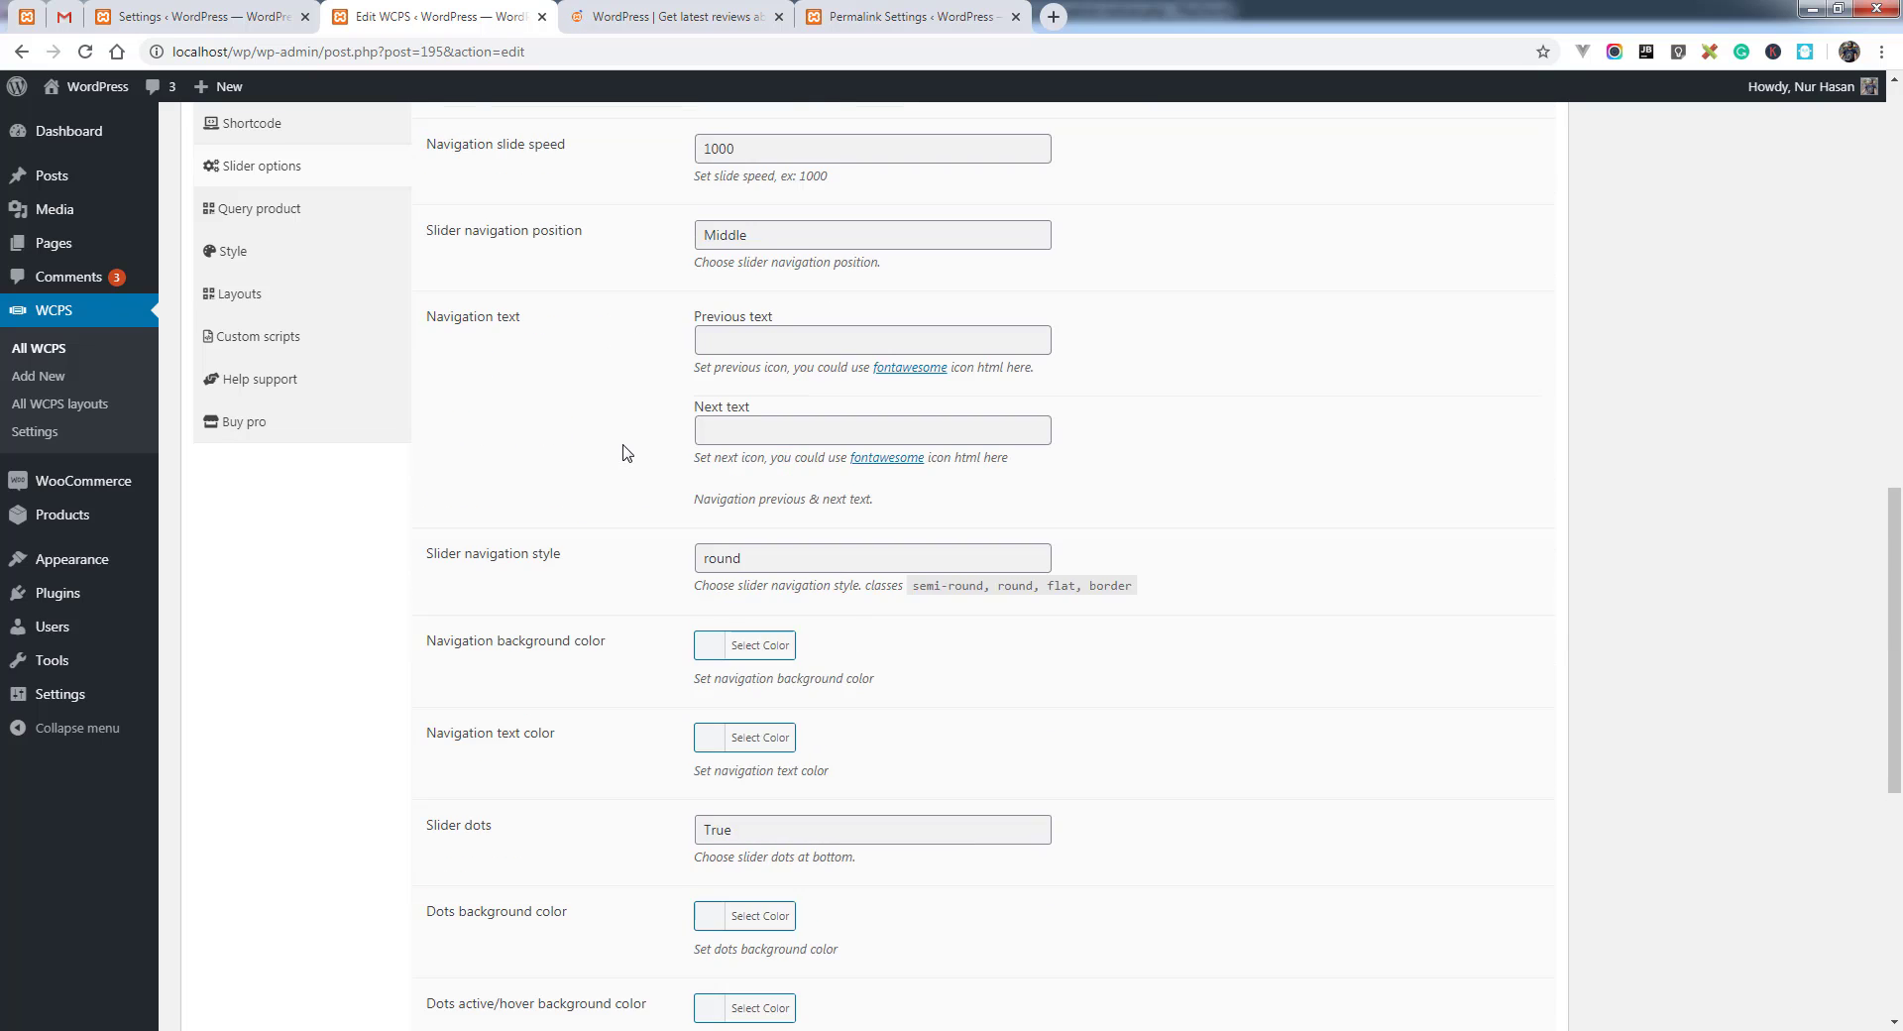
scroll(627, 452, "down", 3)
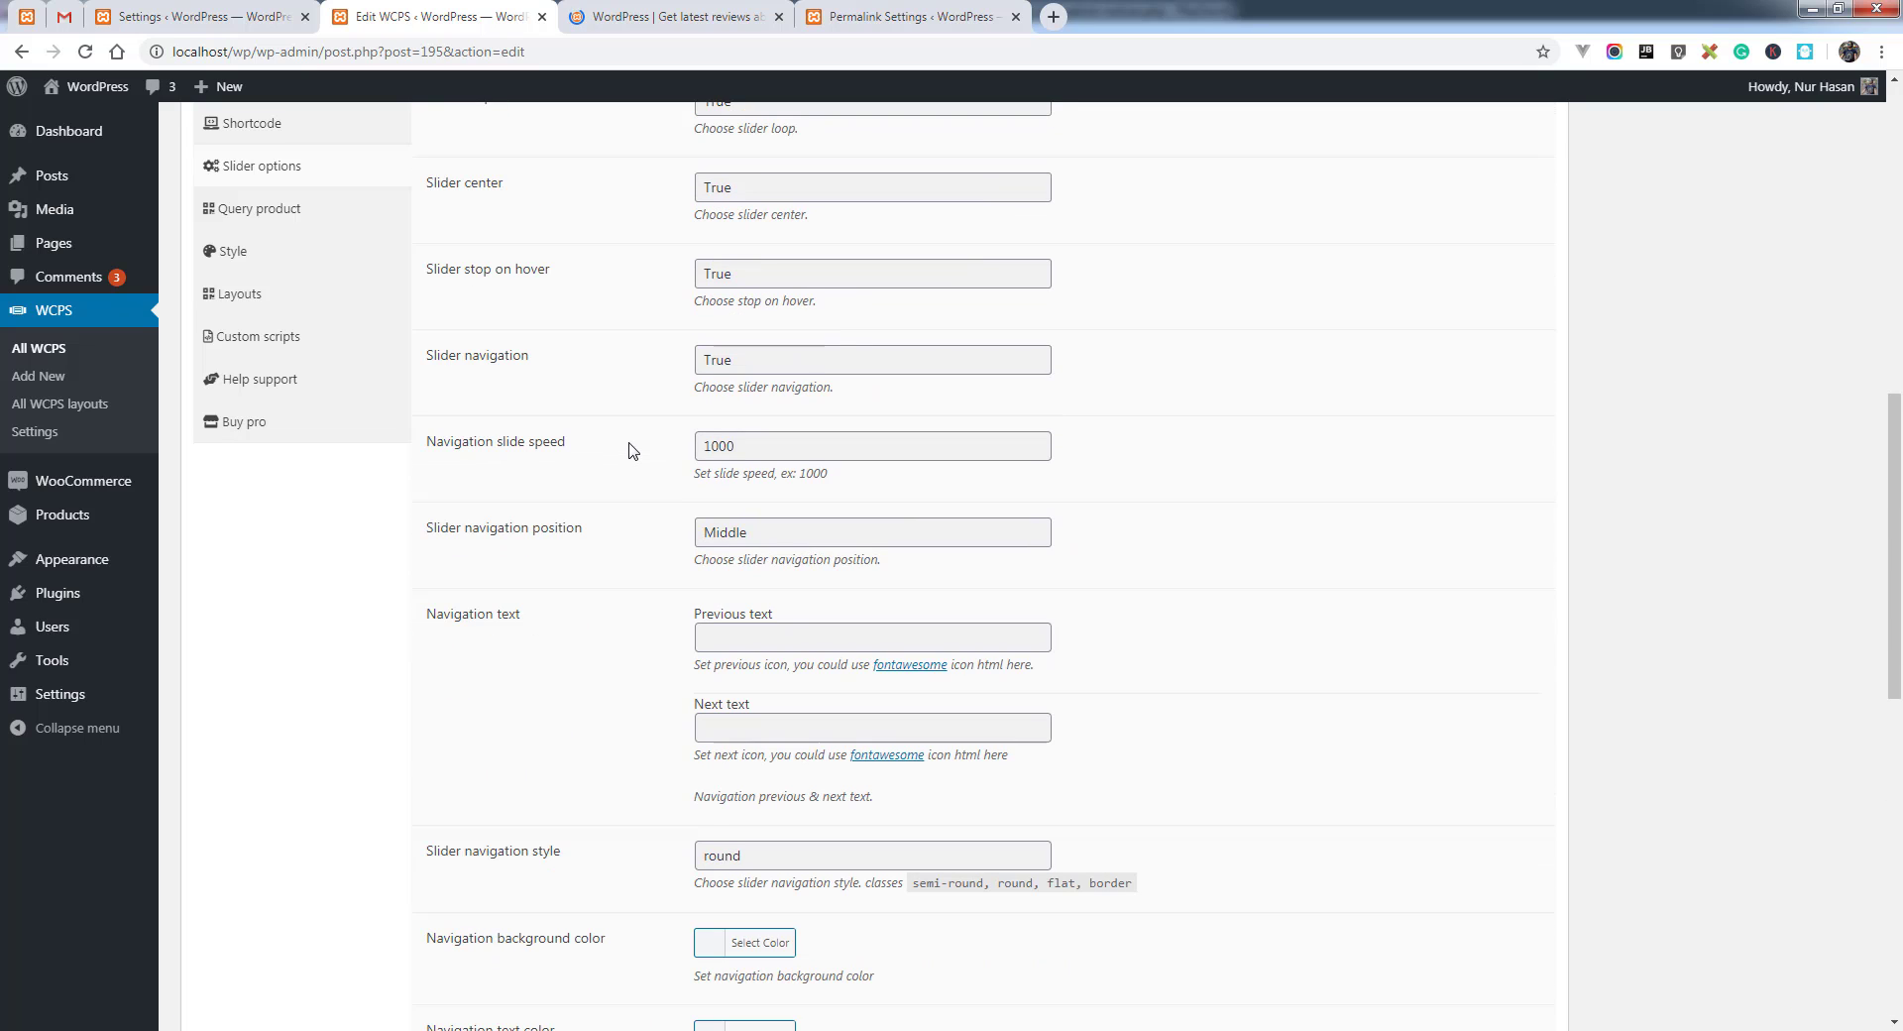
scroll(630, 449, "up", 10)
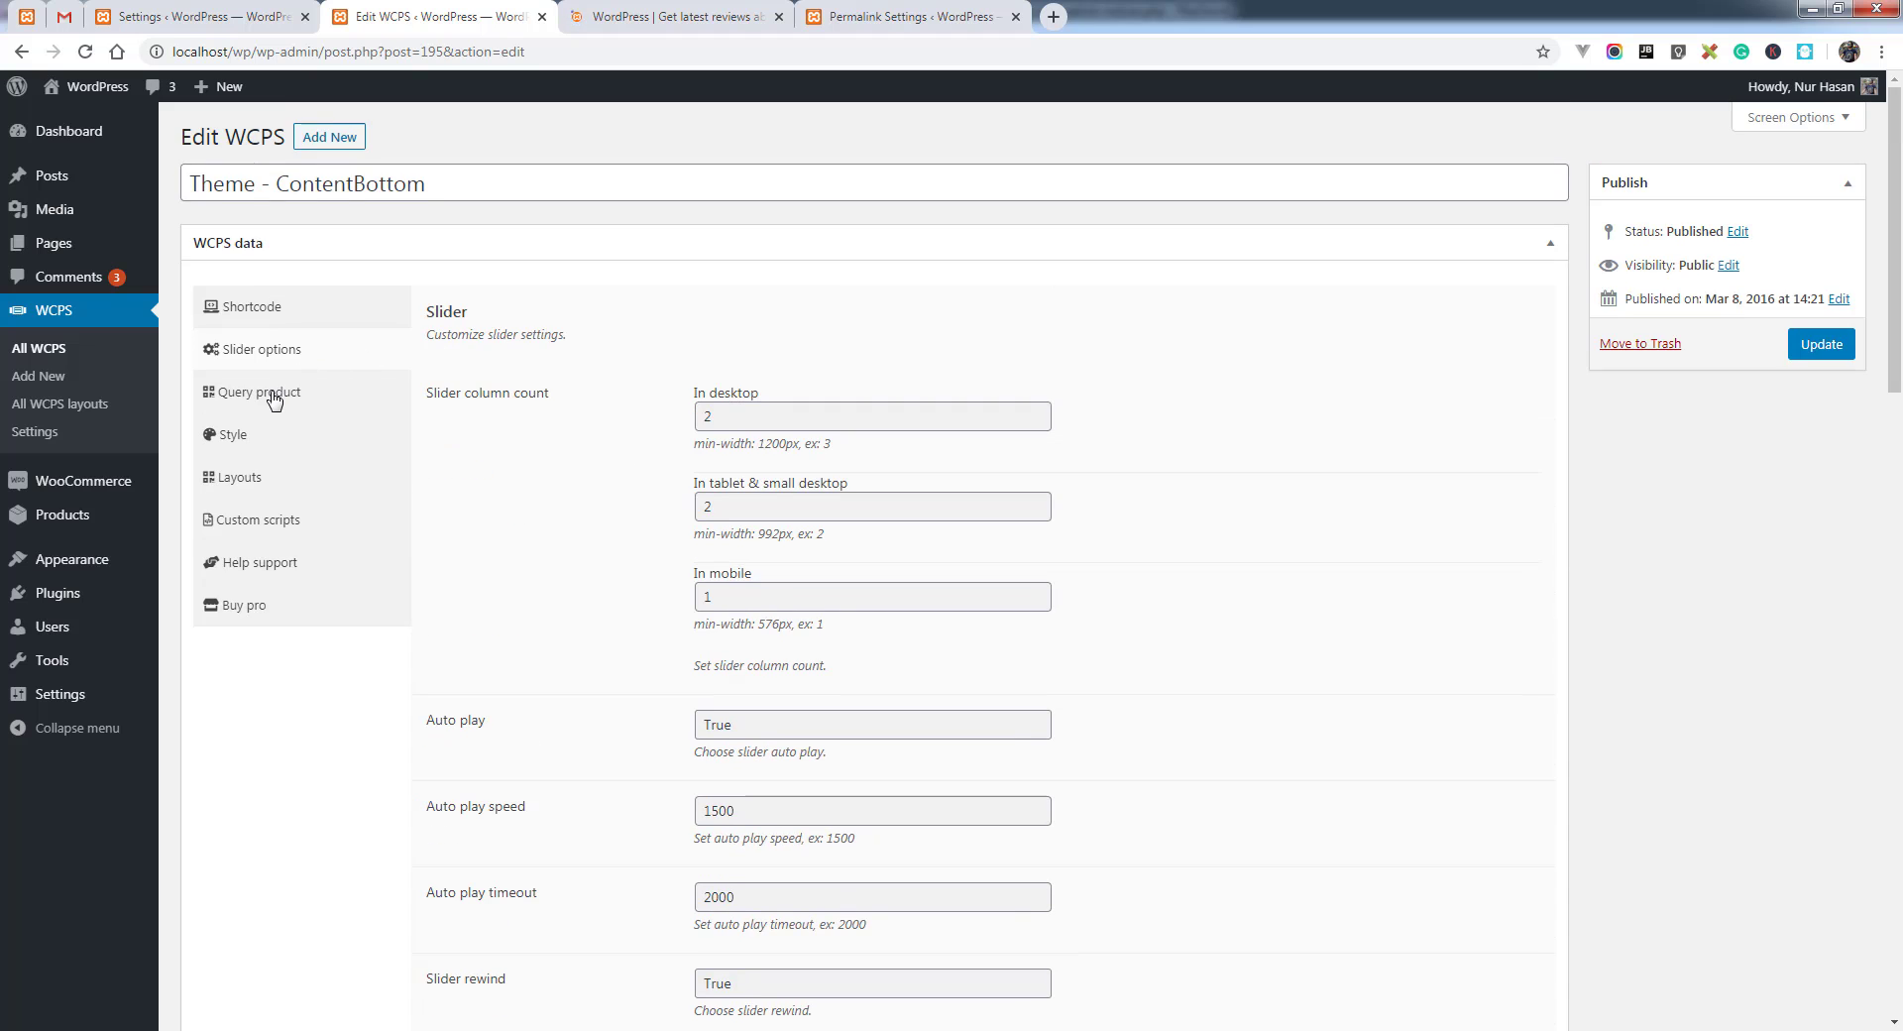
Show the Query product settings with the product categories and product tags term choices expanded
left_click(298, 391)
scroll(590, 471, "down", 7)
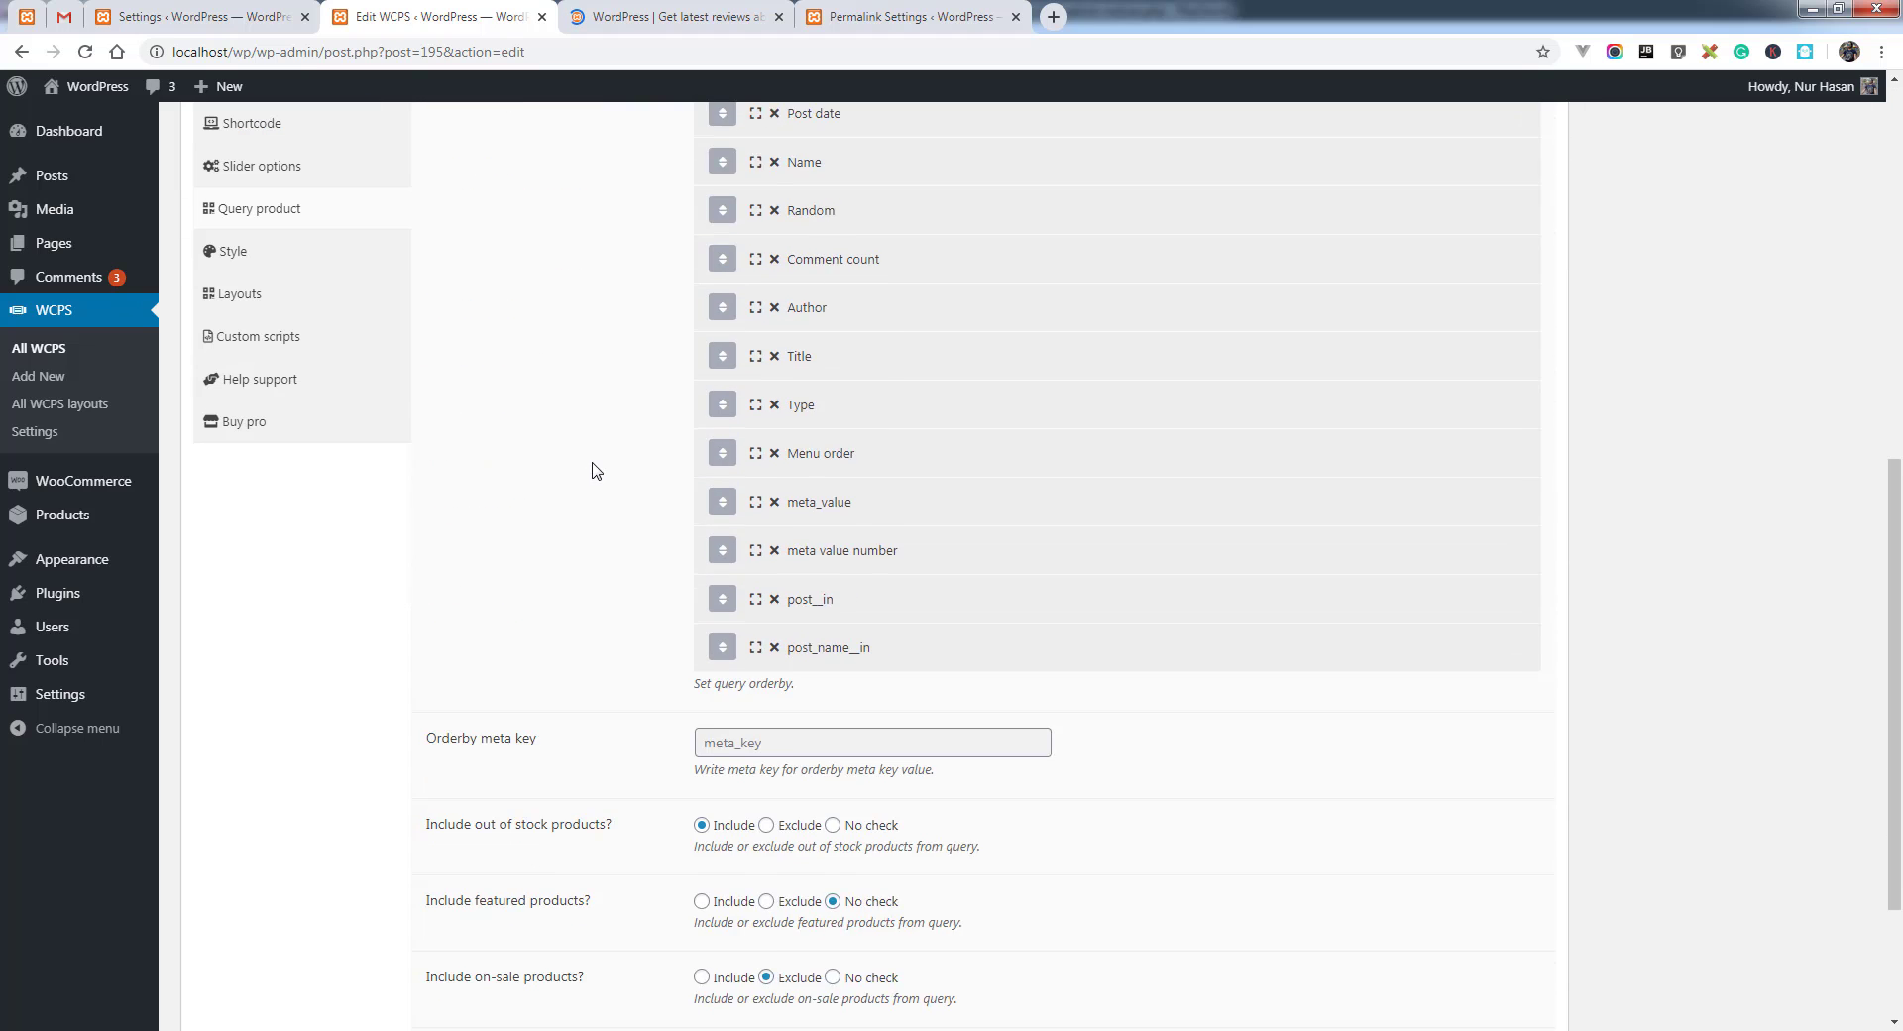
scroll(595, 471, "up", 6)
scroll(599, 470, "up", 1)
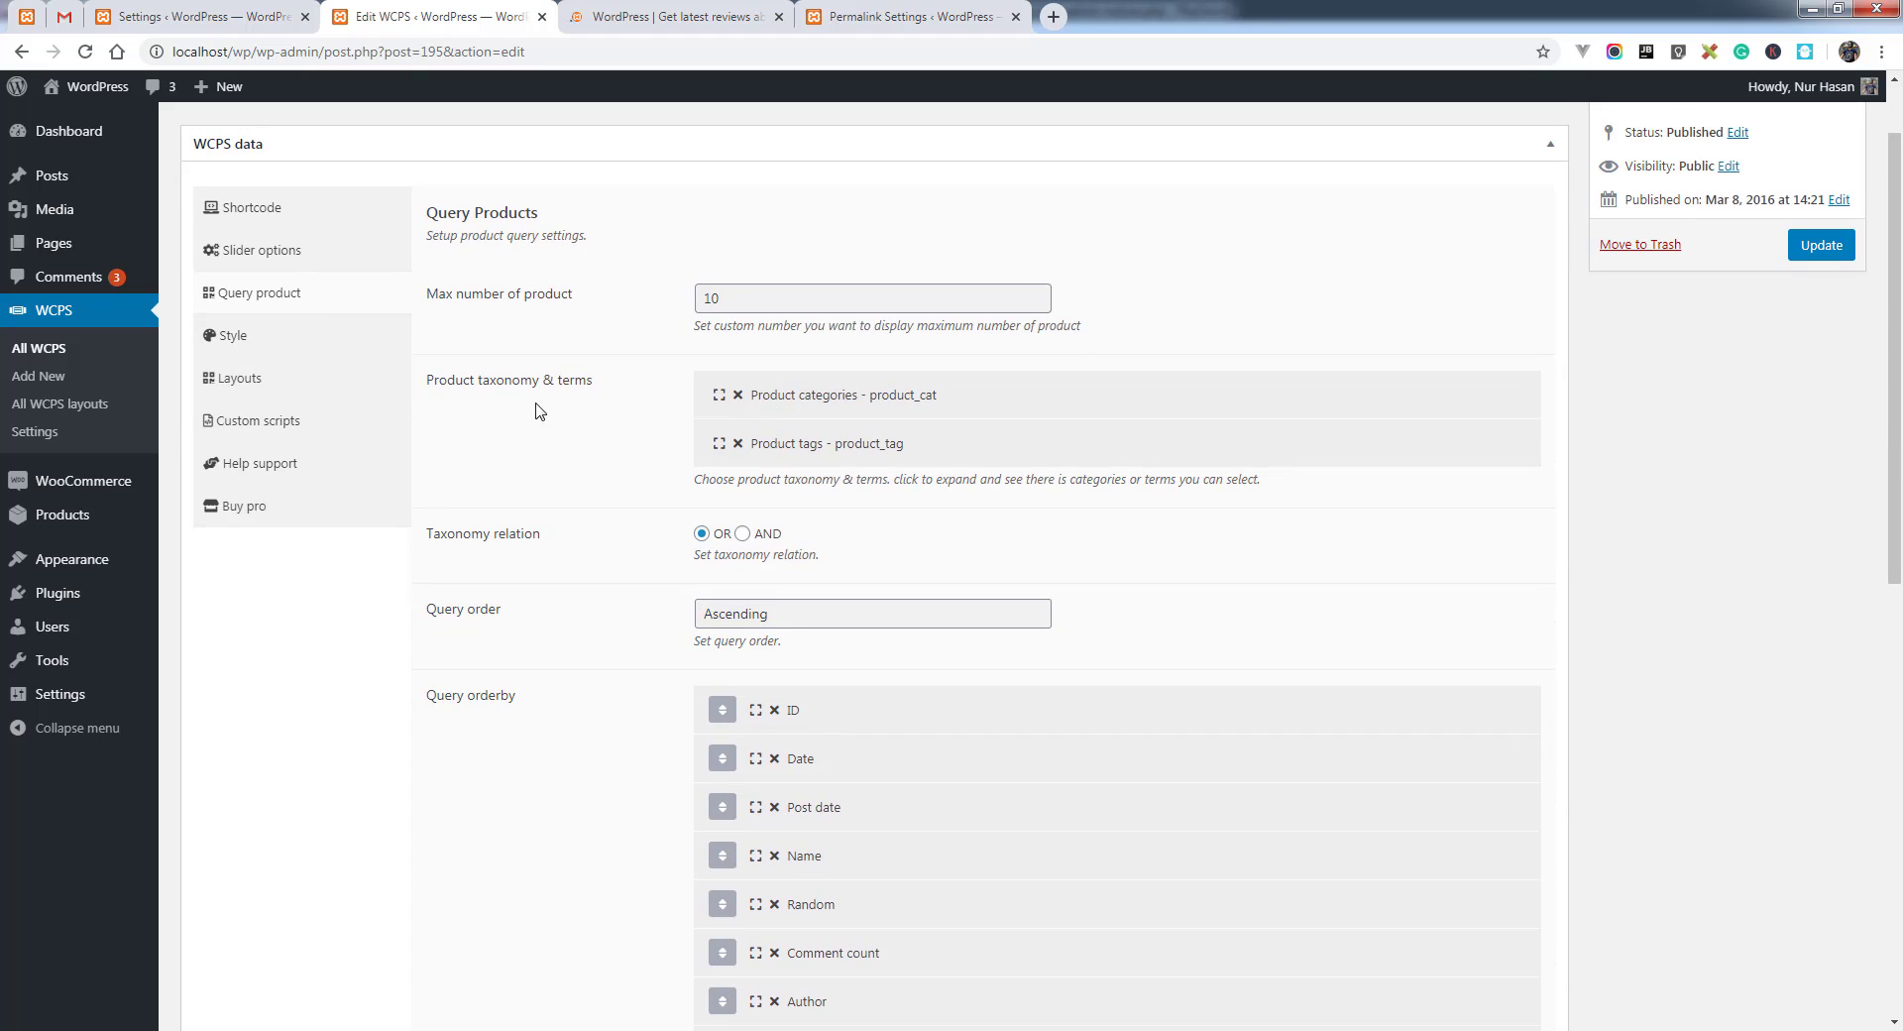
left_click(791, 397)
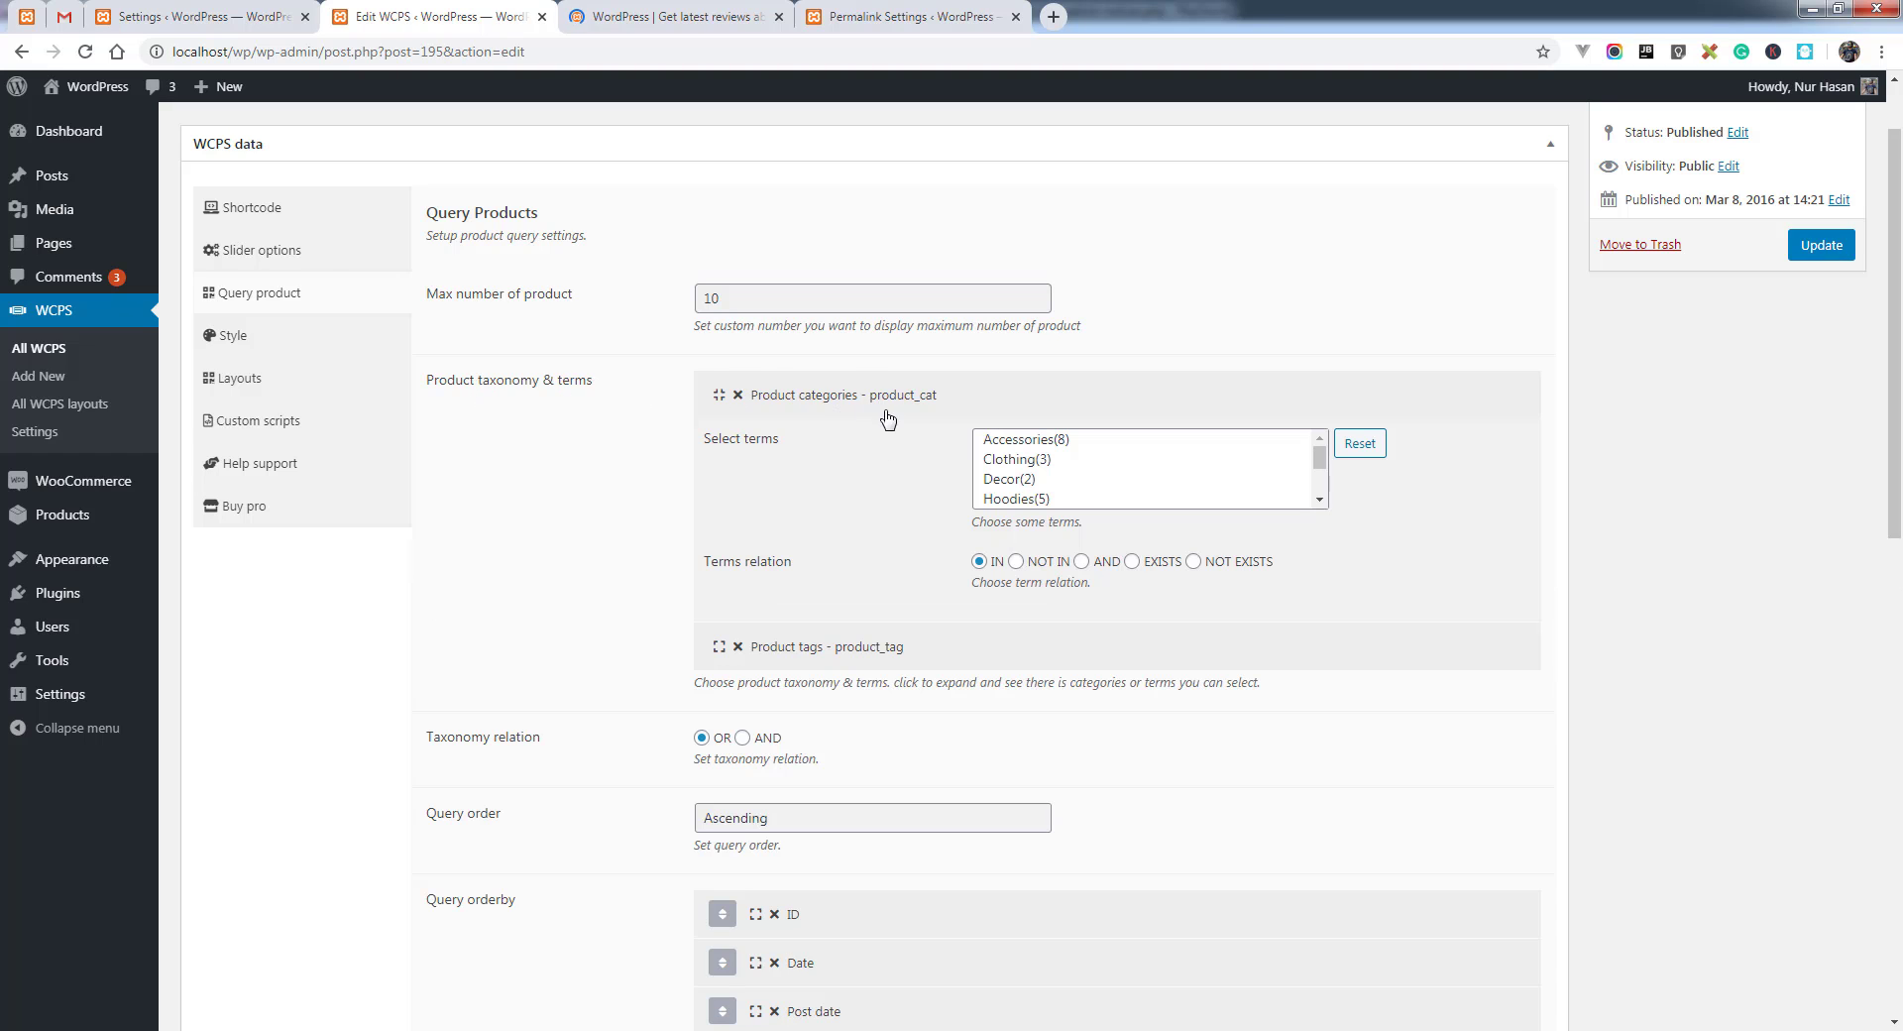
scroll(1088, 474, "down", 2)
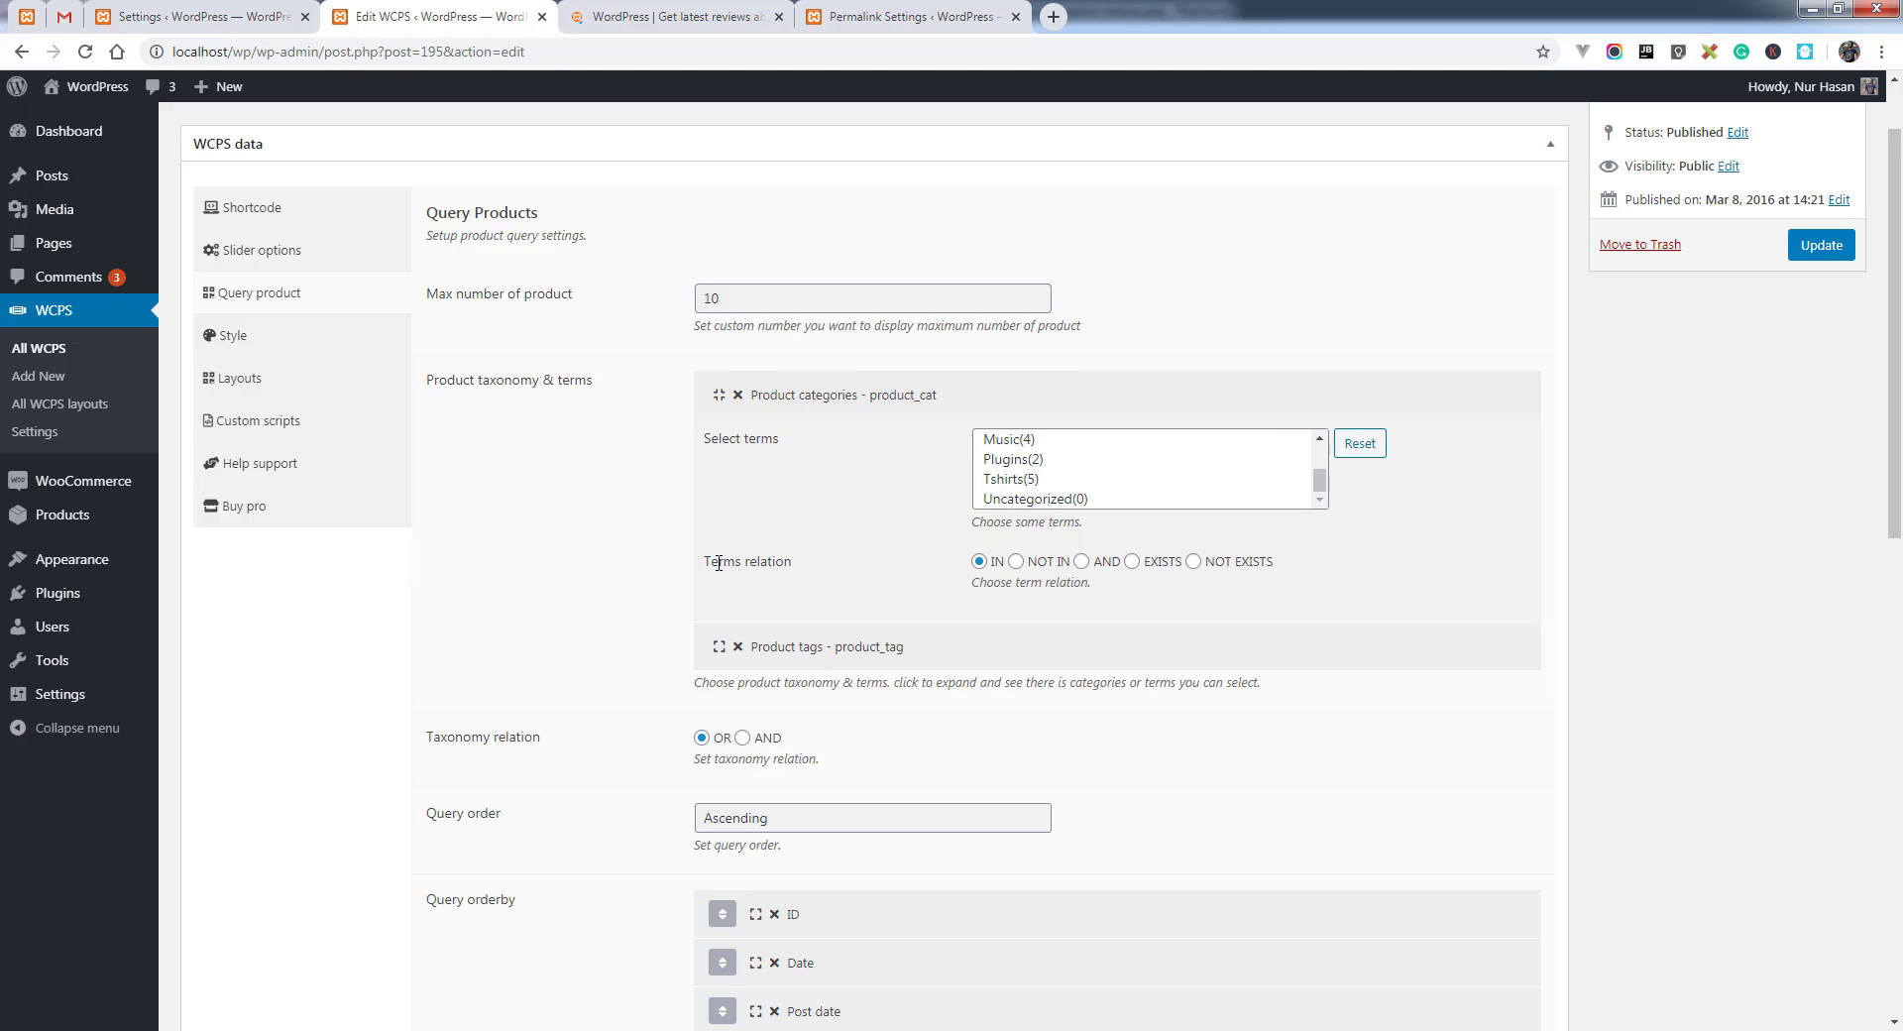
scroll(807, 547, "down", 1)
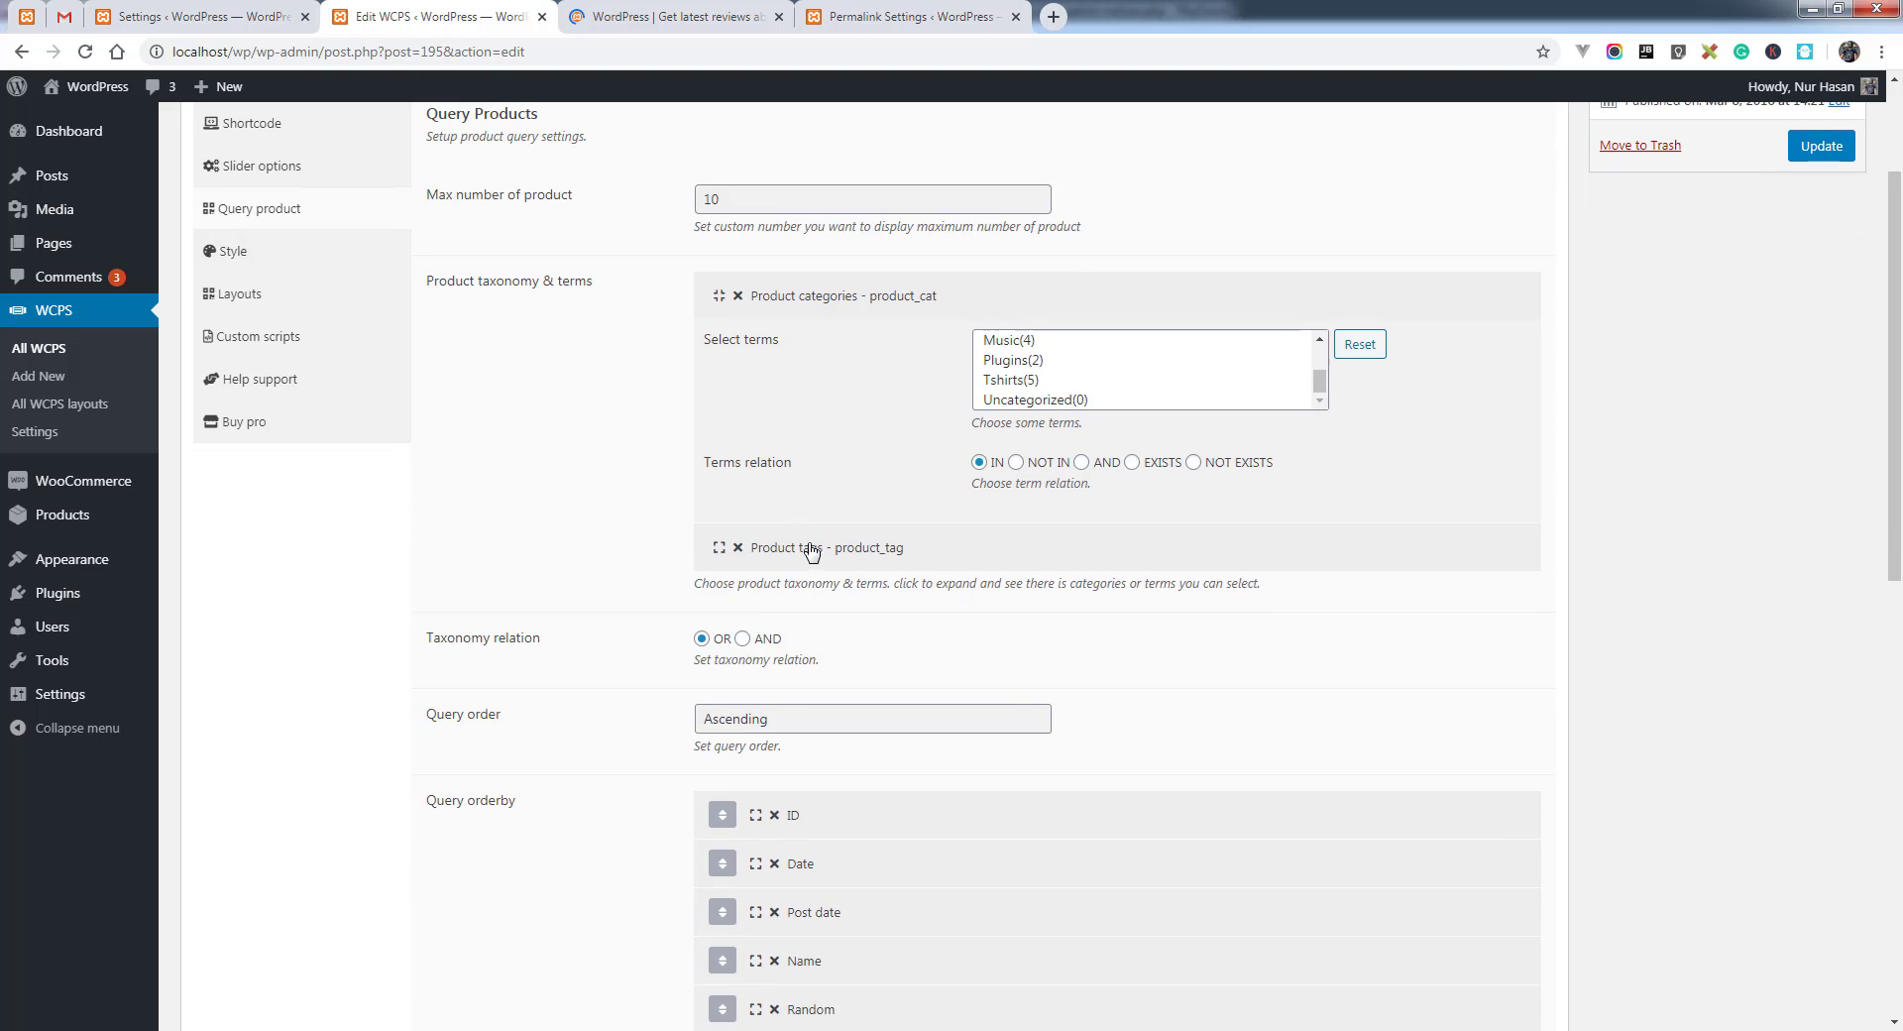
left_click(805, 548)
scroll(1081, 615, "down", 4)
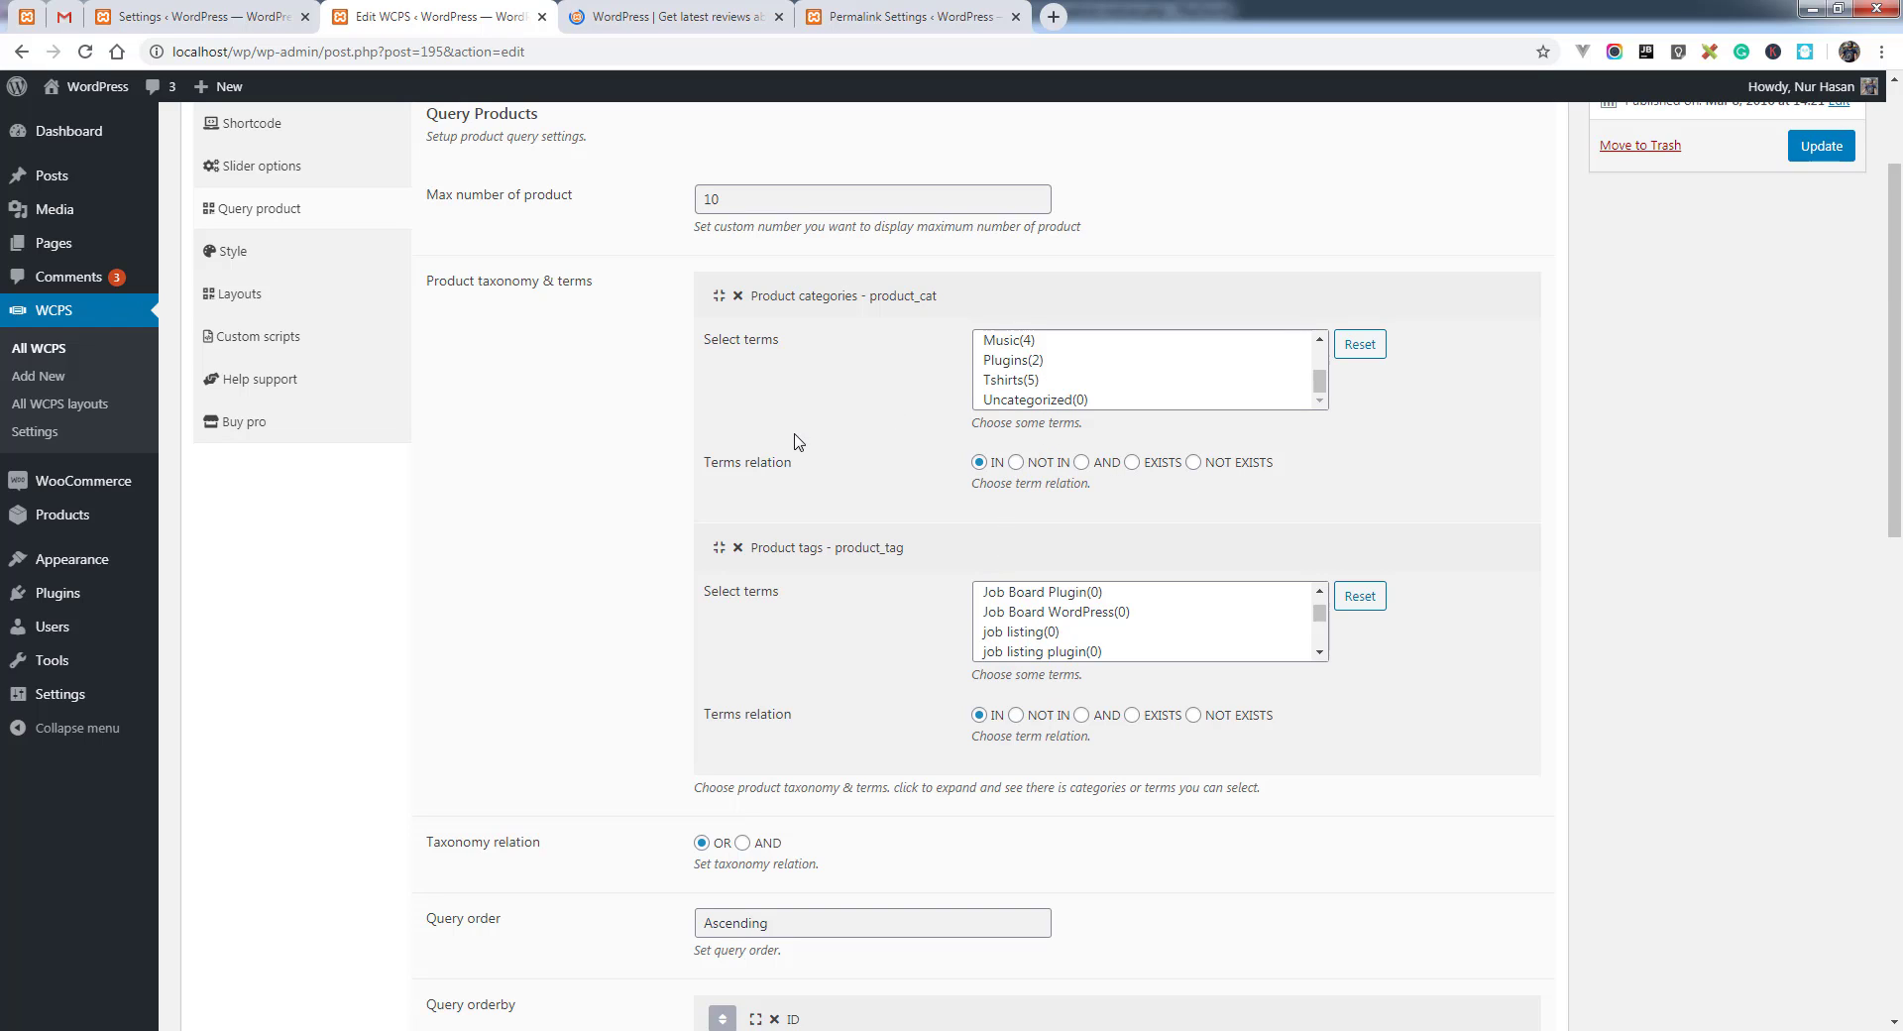
scroll(1021, 367, "up", 3)
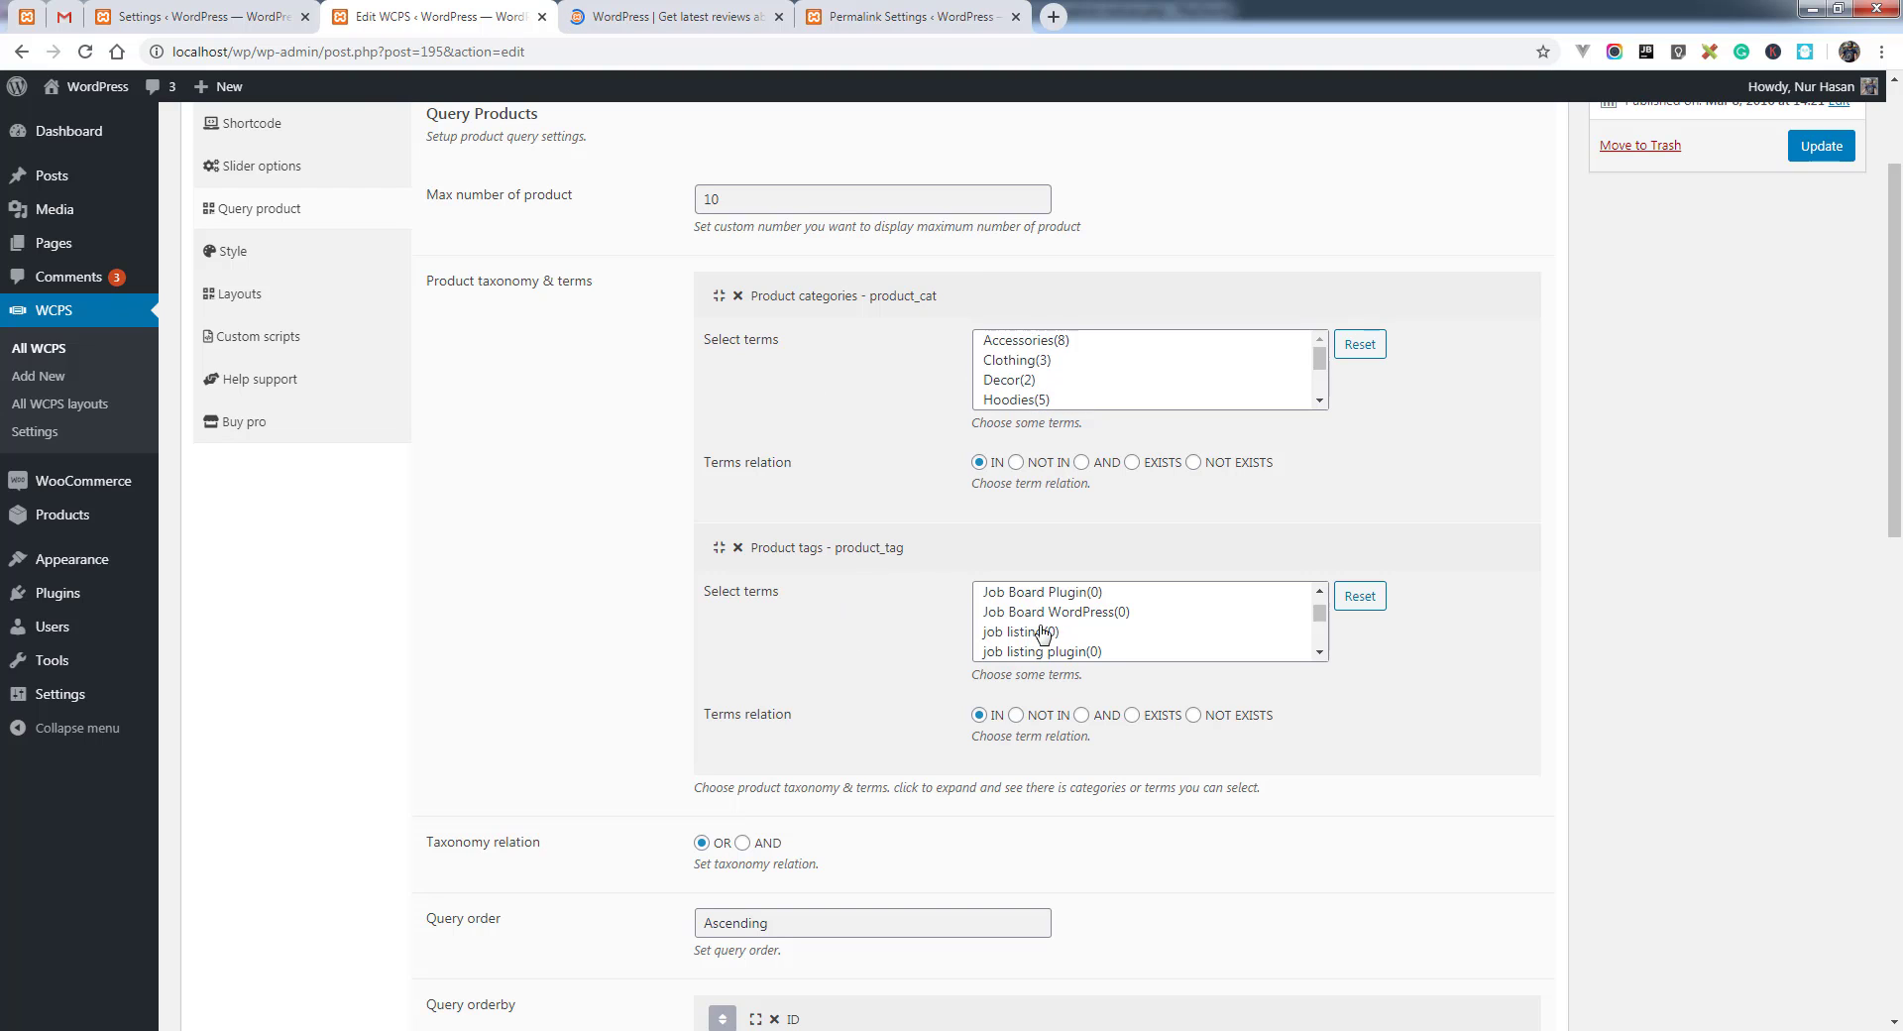
scroll(606, 563, "down", 6)
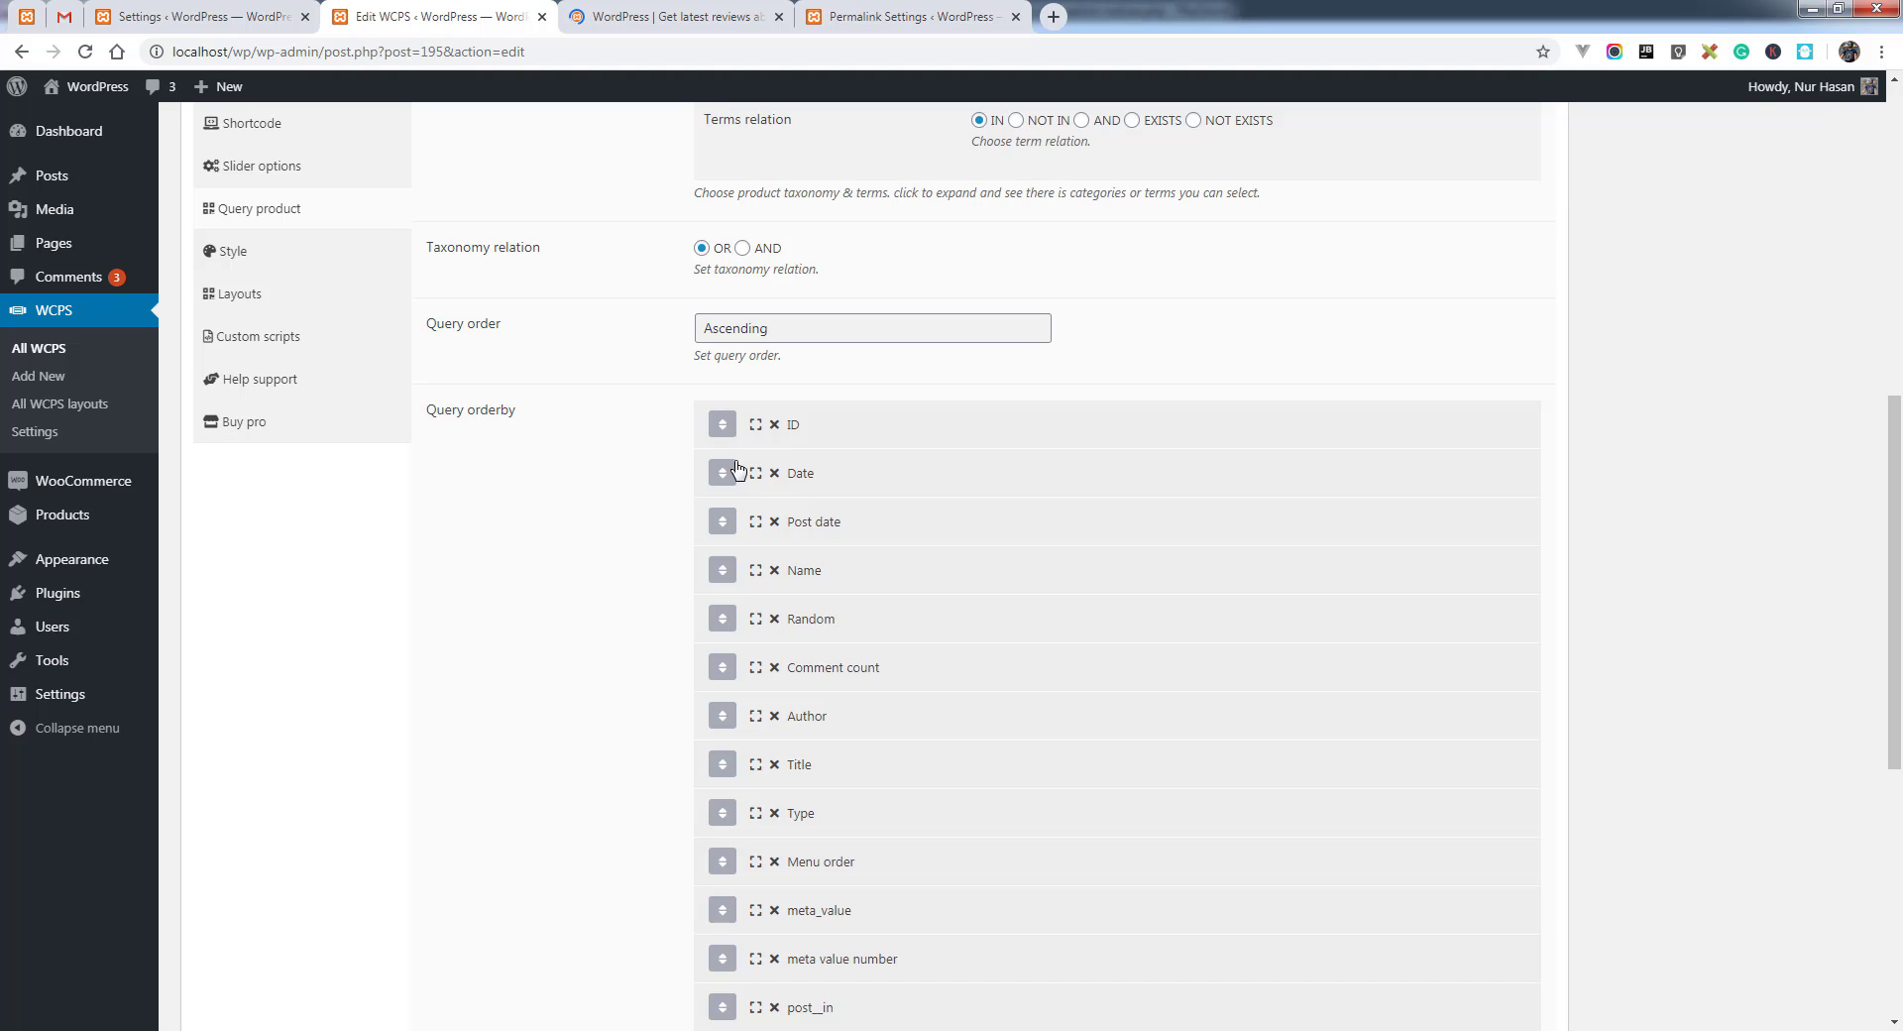
Leave Date's sort order at None and move Post date to the top of Query orderby
left_click(811, 475)
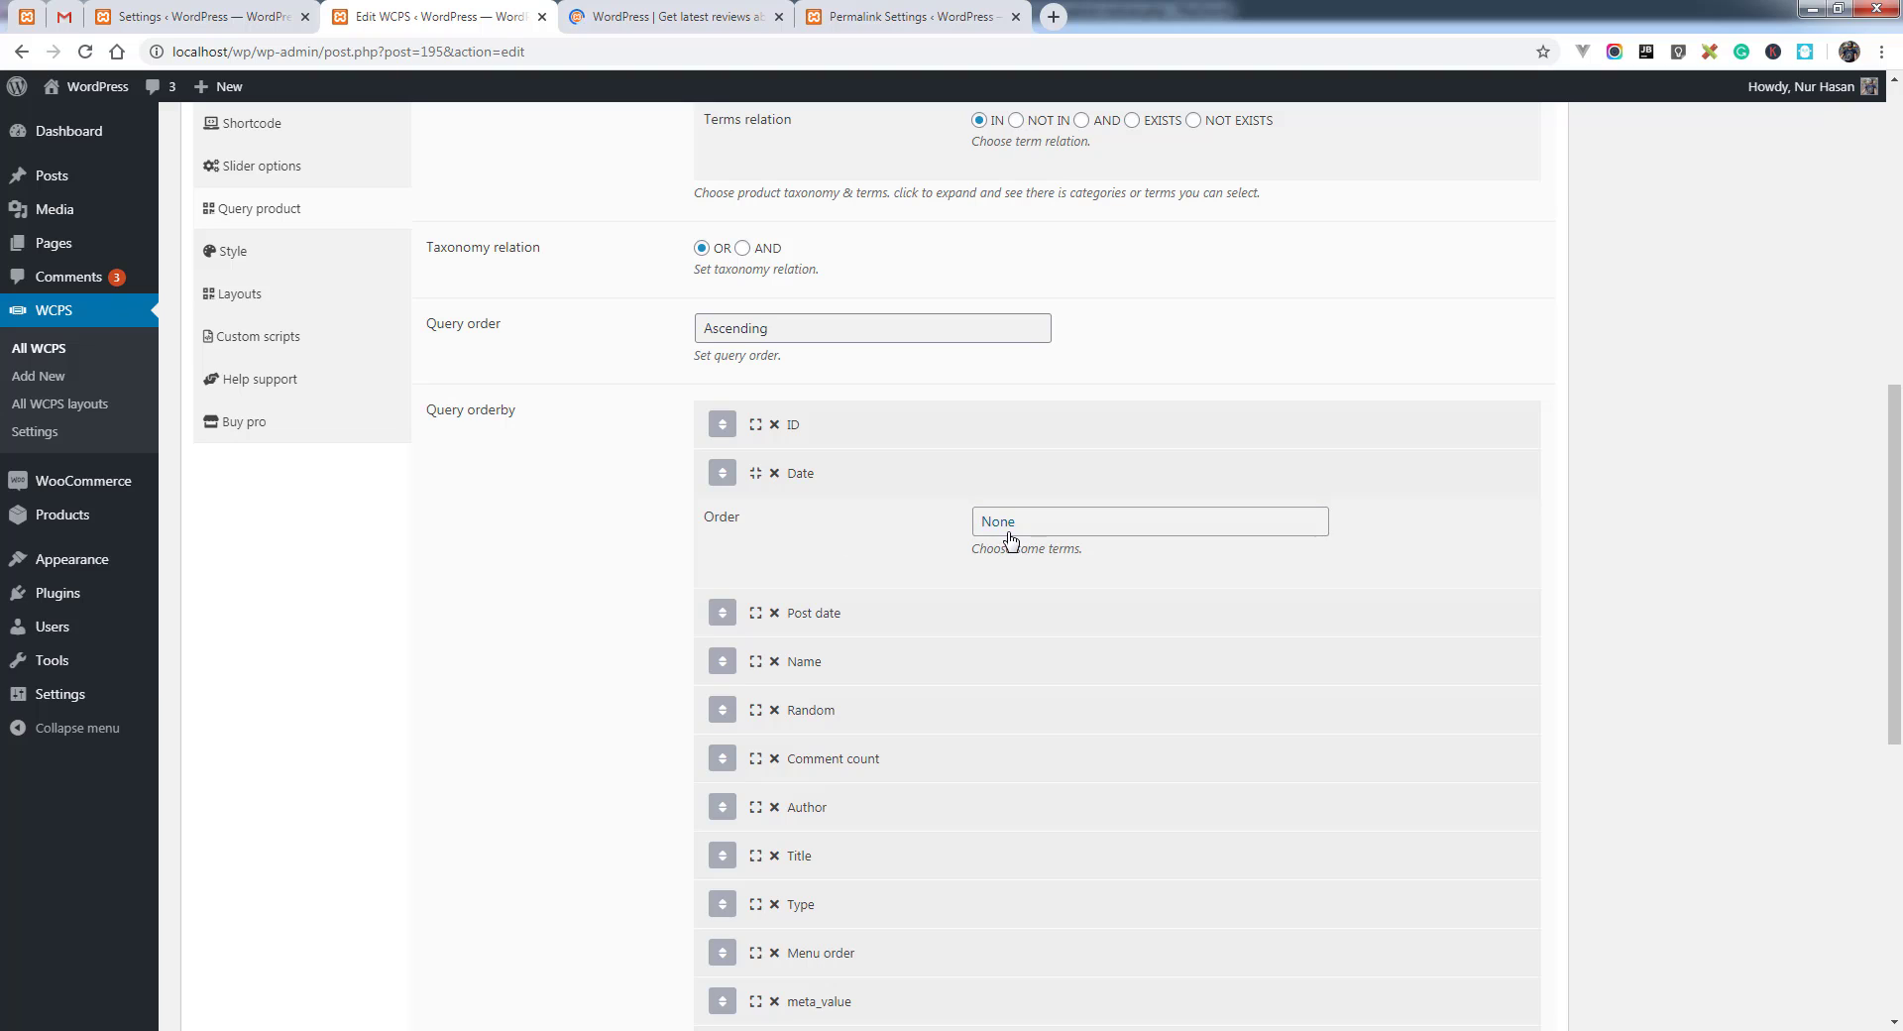
left_click(1011, 534)
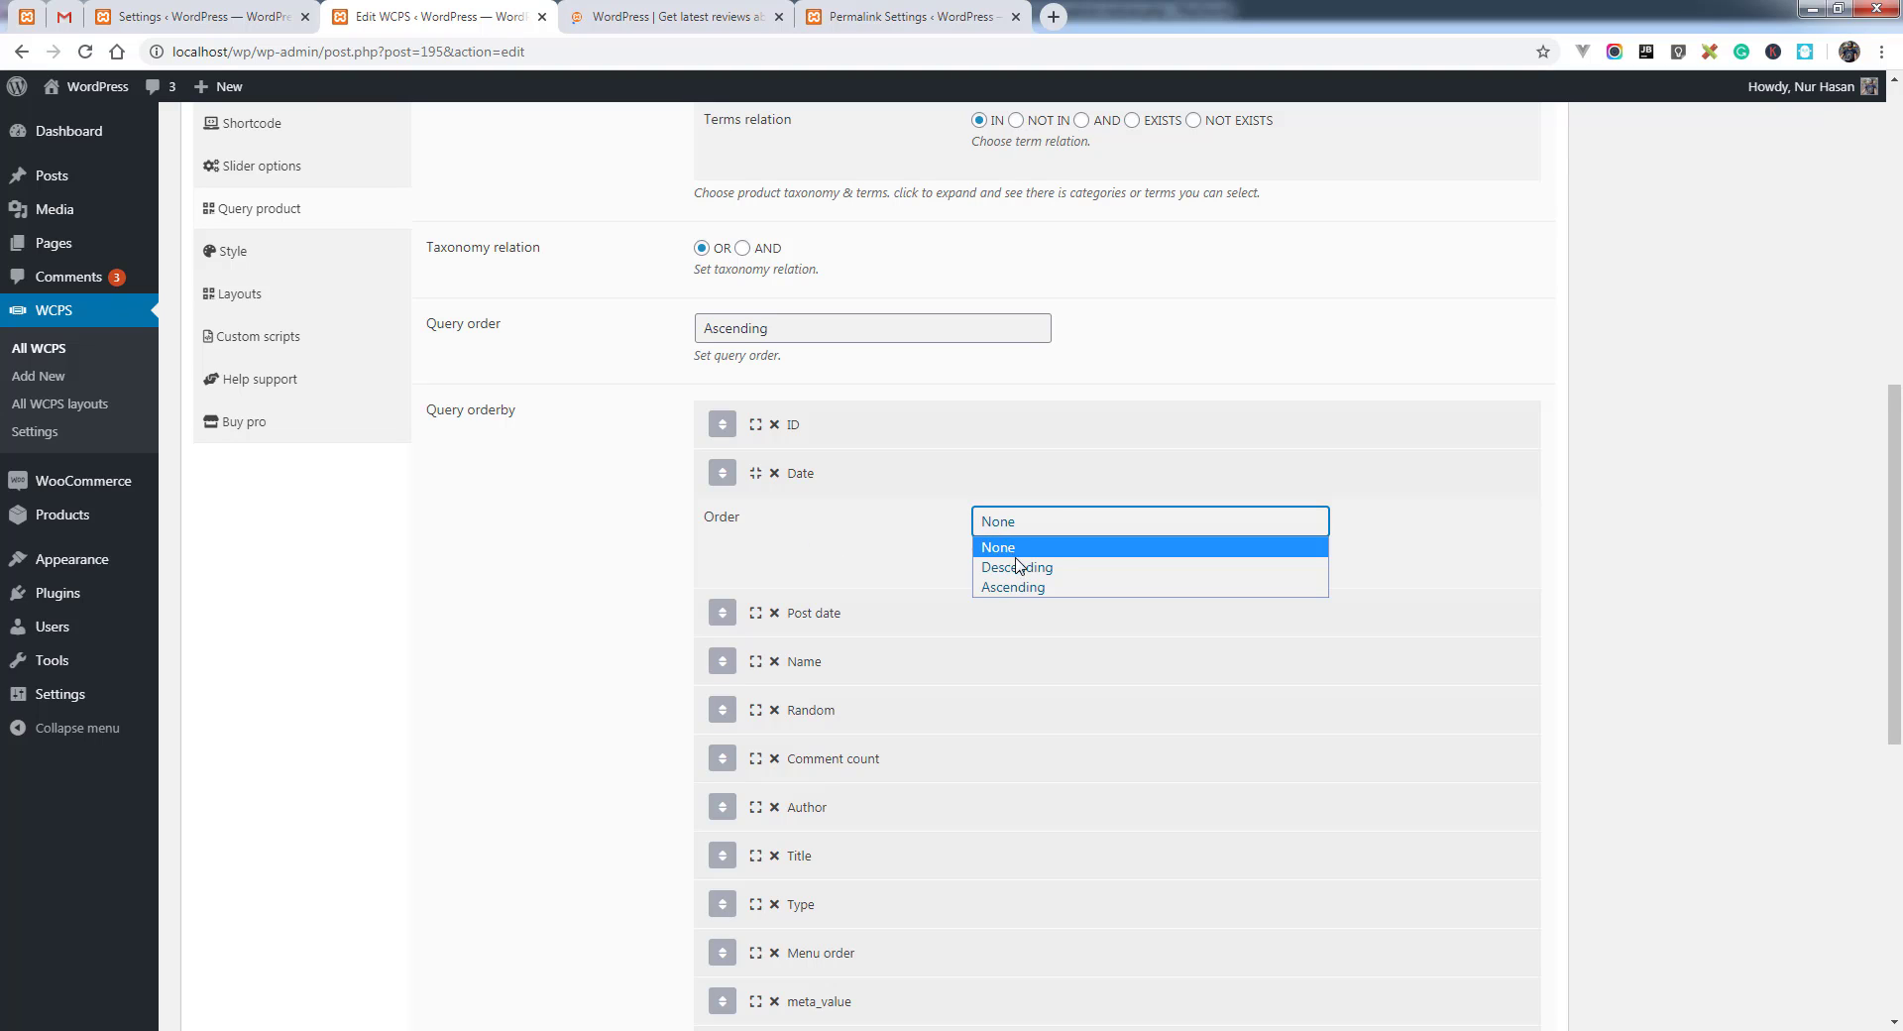
left_click(856, 543)
left_click(800, 480)
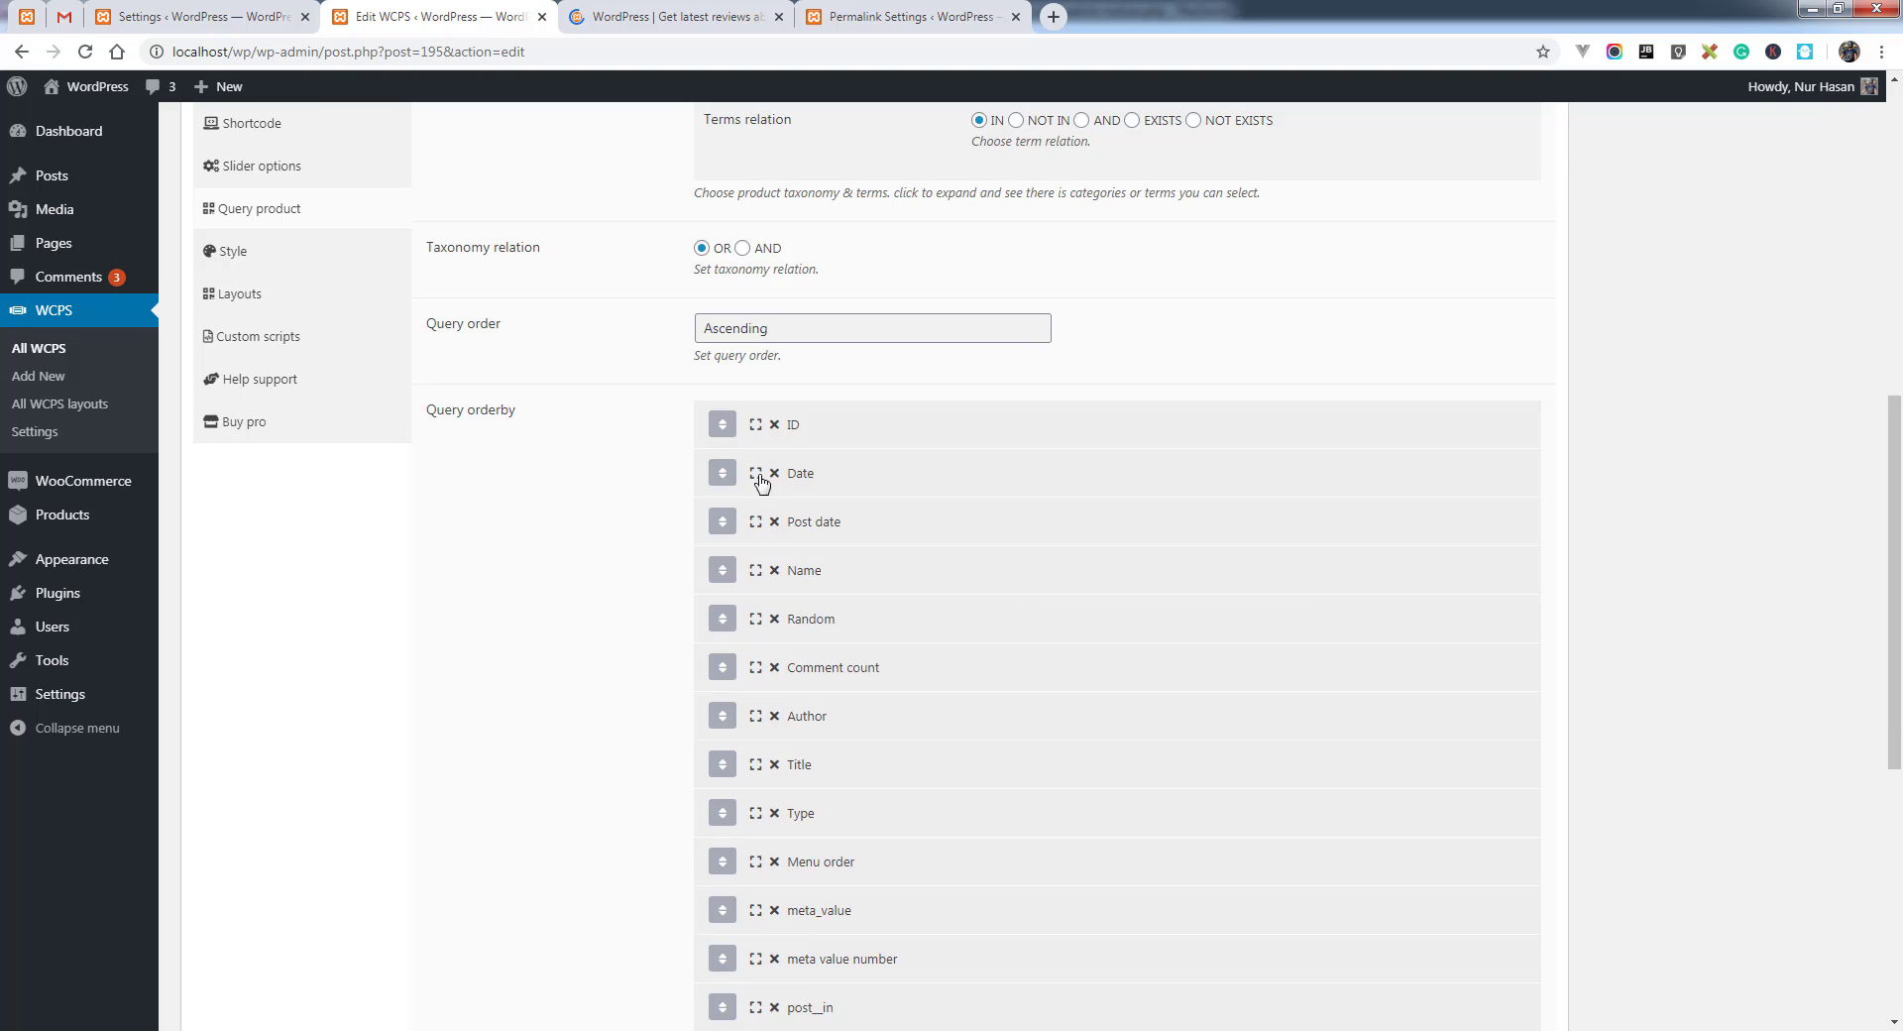
left_click_drag(725, 514, 724, 426)
scroll(582, 567, "down", 6)
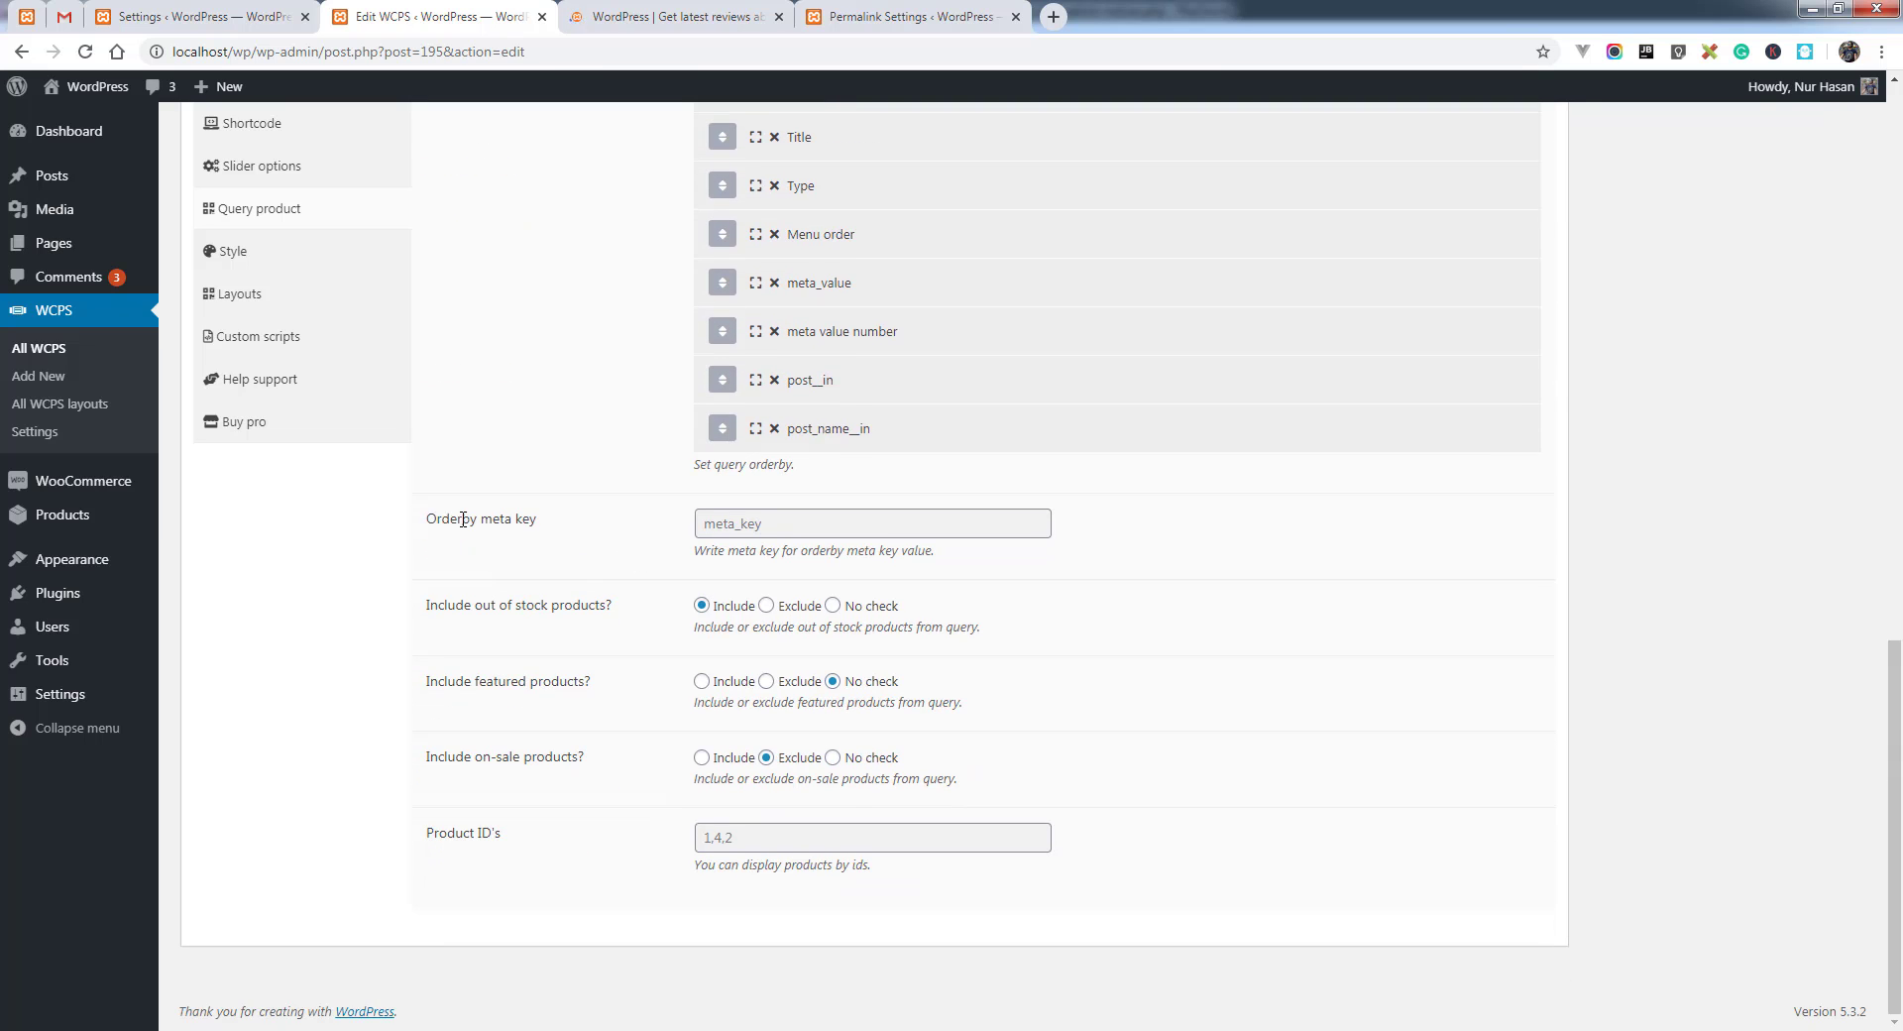
left_click(737, 522)
left_click(570, 543)
Review the Style tab's ribbon width 90px and height 24px, keeping ribbon position None
scroll(606, 788, "up", 9)
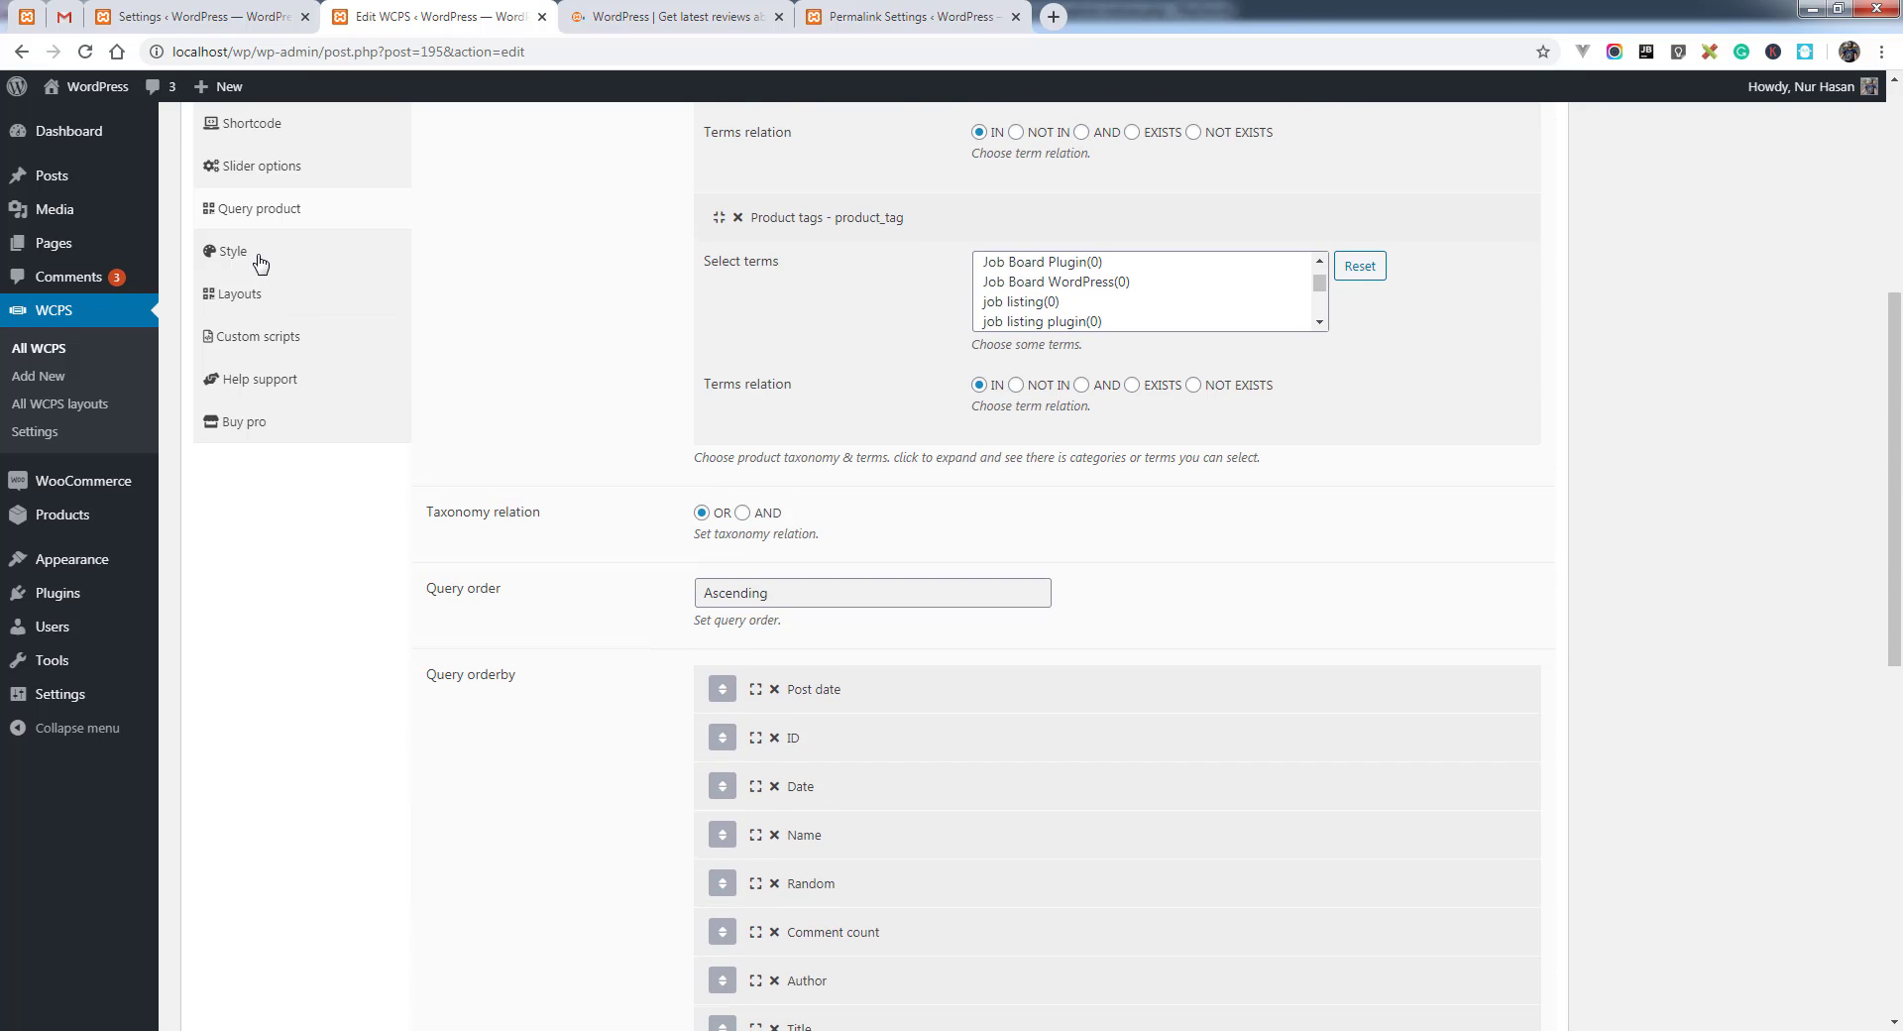
left_click(260, 261)
scroll(644, 406, "up", 5)
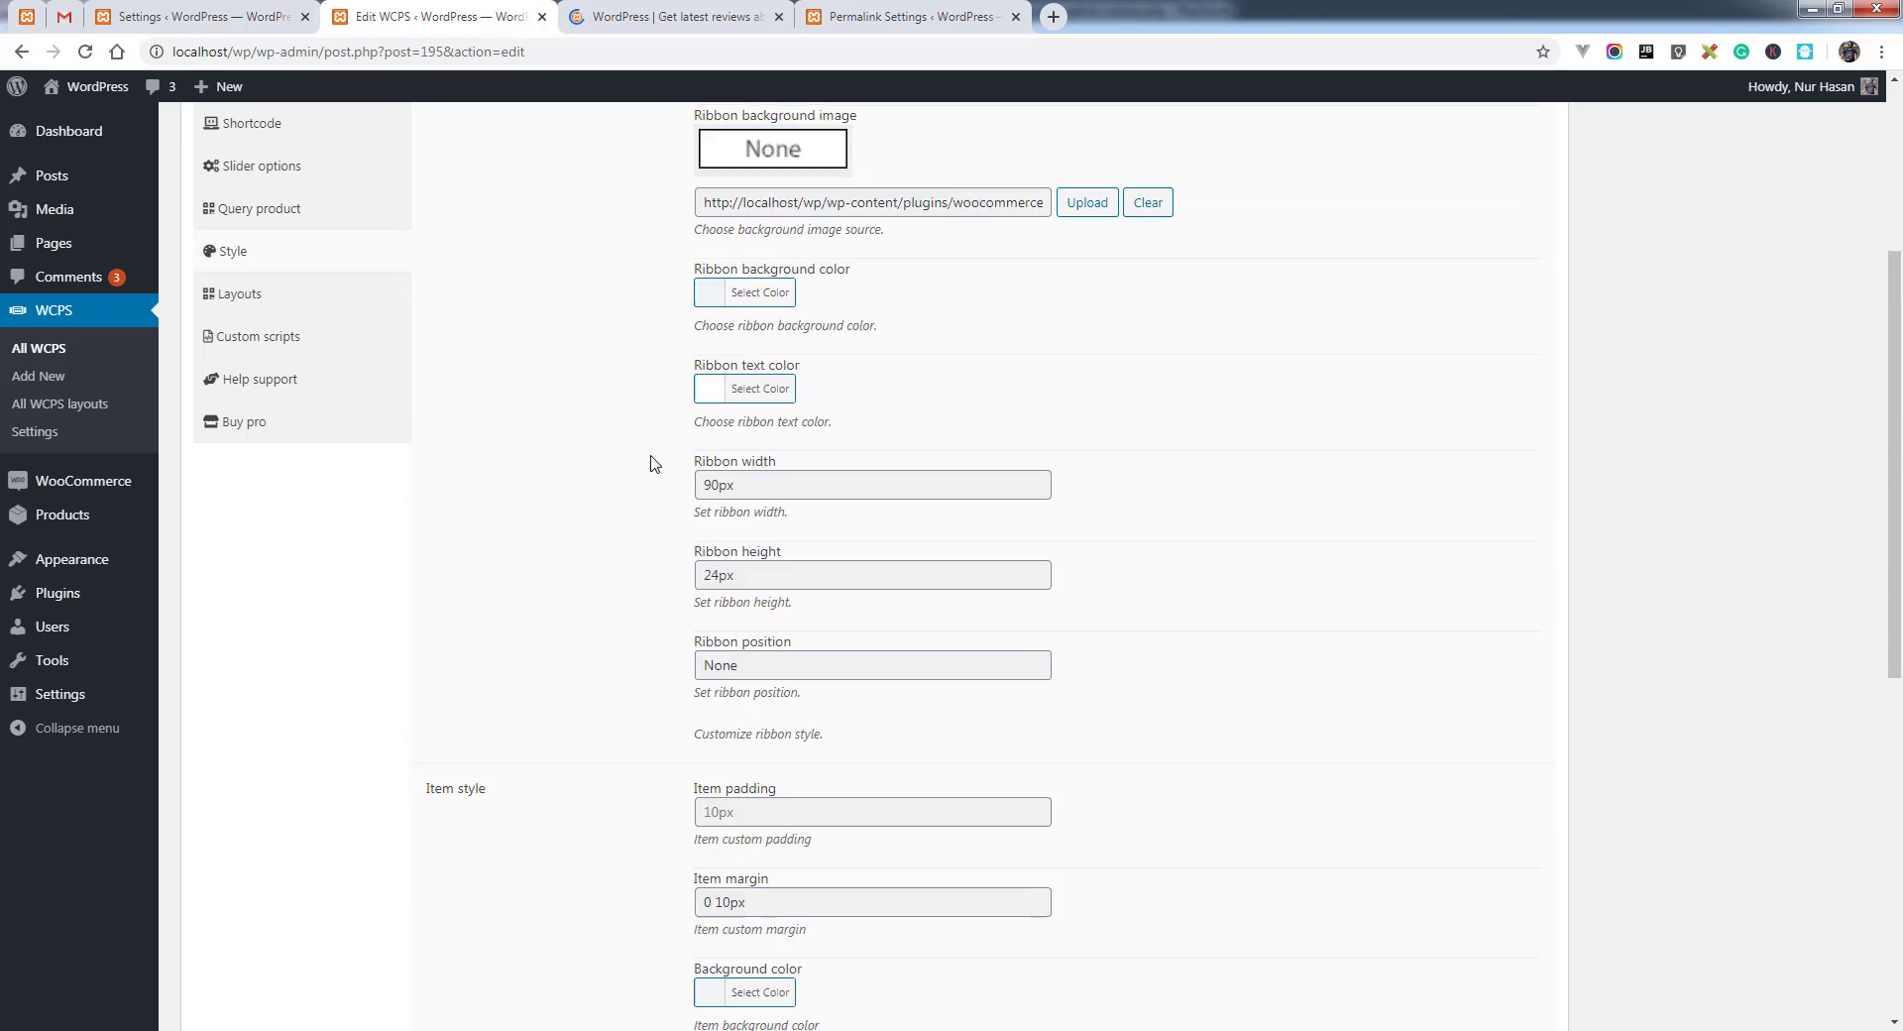
scroll(513, 423, "down", 2)
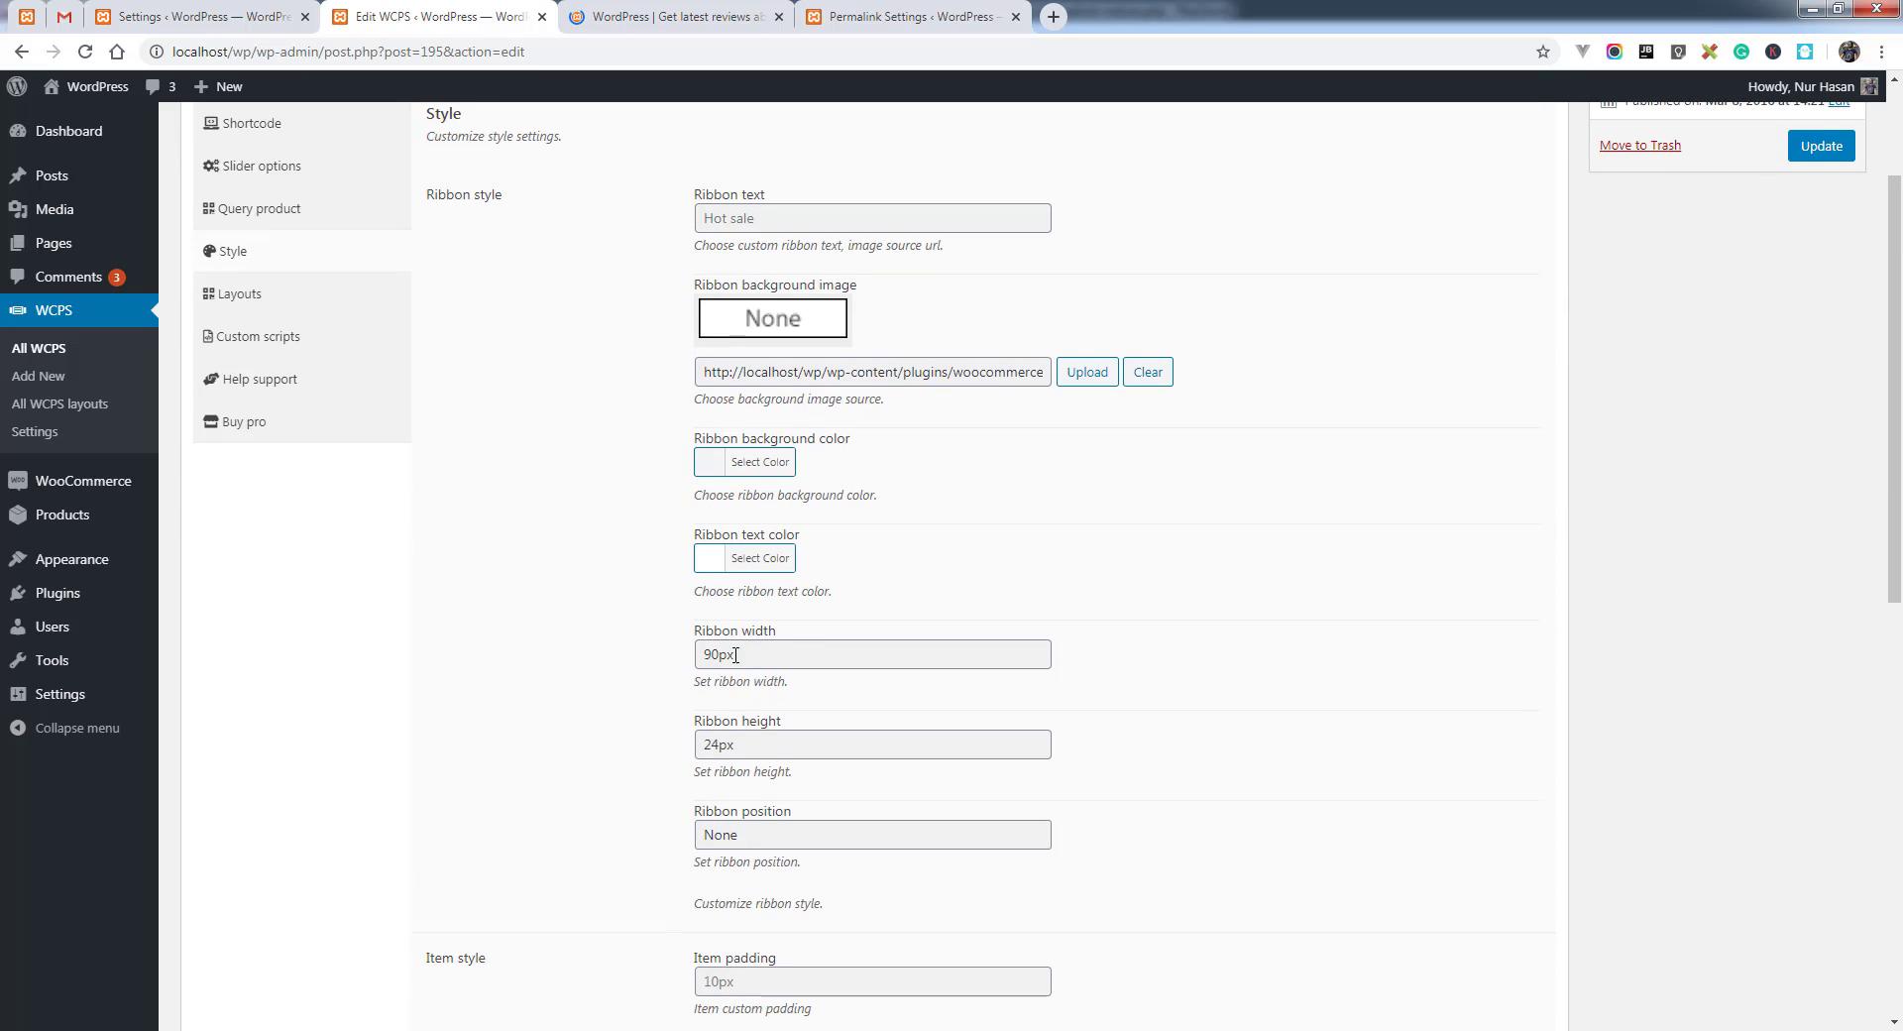
left_click(697, 652)
key("Tab")
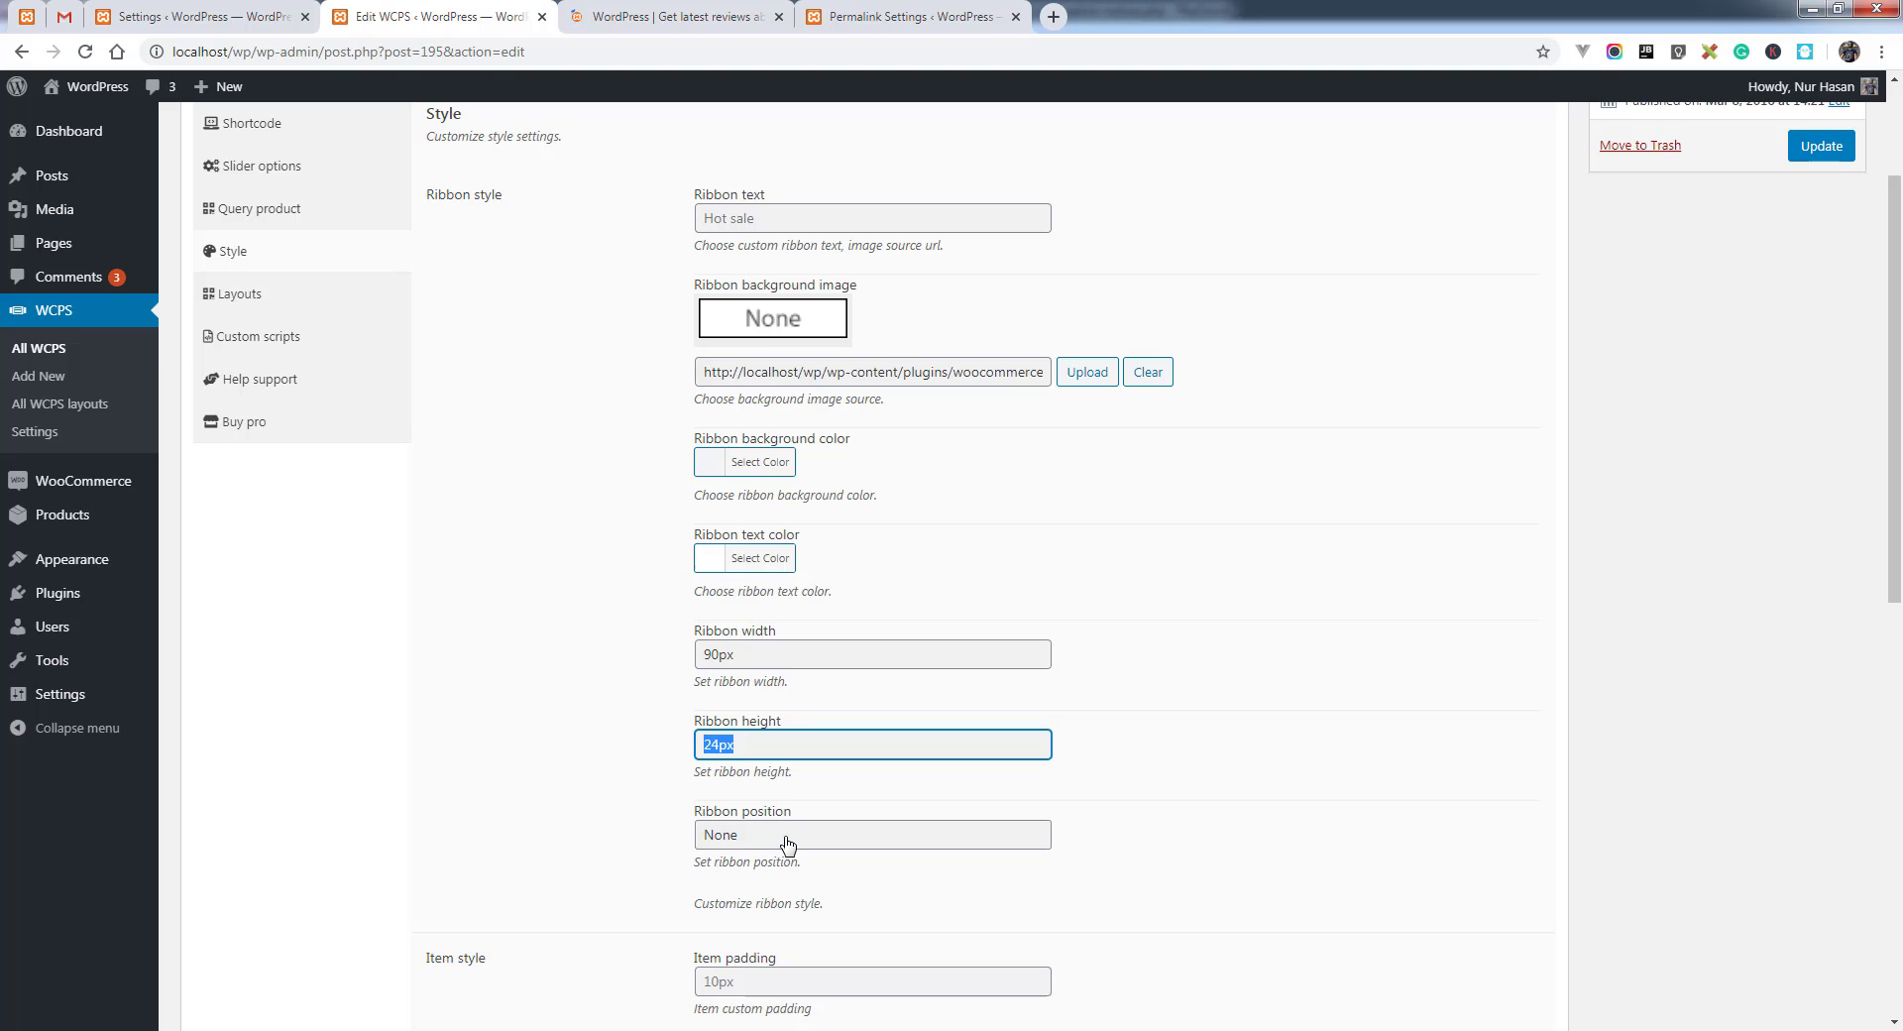
left_click(788, 844)
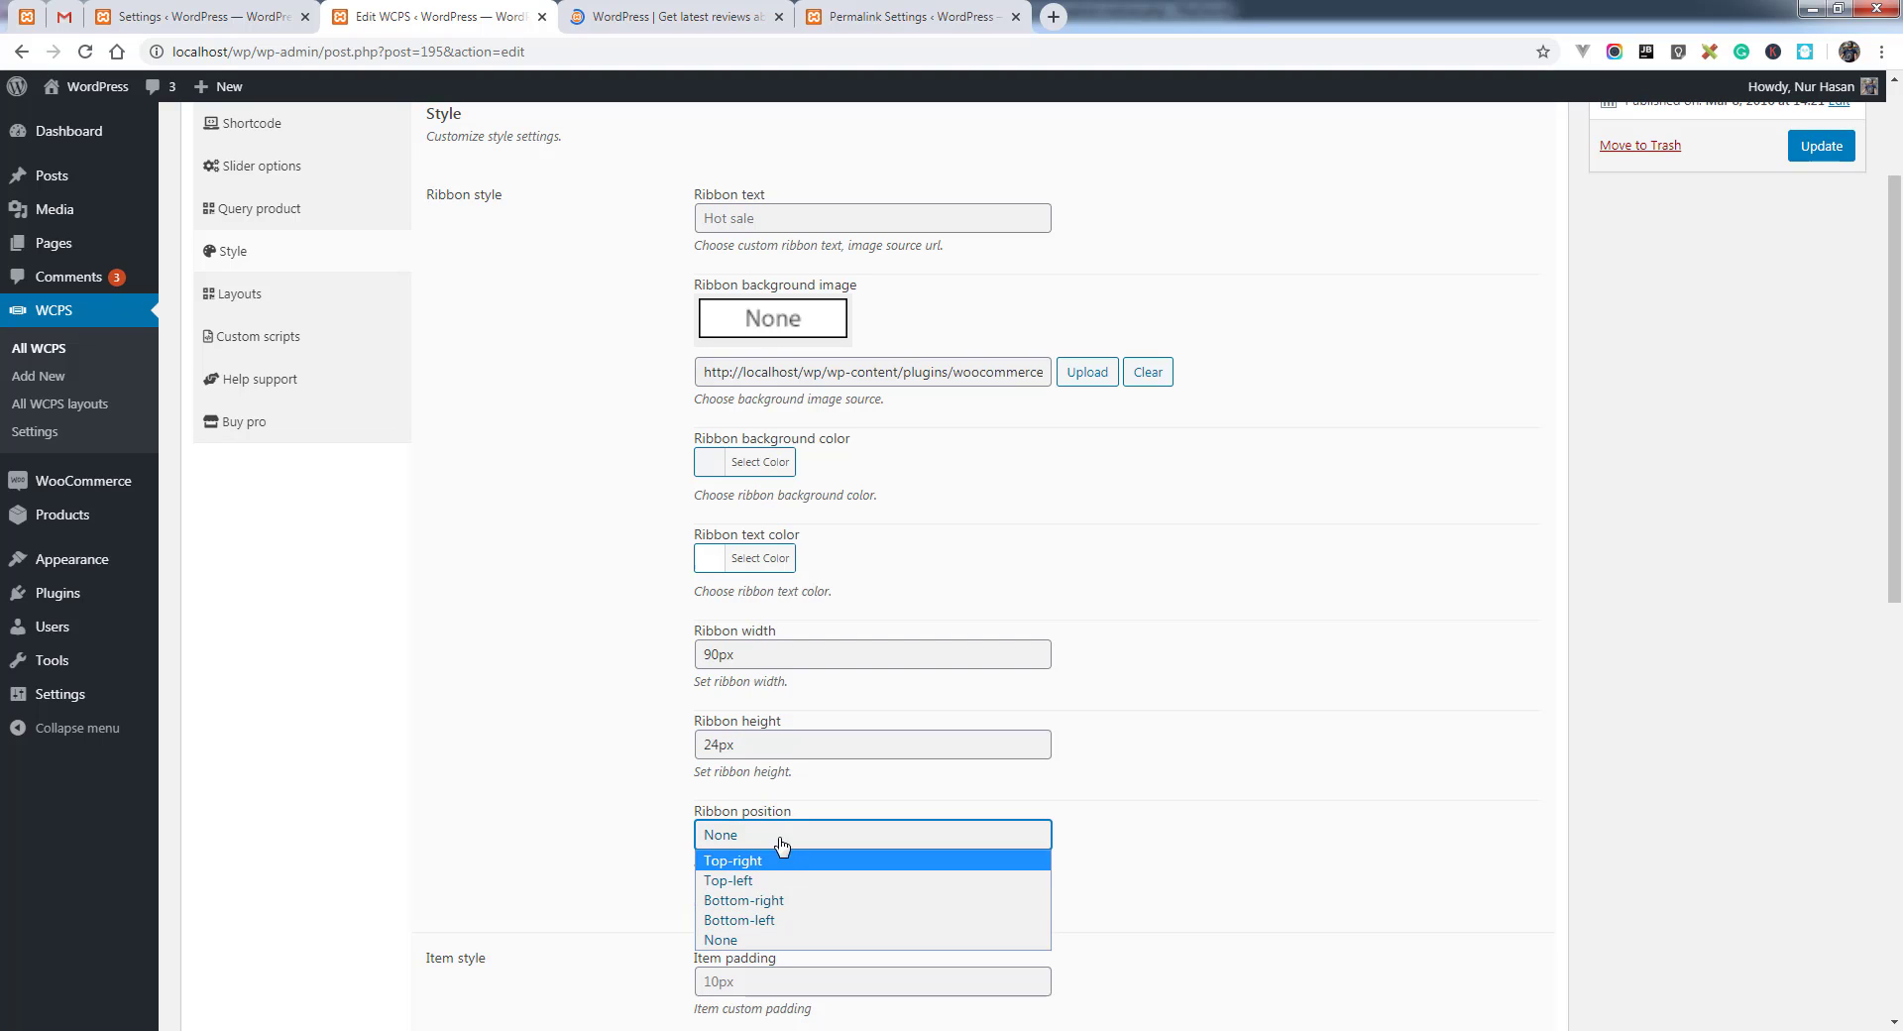
left_click(751, 671)
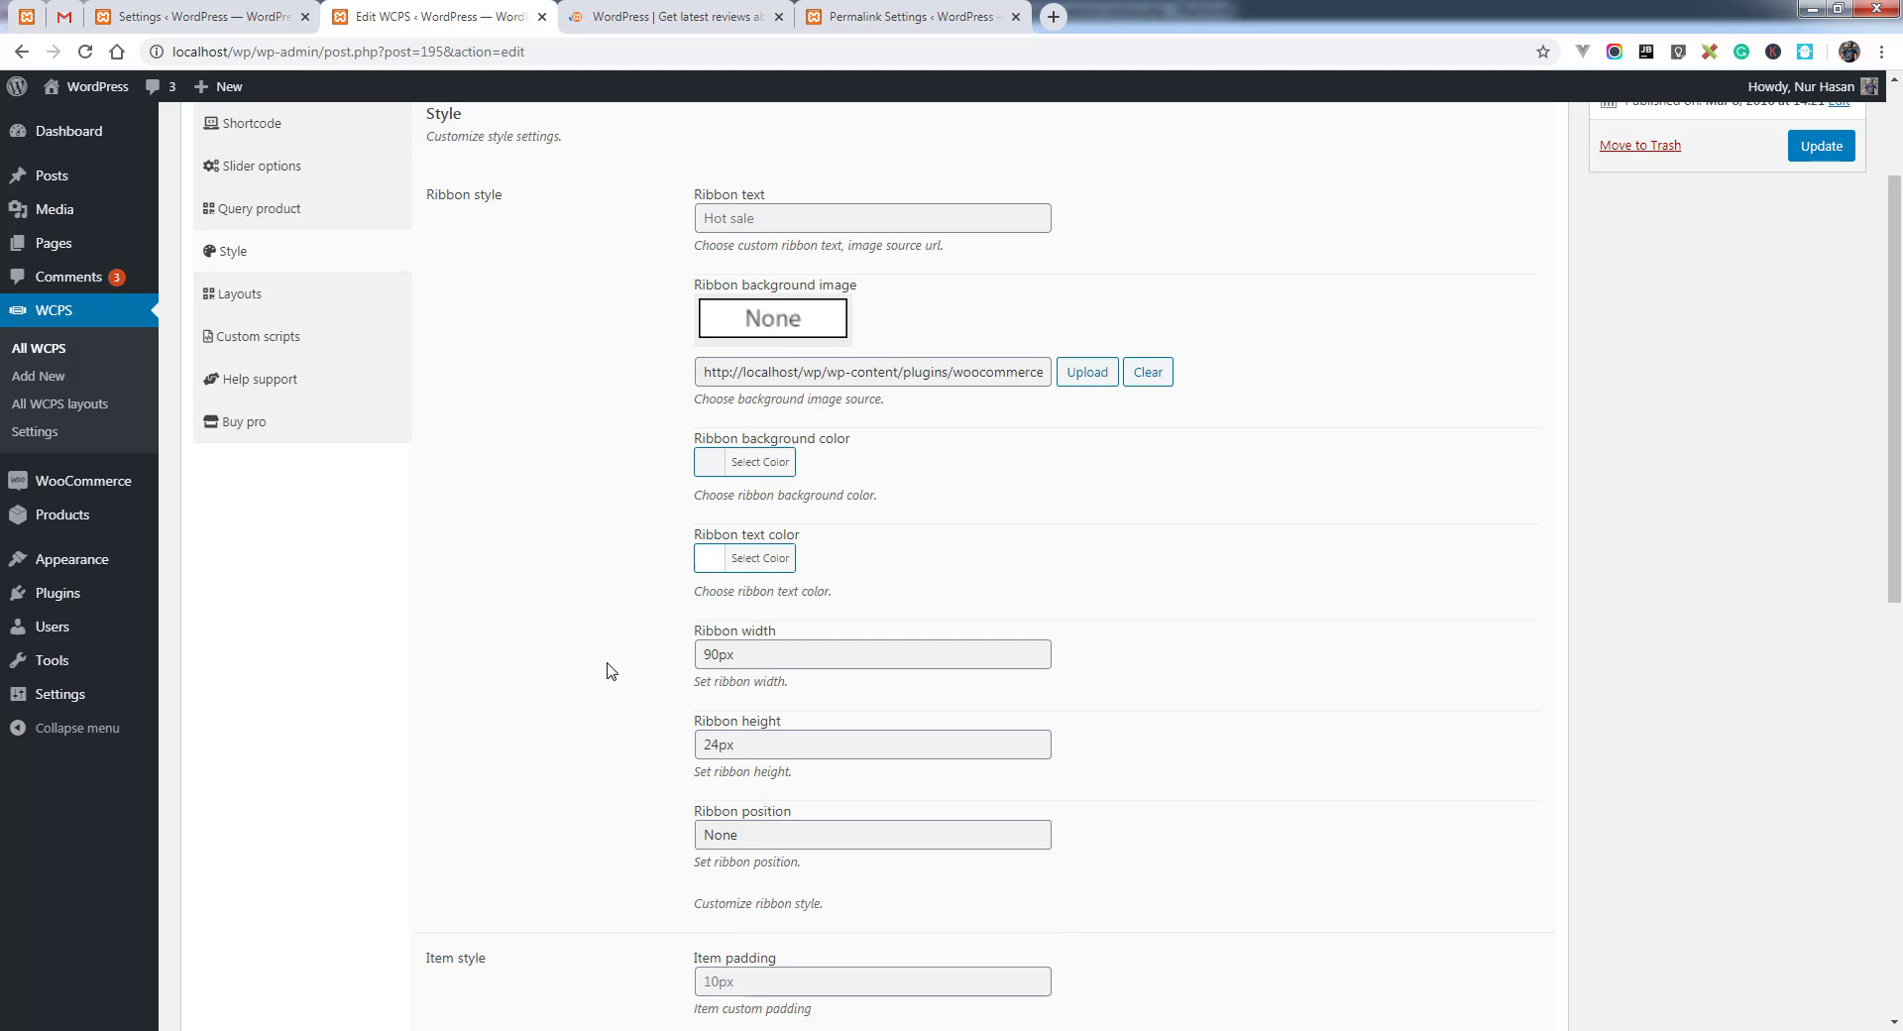
Inspect the ribbon background image address and ribbon text fields without changing them
scroll(609, 668, "up", 1)
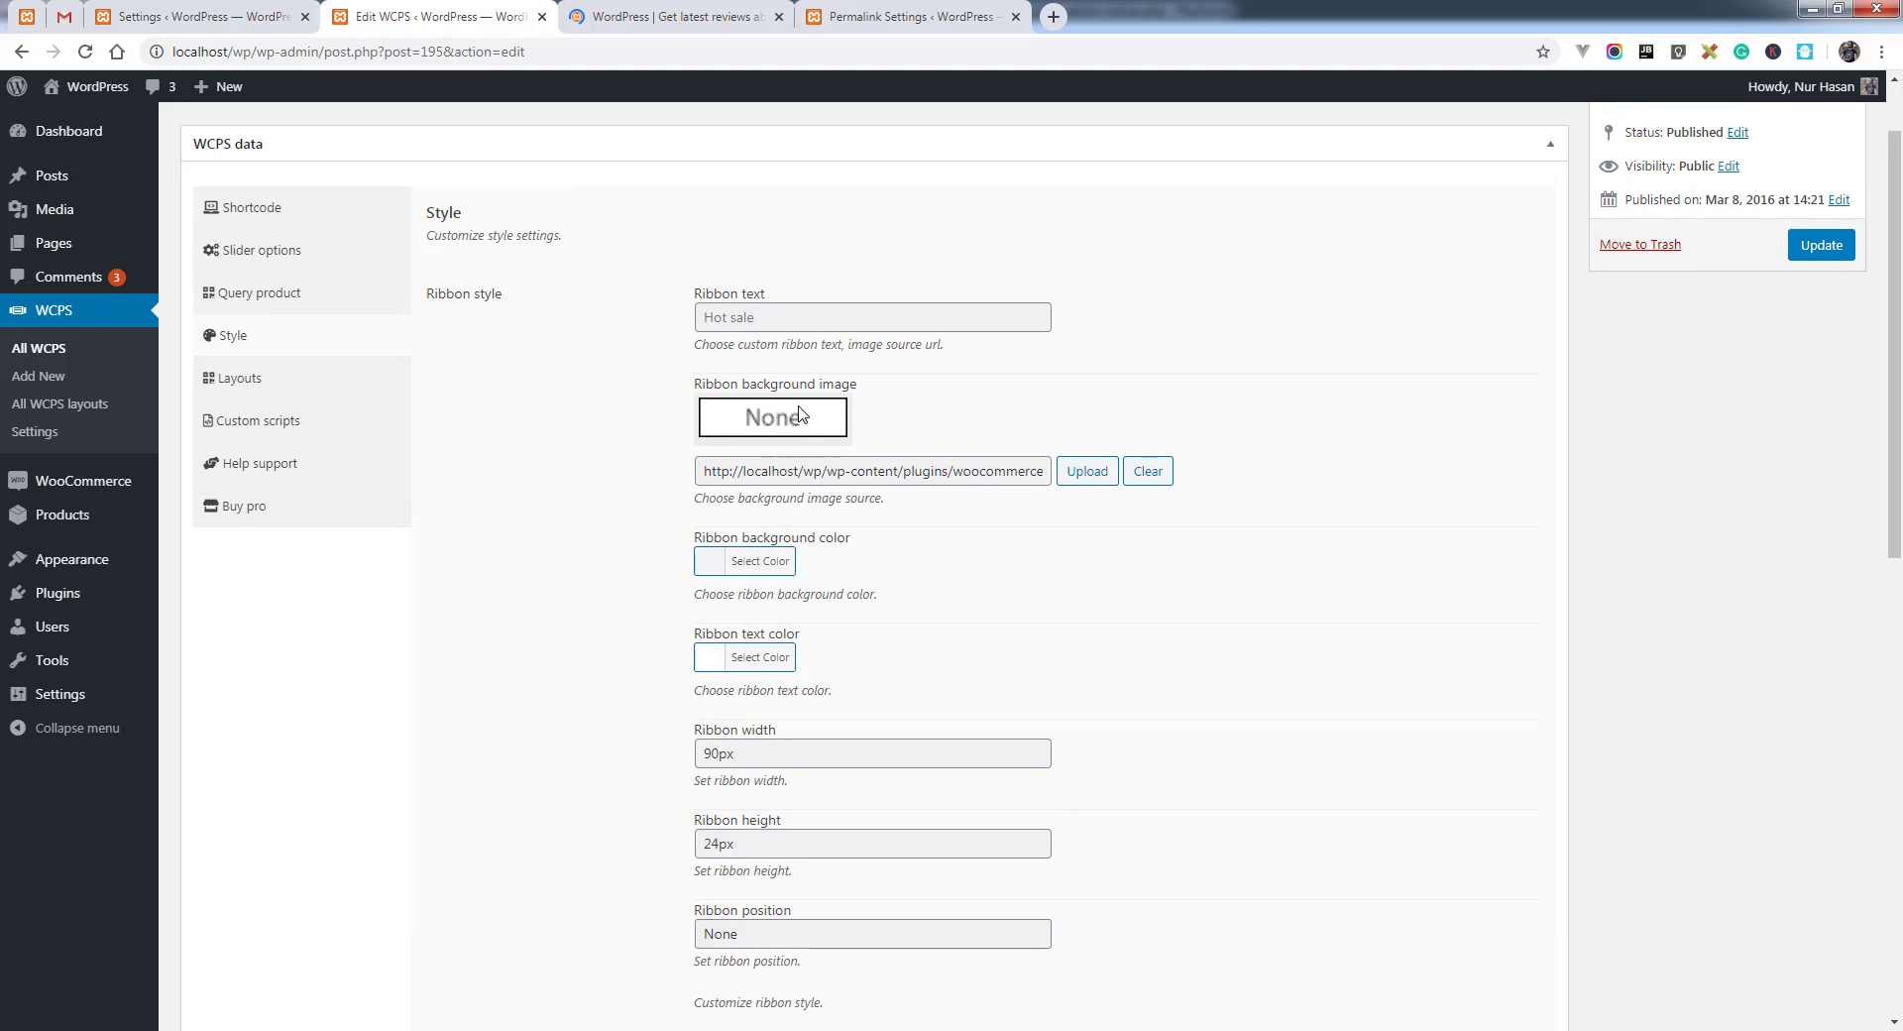
left_click(886, 473)
triple_click(970, 470)
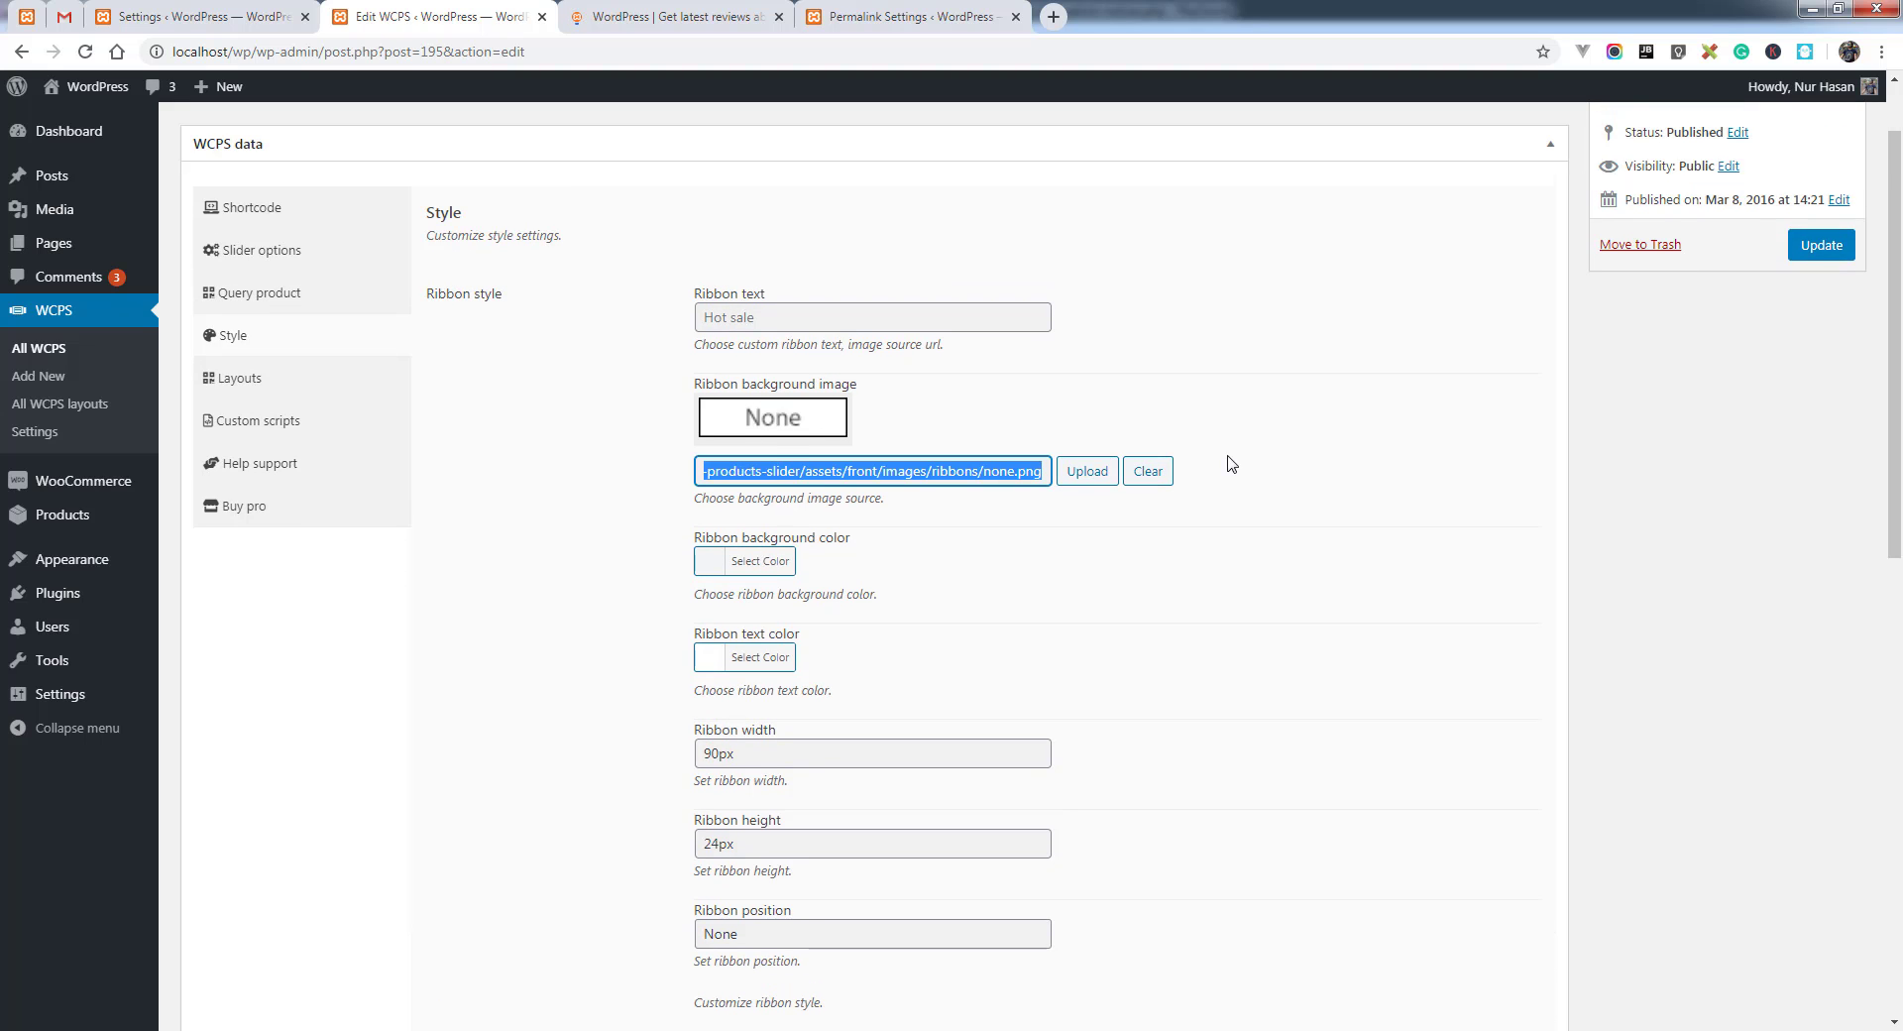
left_click(731, 325)
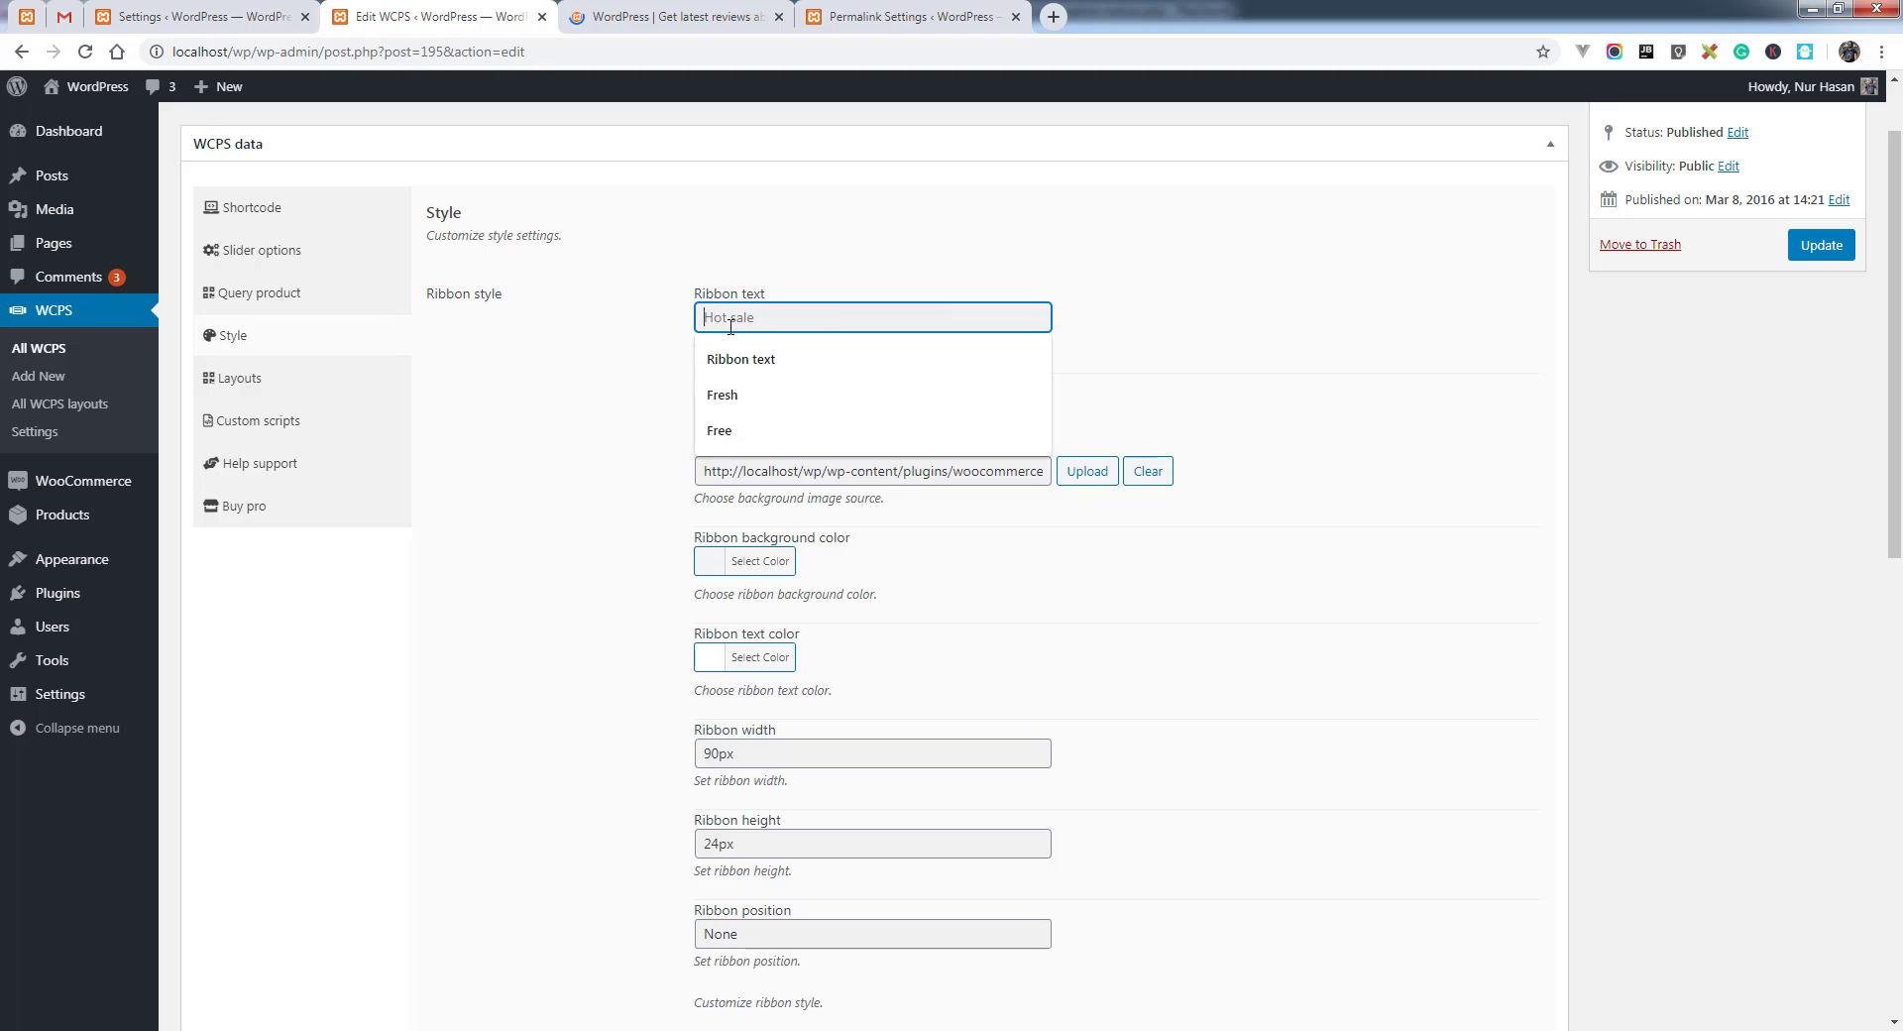
left_click(598, 345)
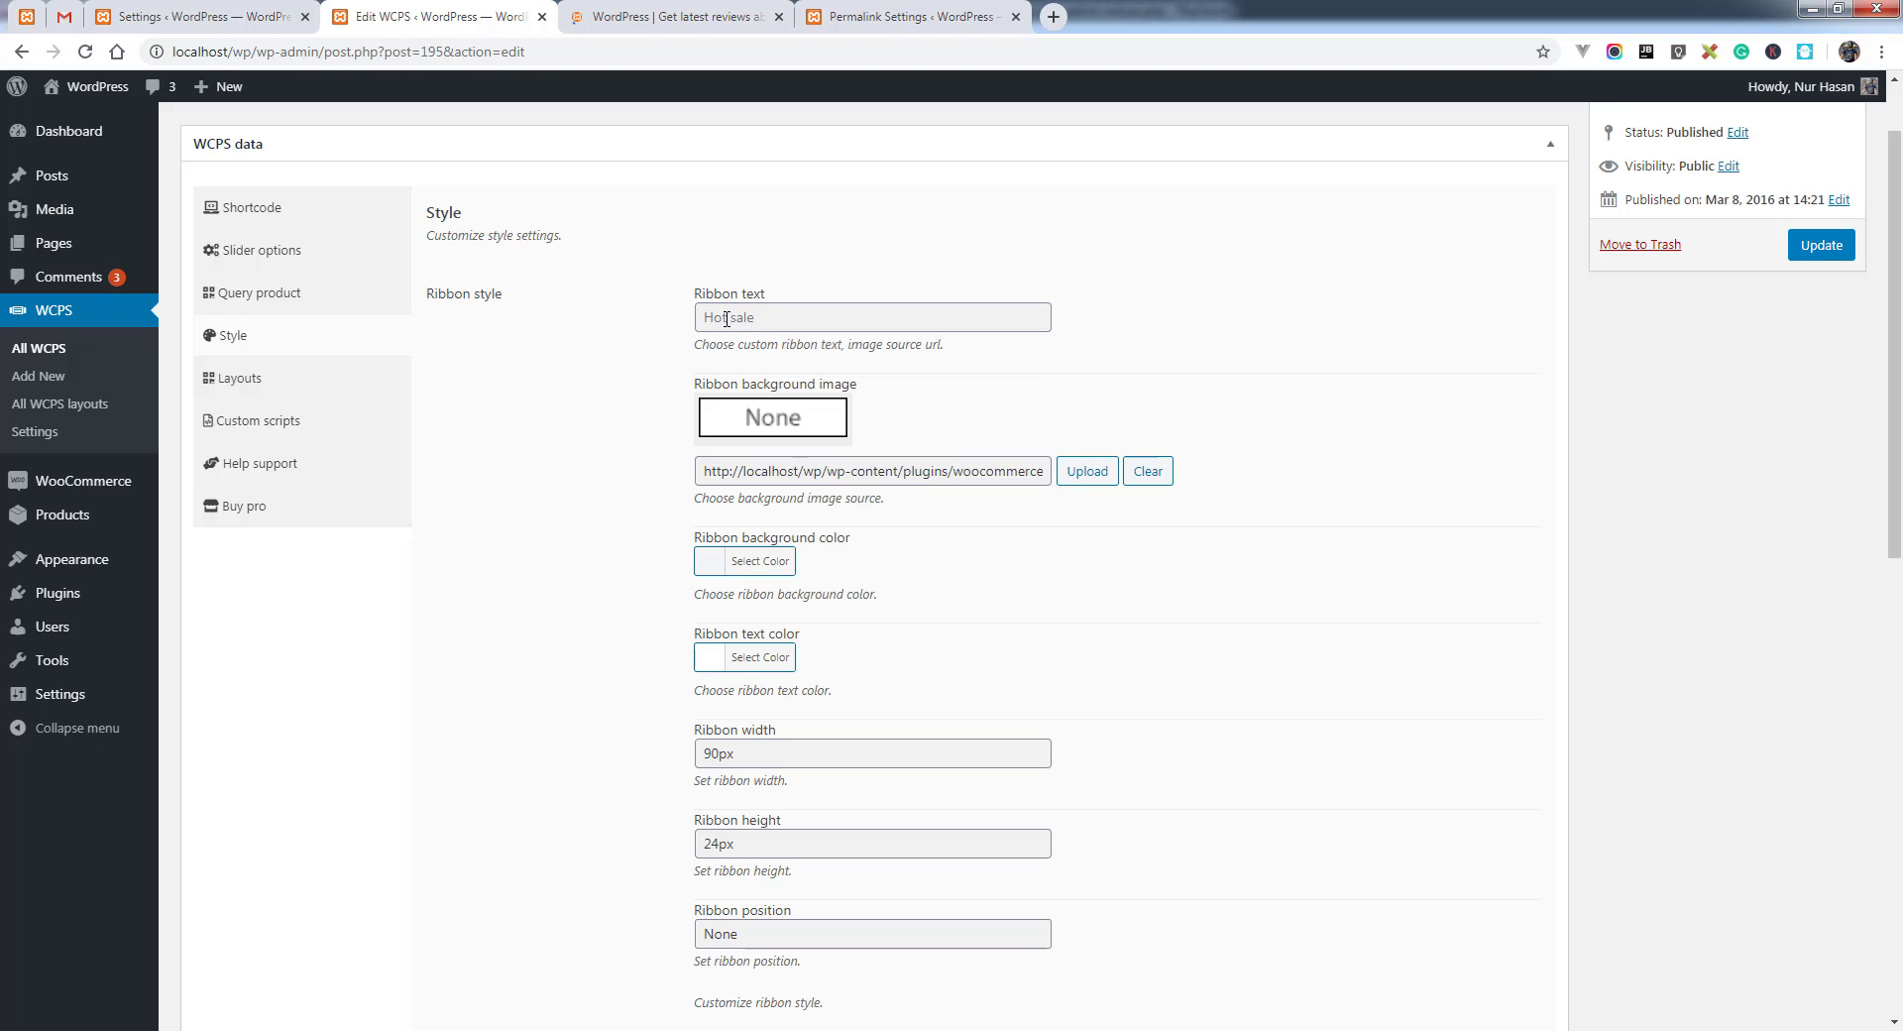
Remove the Product price, Rating and Add to cart elements from the Flat layout
left_click(259, 385)
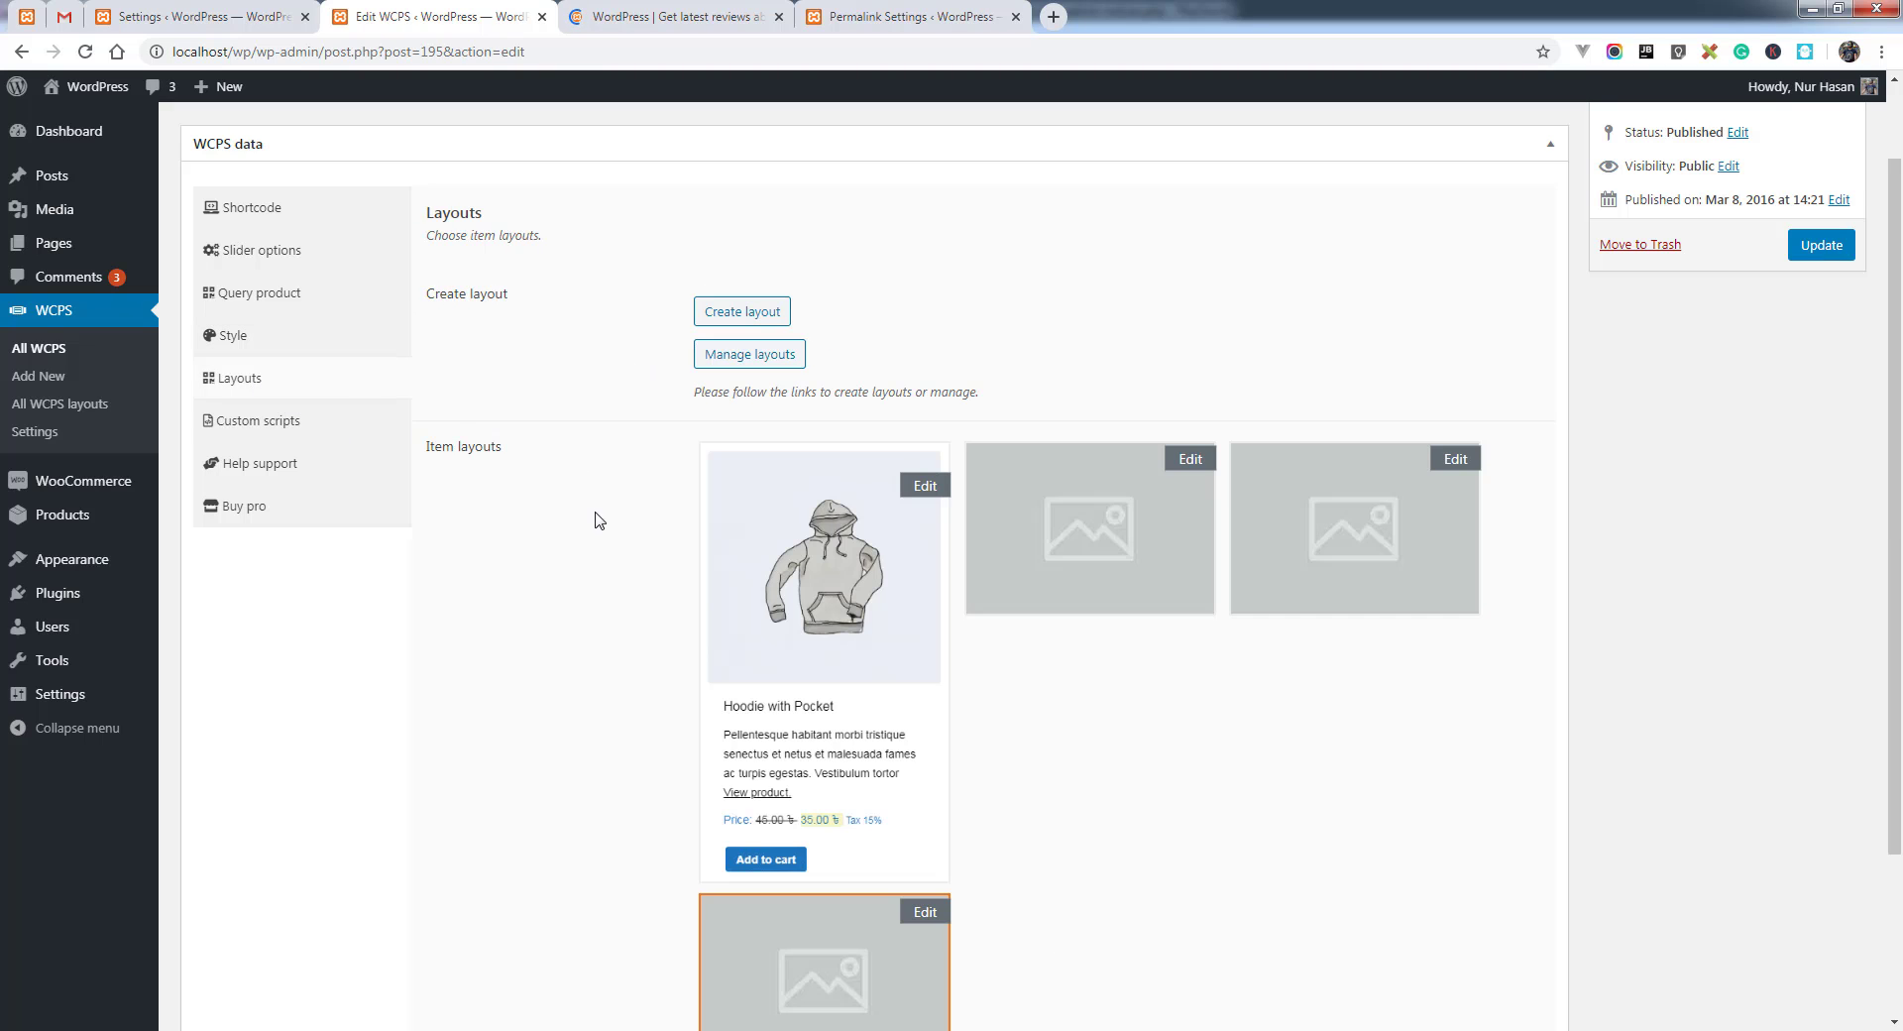
scroll(597, 523, "down", 3)
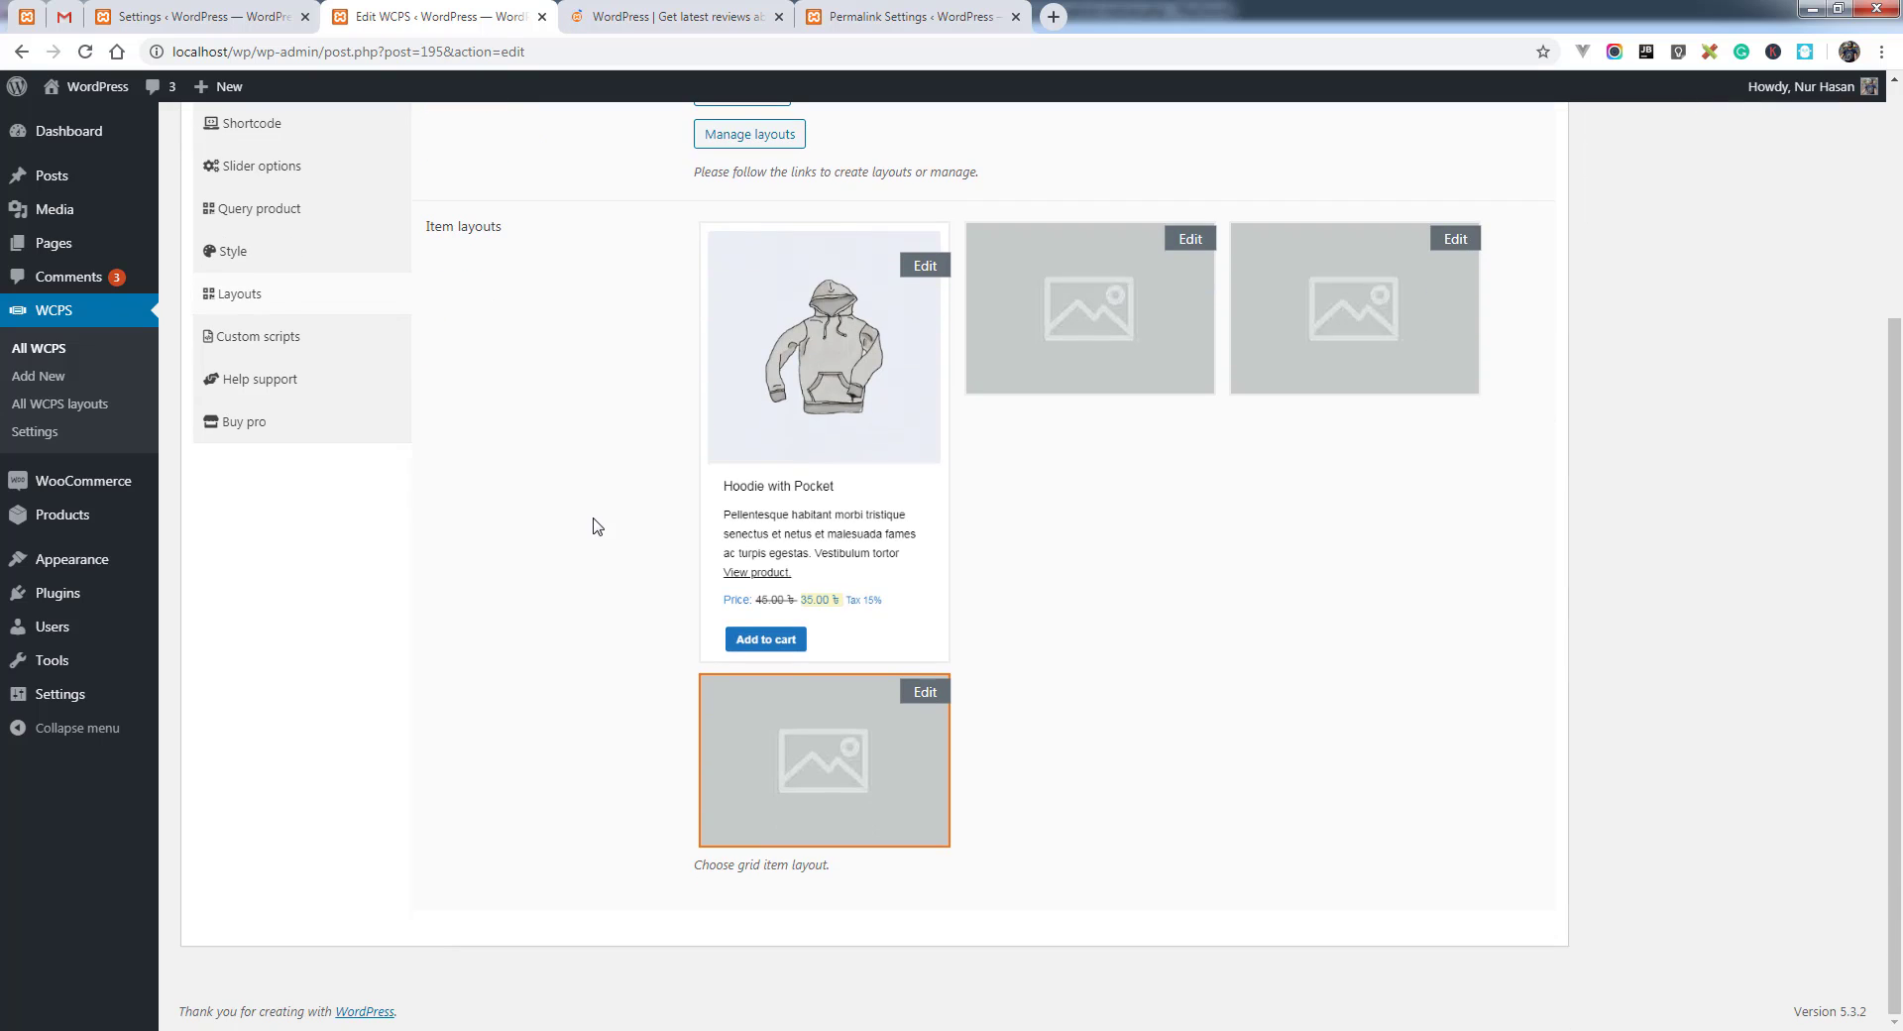
scroll(597, 526, "up", 3)
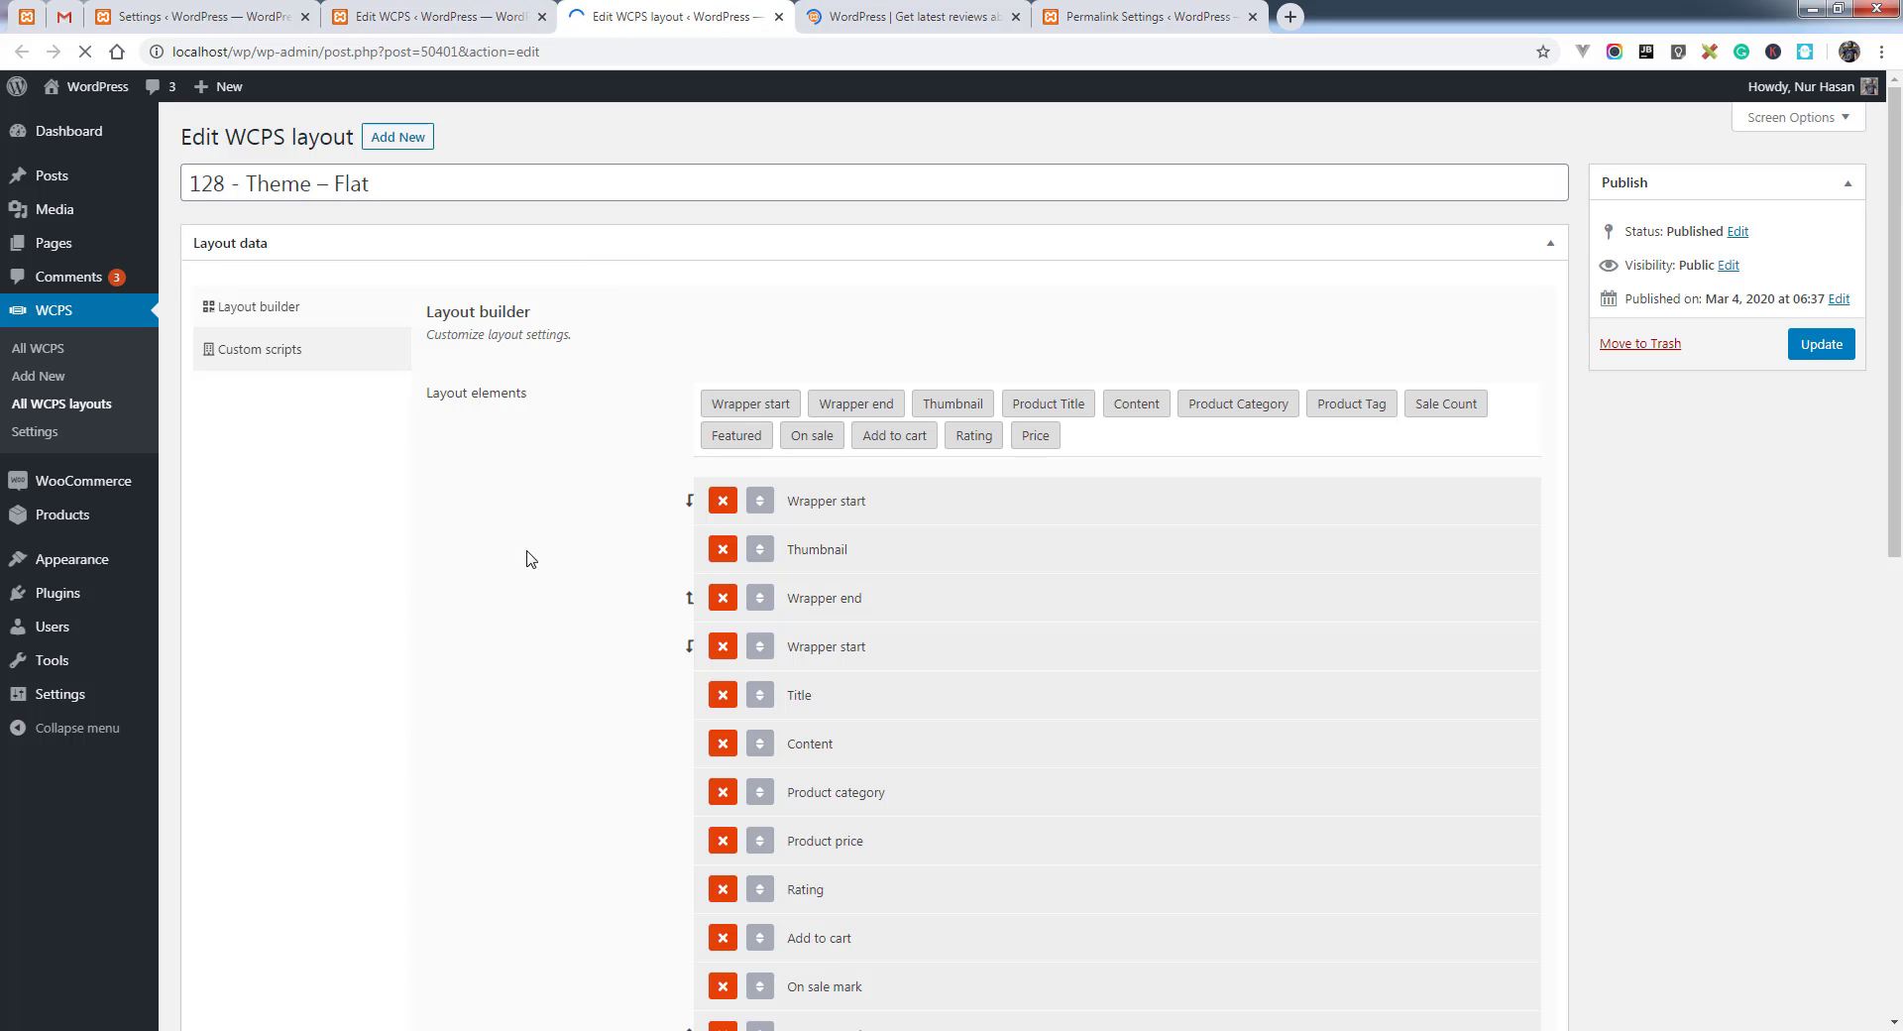
scroll(565, 544, "down", 3)
scroll(568, 540, "down", 5)
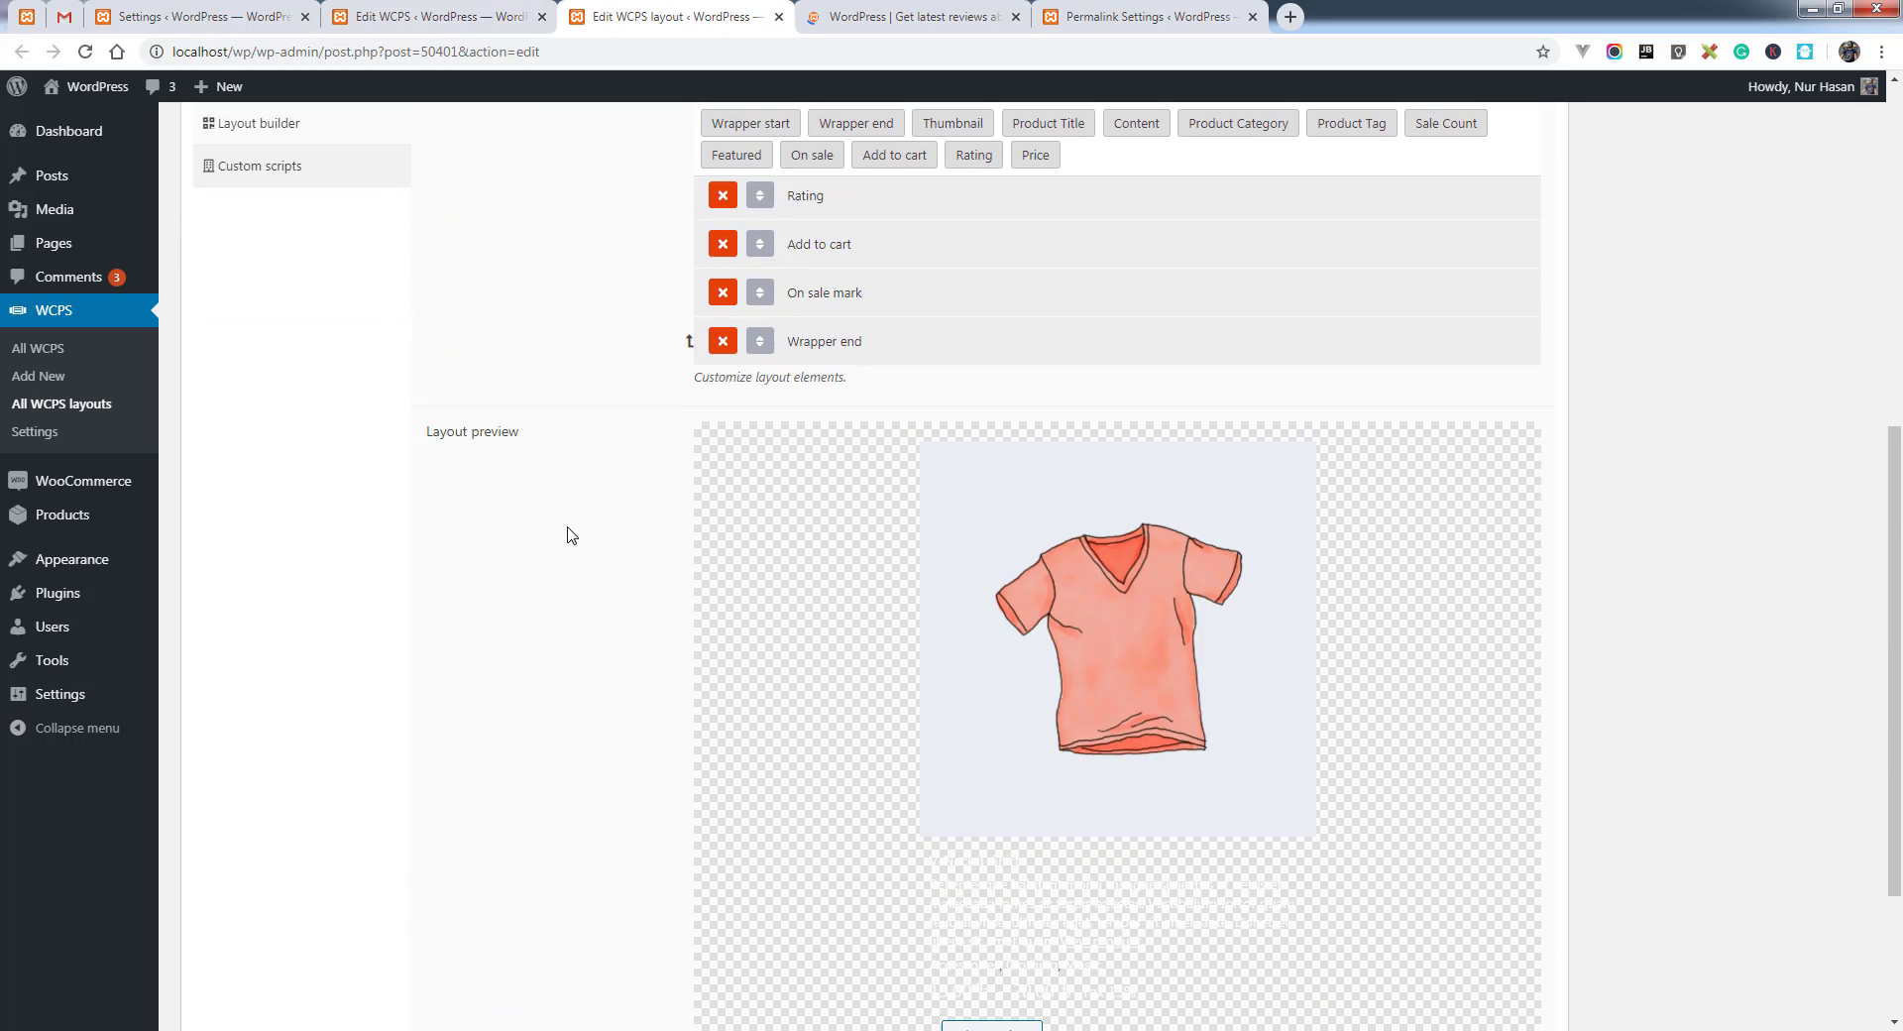
scroll(568, 537, "up", 6)
scroll(572, 535, "up", 1)
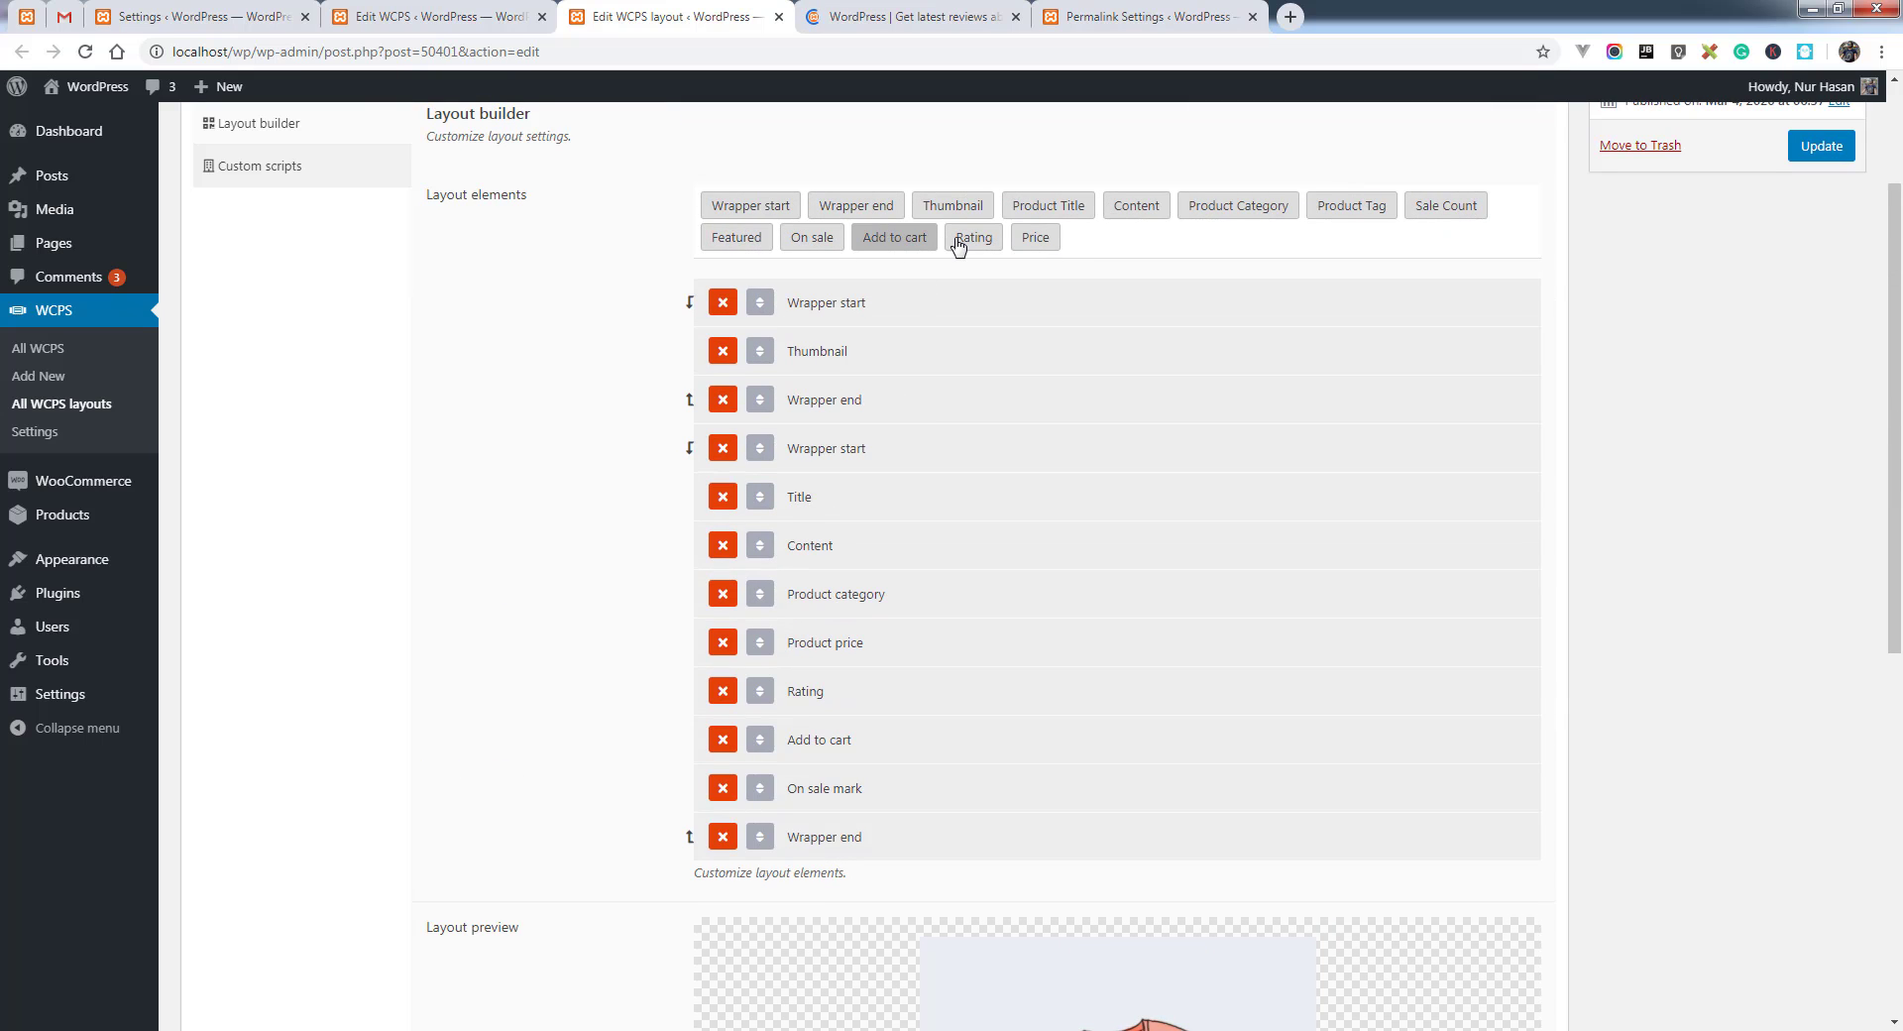
left_click(724, 645)
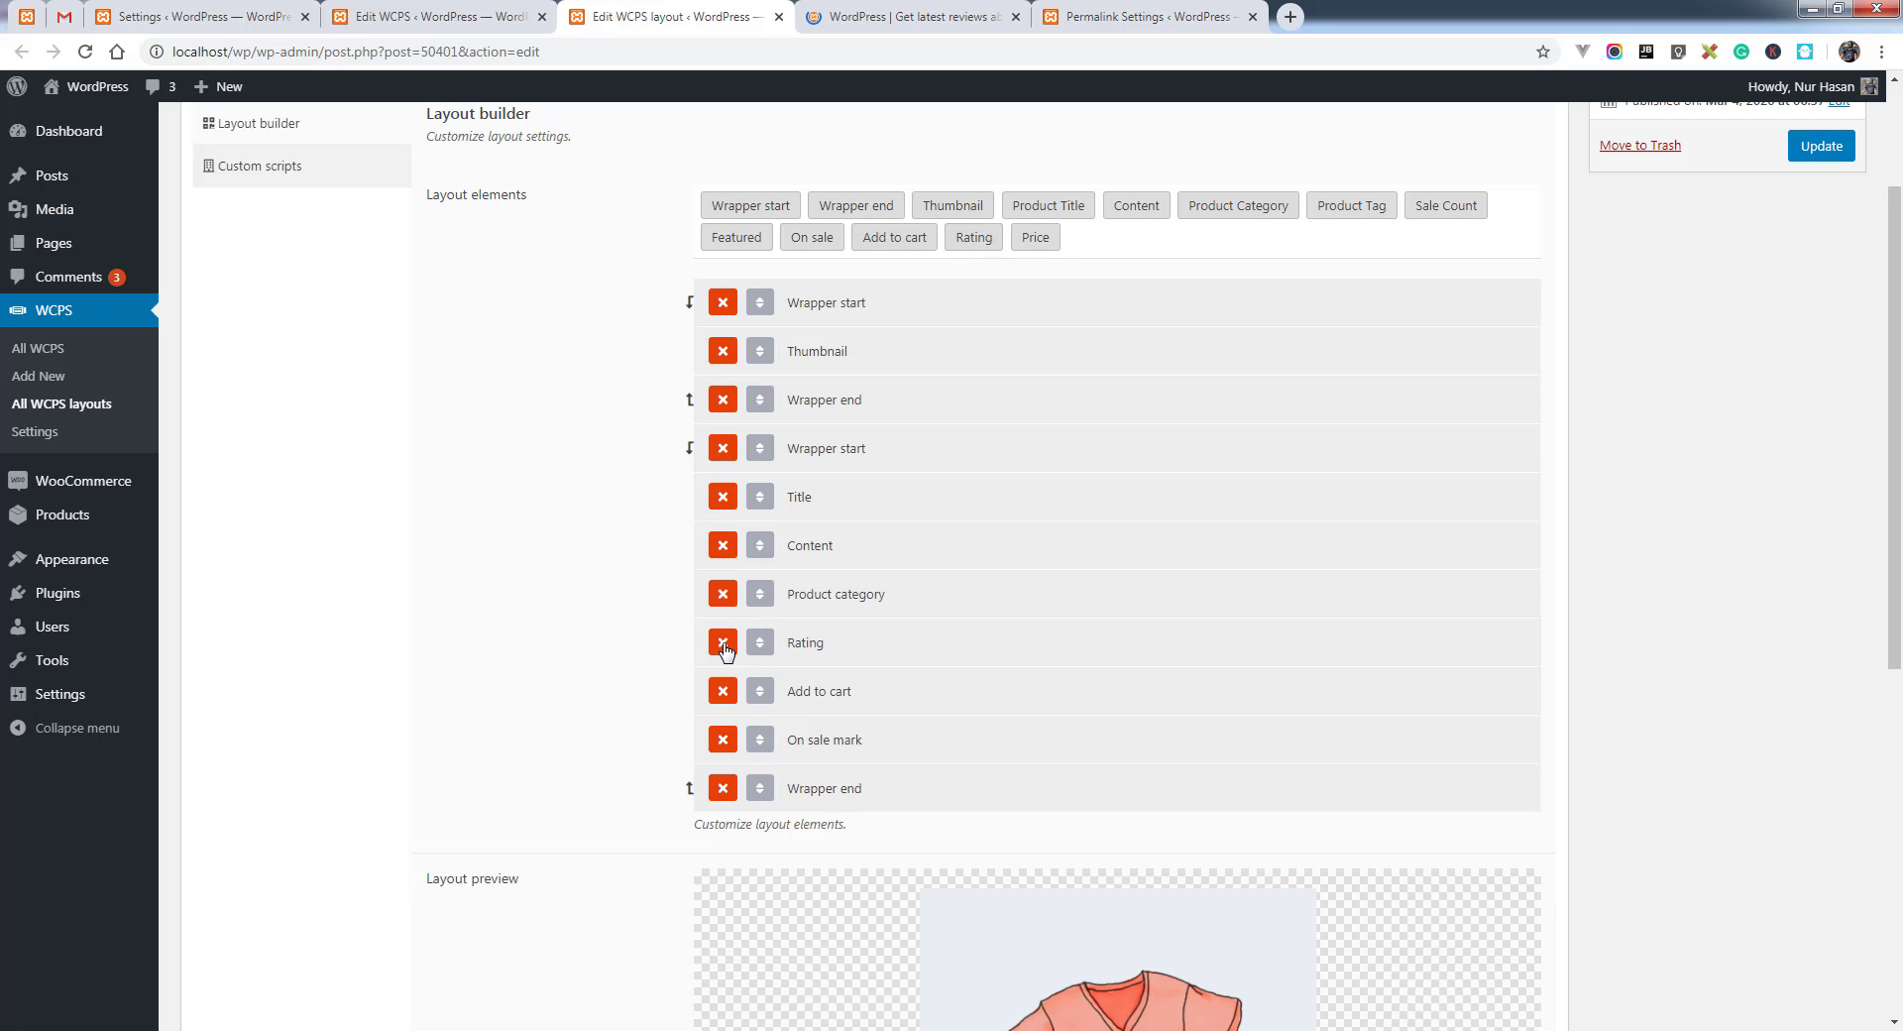
left_click(724, 645)
left_click(724, 644)
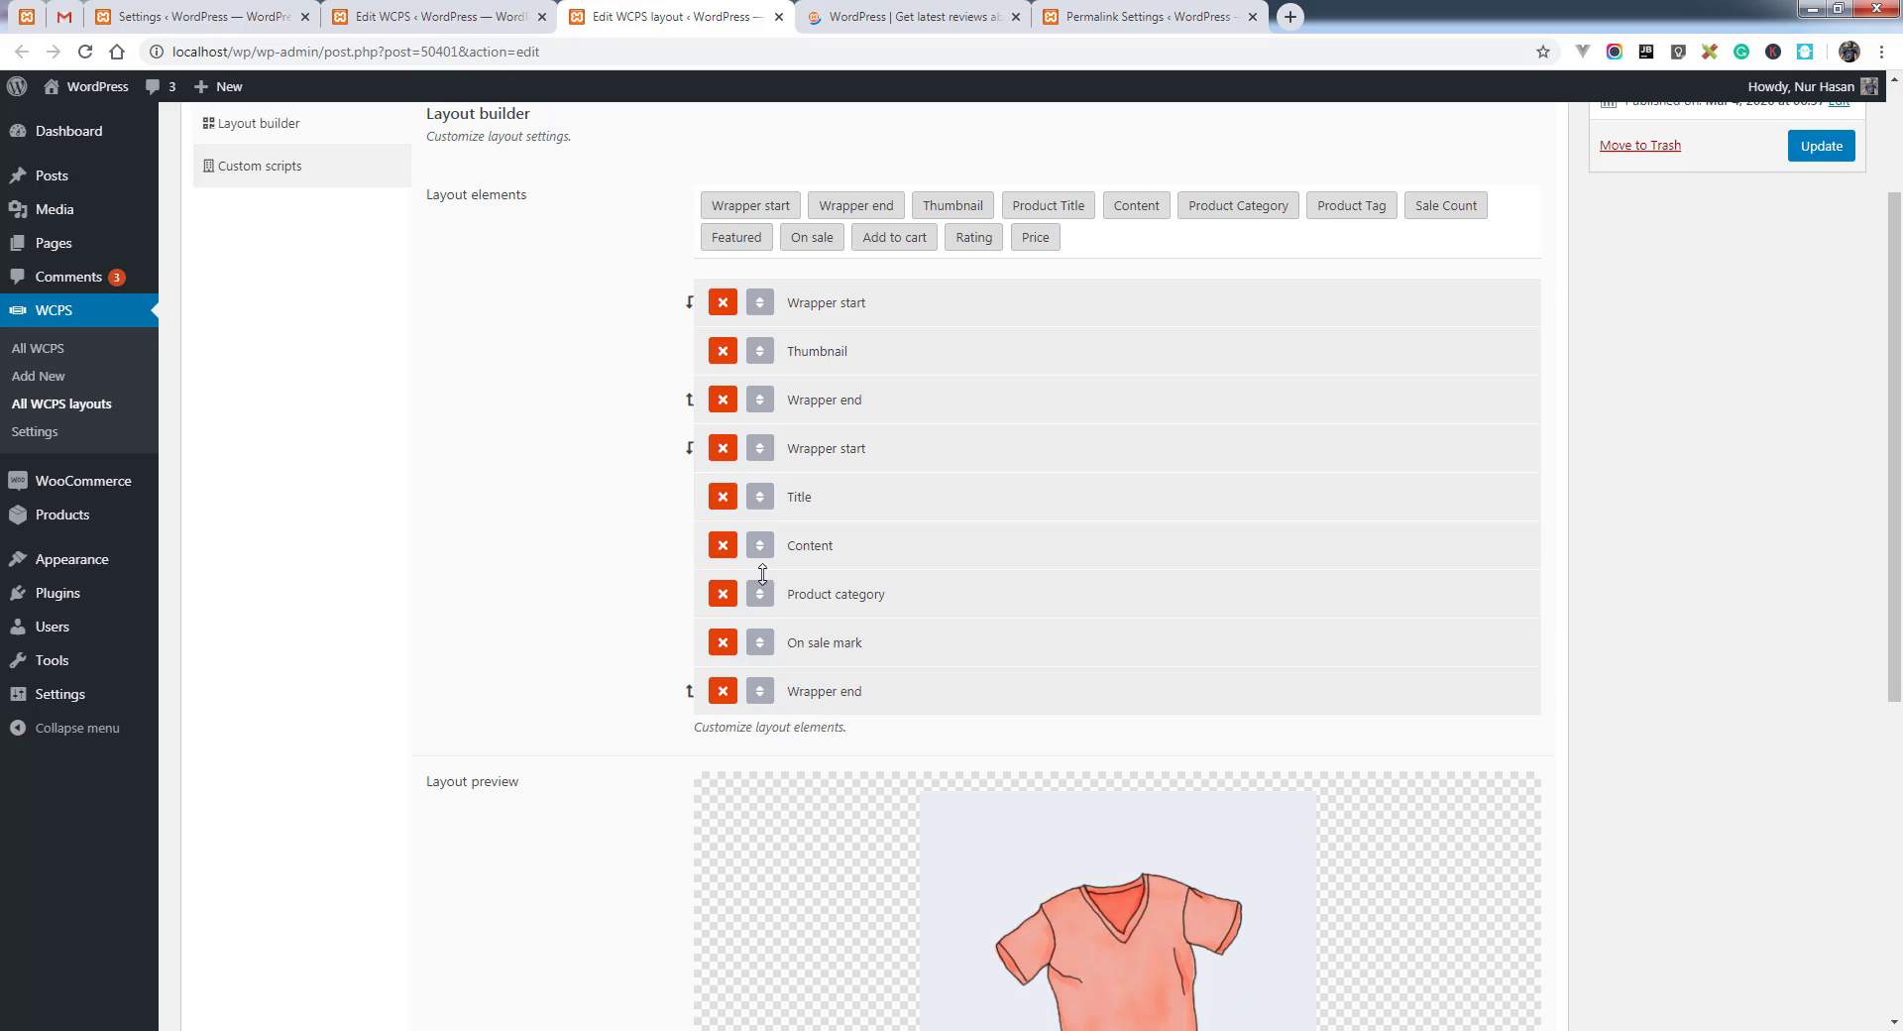
Set the Title element's colour to black
left_click(807, 507)
scroll(1091, 540, "down", 1)
left_click(1051, 448)
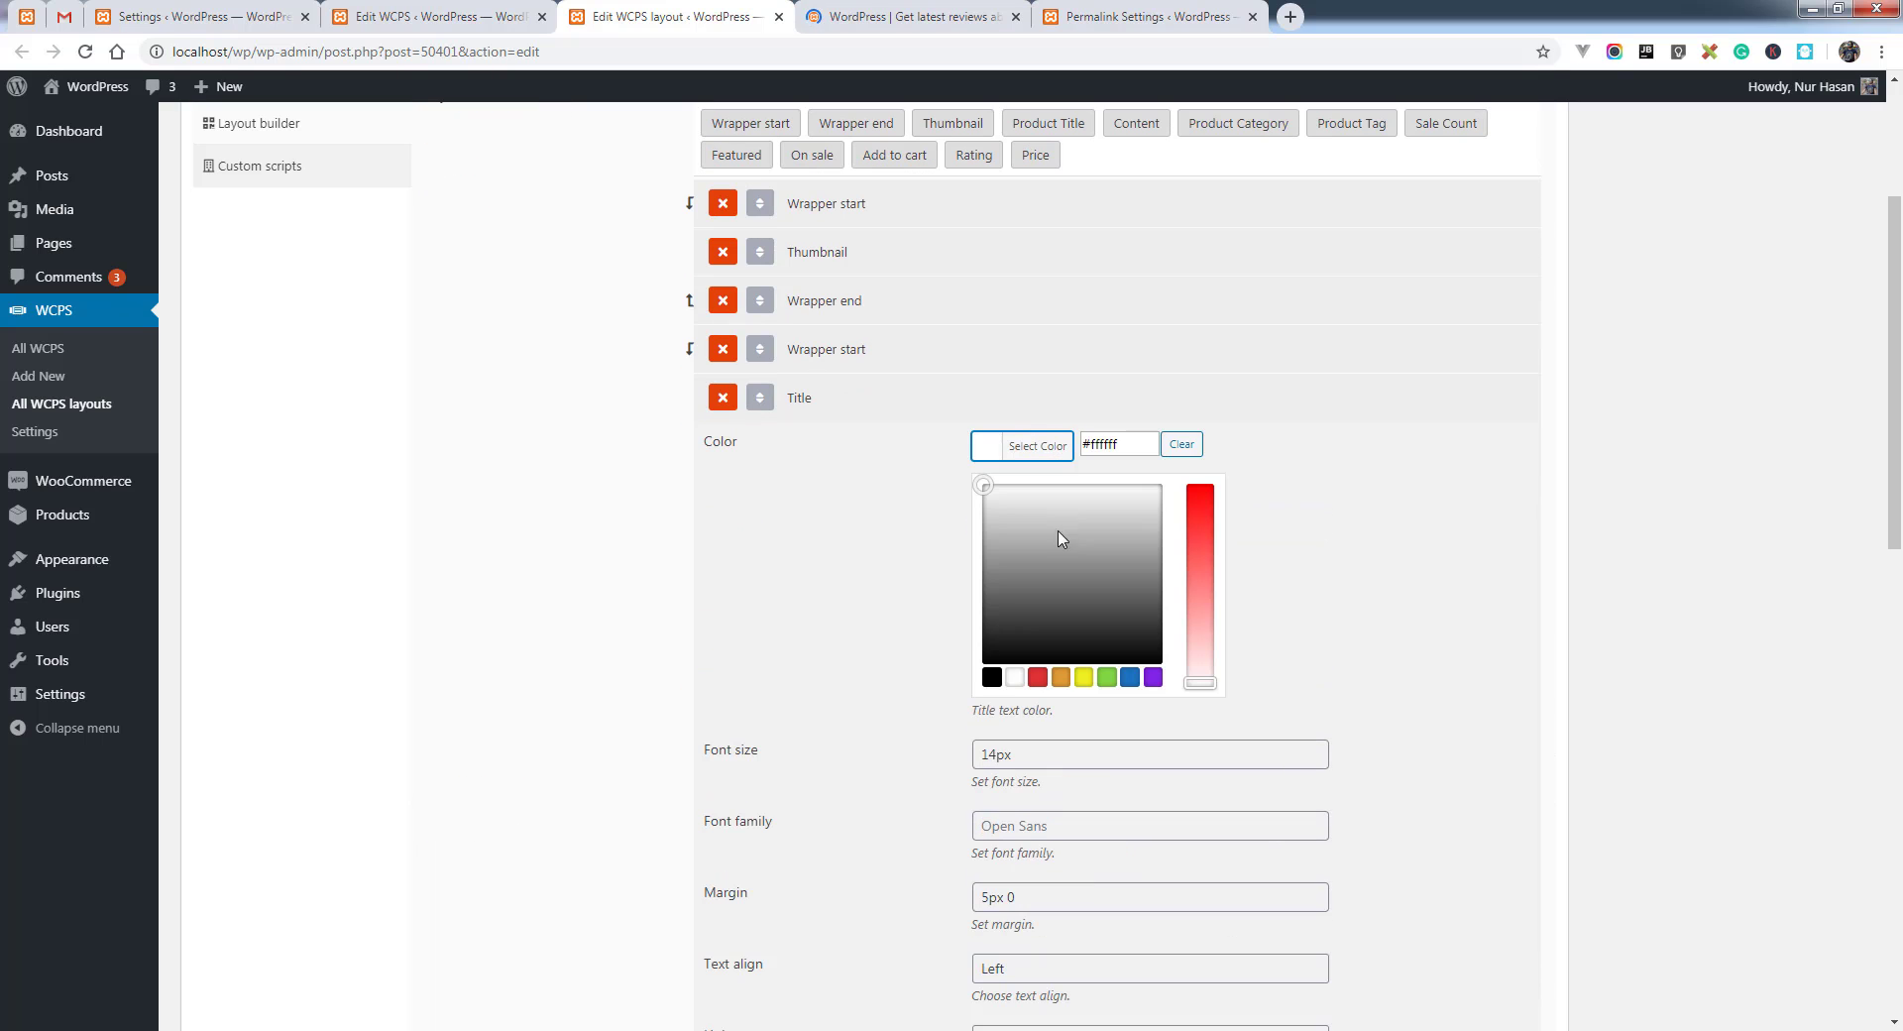
left_click(991, 678)
left_click(828, 424)
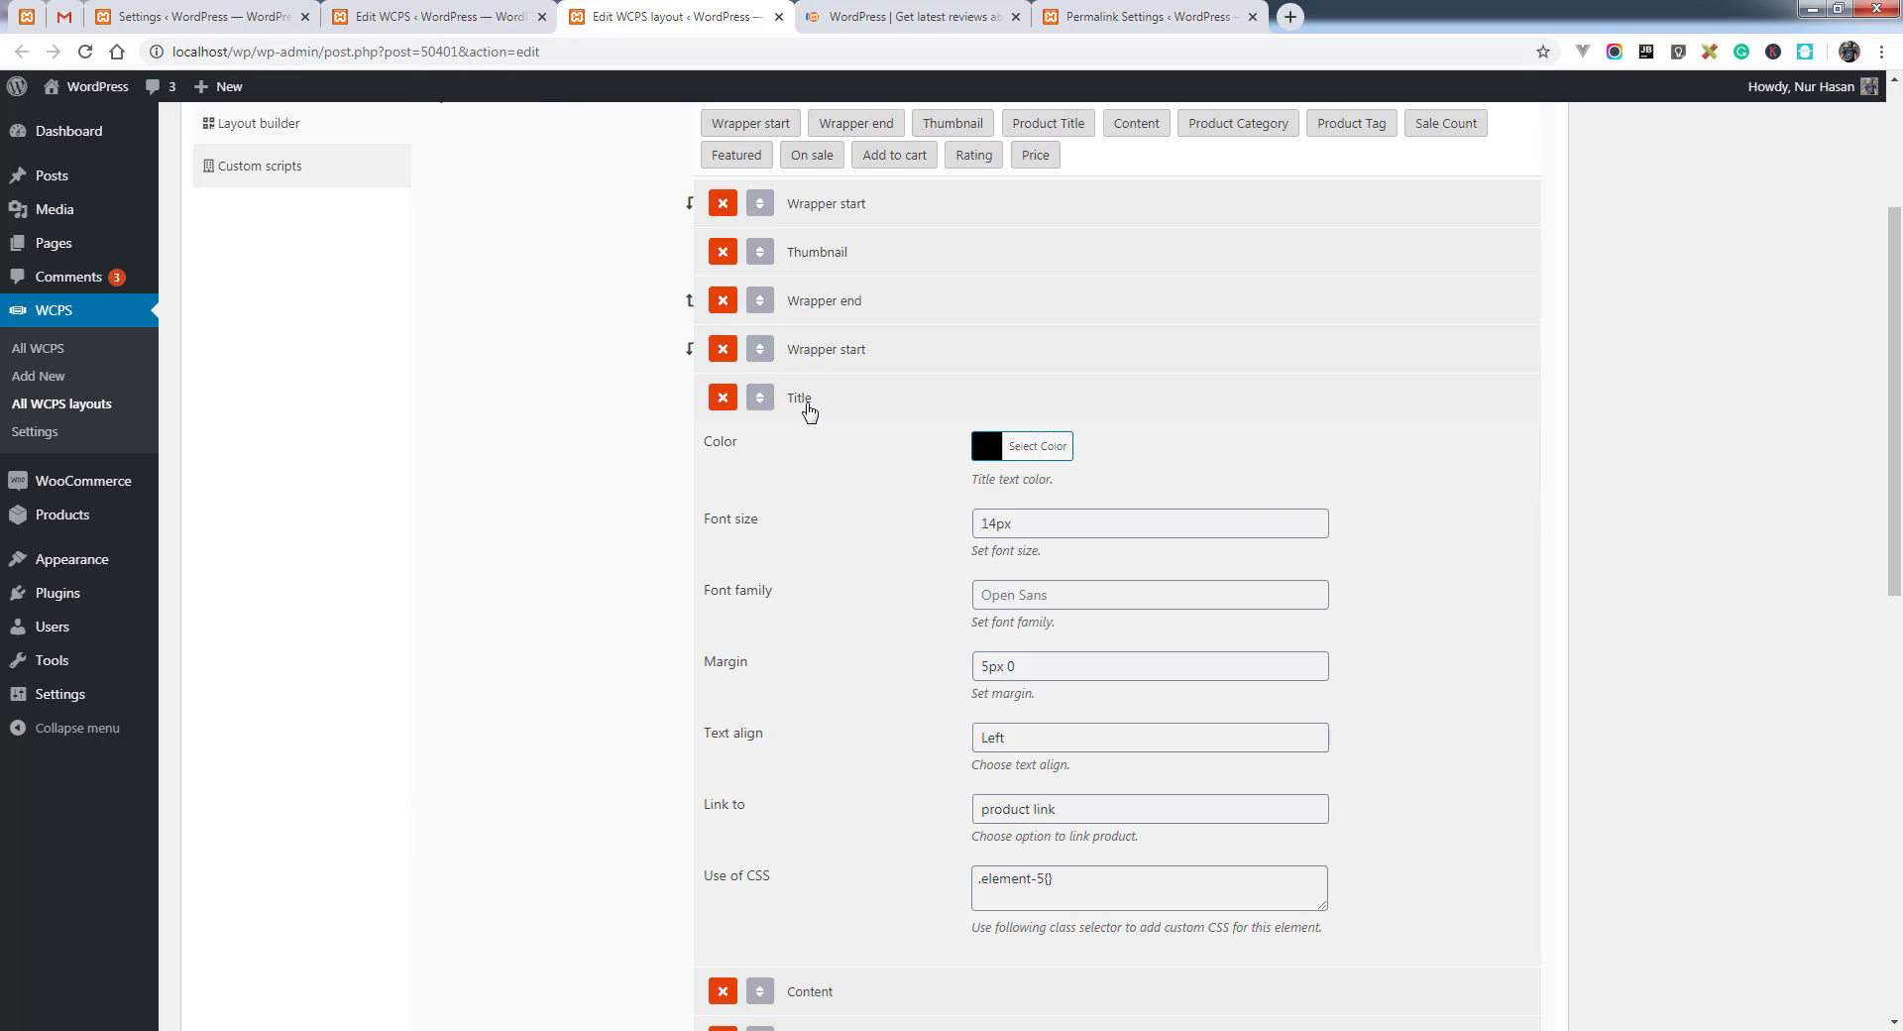
left_click(811, 406)
Set the Content element's read-more colour and text colour to black
left_click(816, 448)
scroll(992, 506, "down", 2)
left_click(1014, 511)
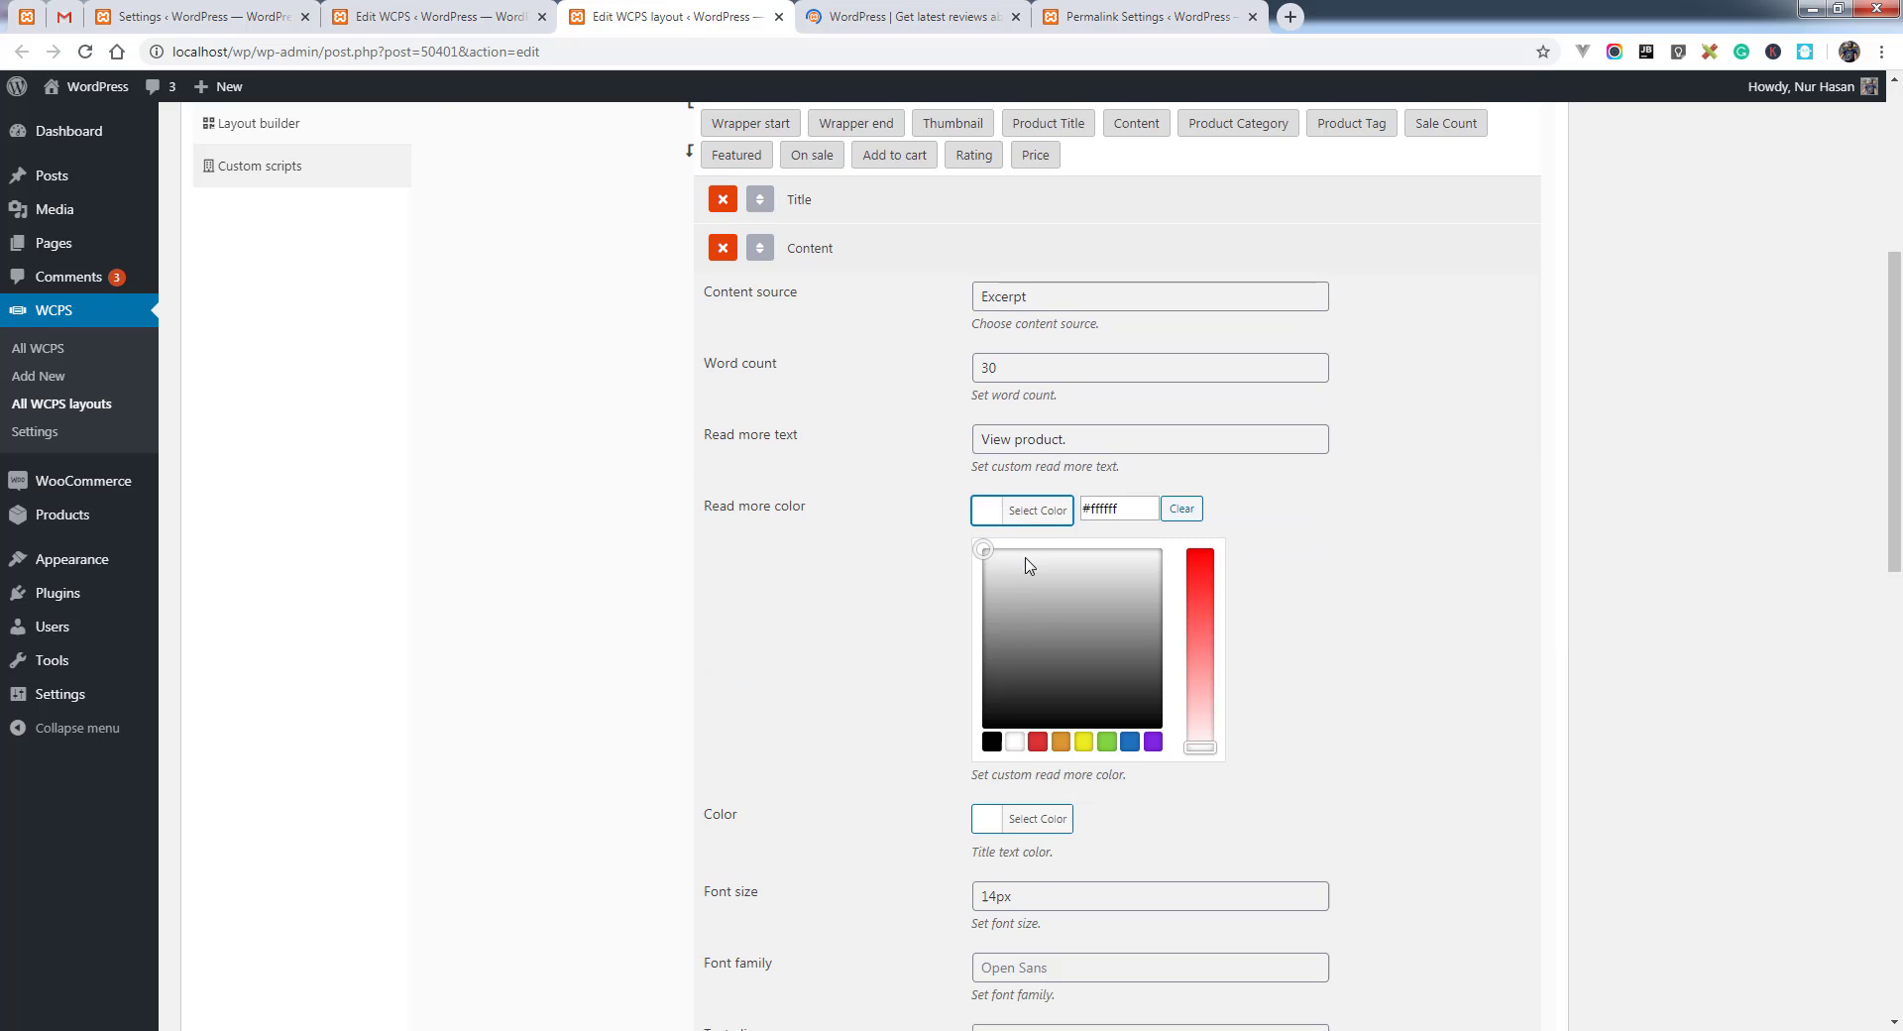
left_click(991, 742)
left_click(913, 574)
left_click(1021, 588)
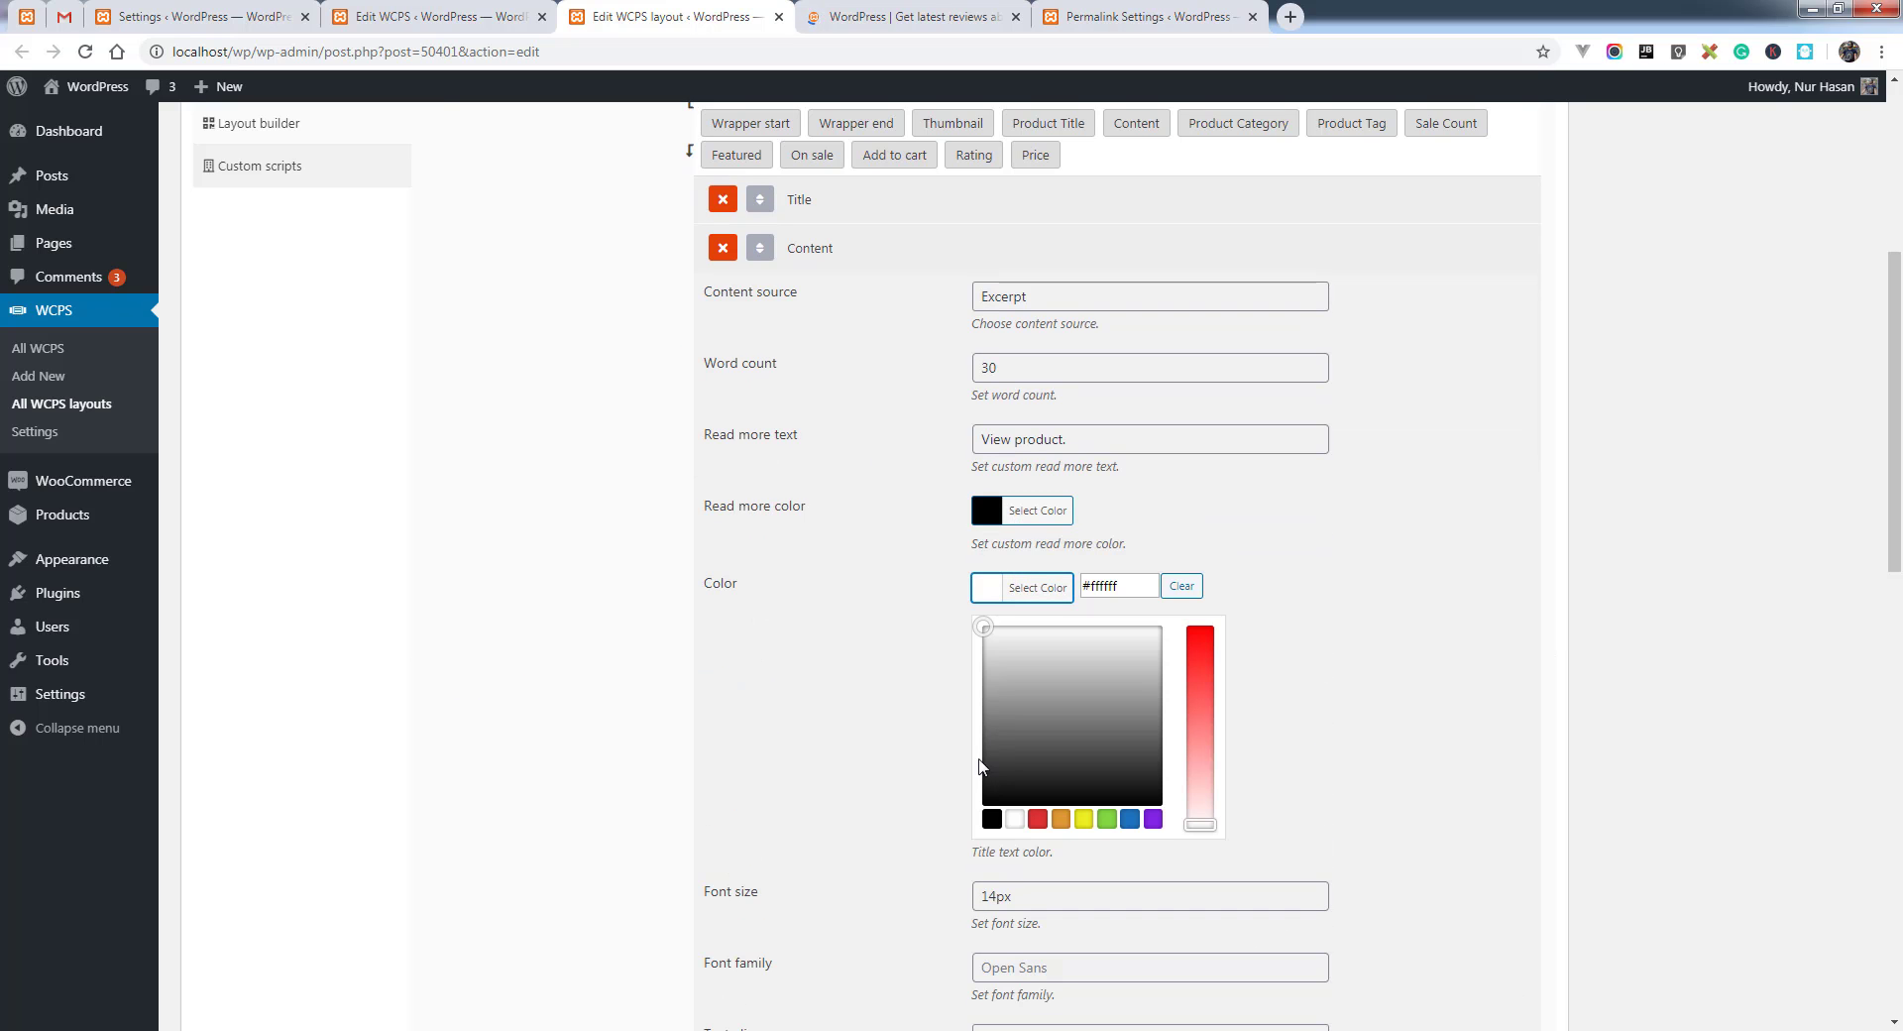
left_click(995, 820)
left_click(897, 692)
scroll(1763, 496, "up", 5)
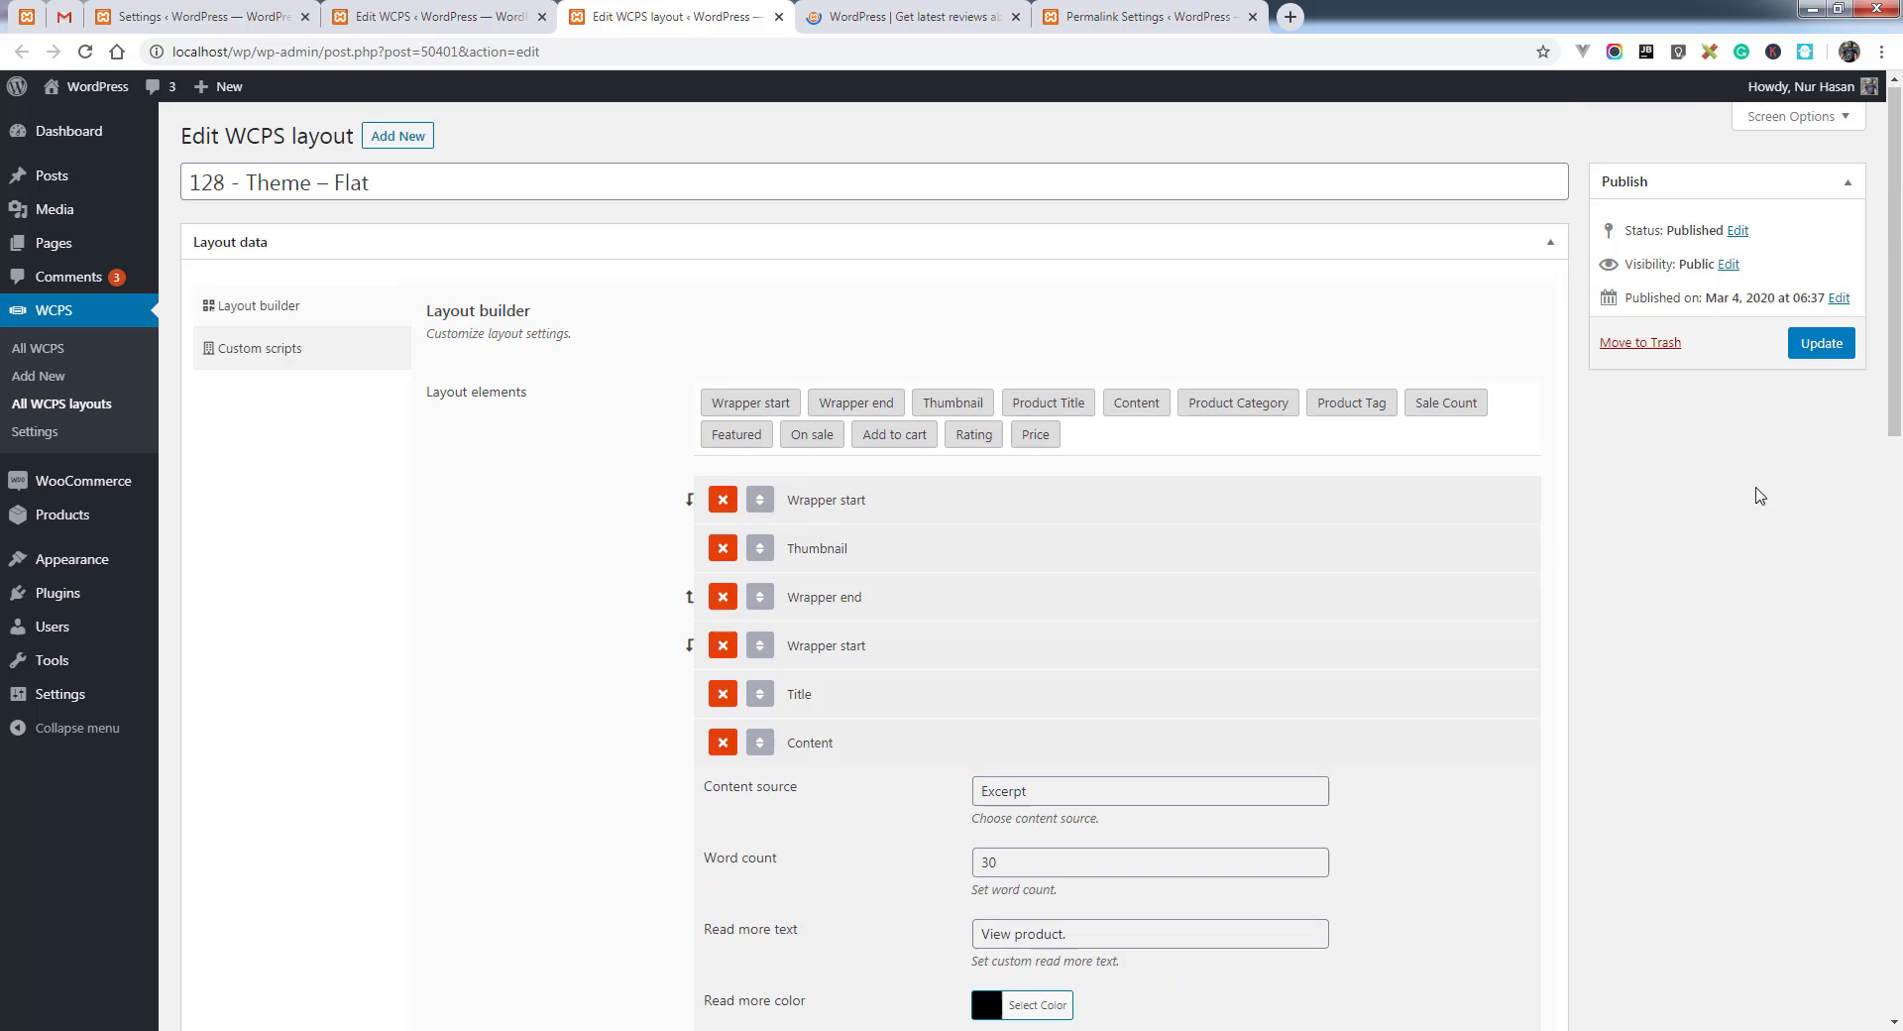
Update the 128 – Theme – Flat layout and check its preview
left_click(1823, 344)
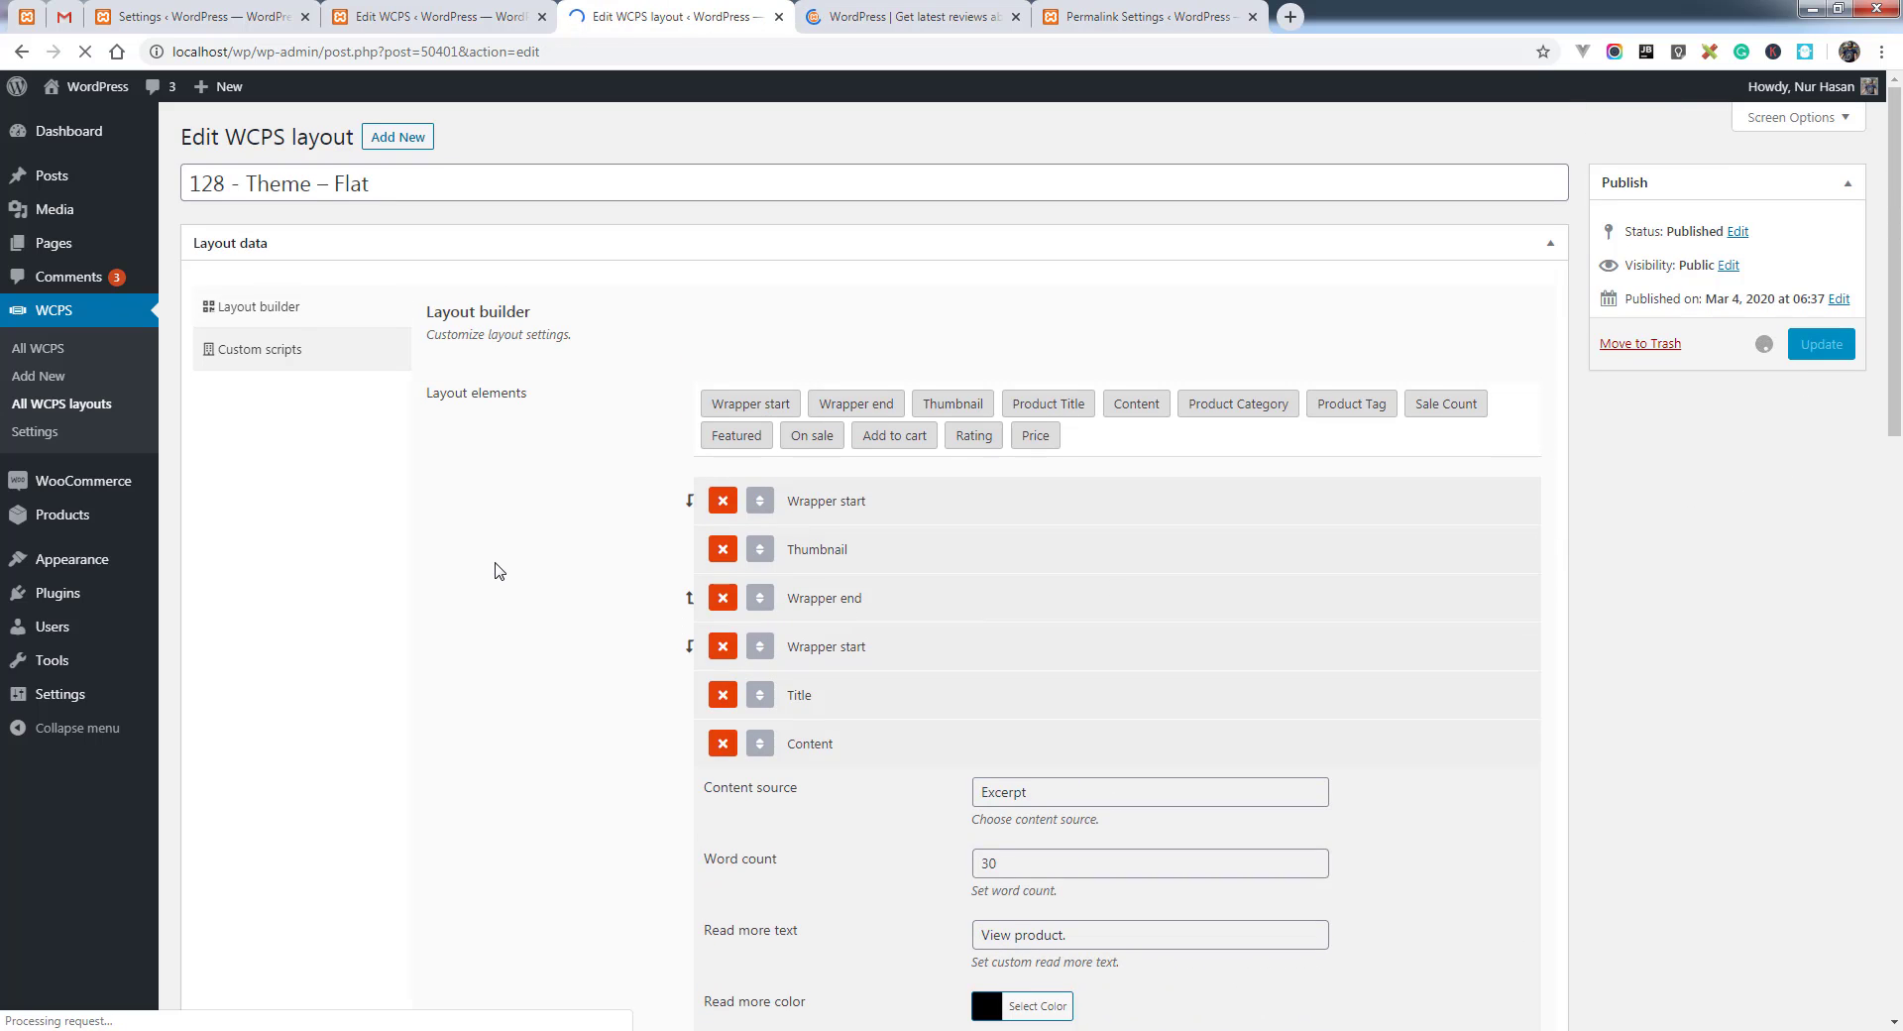
scroll(496, 567, "down", 5)
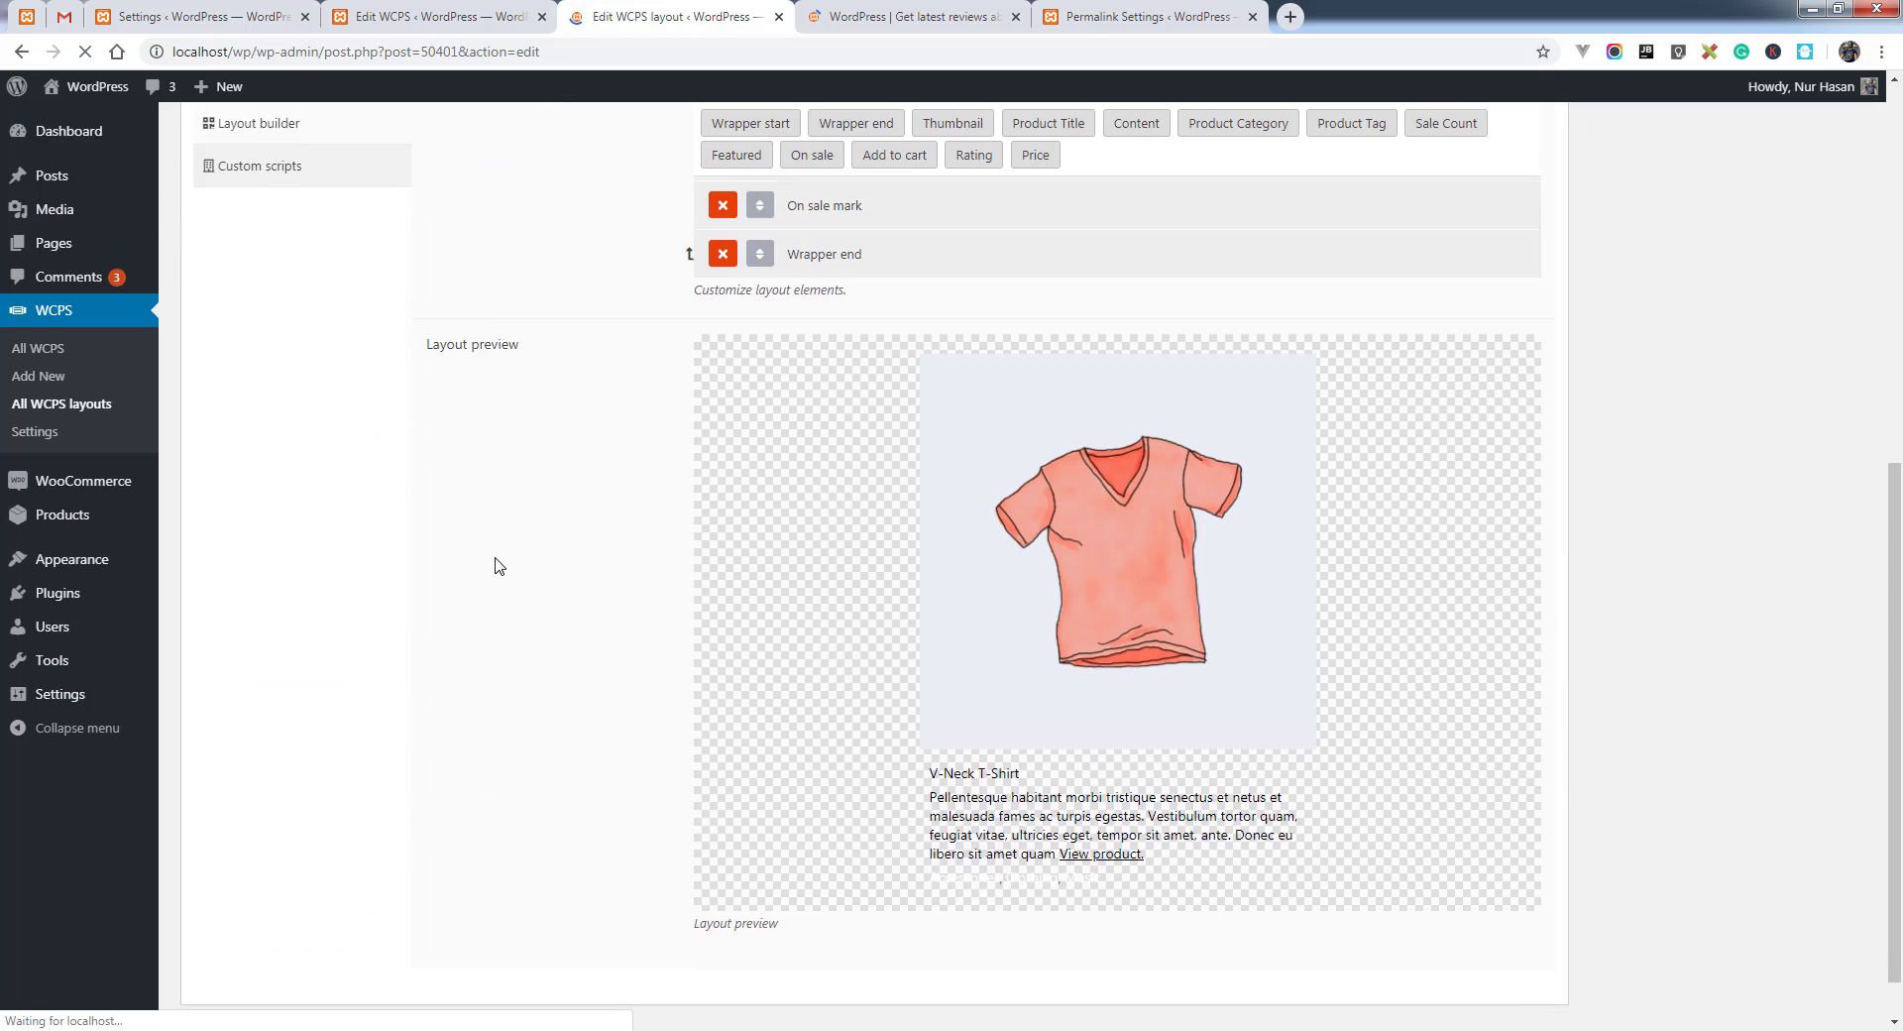
scroll(1080, 674, "up", 6)
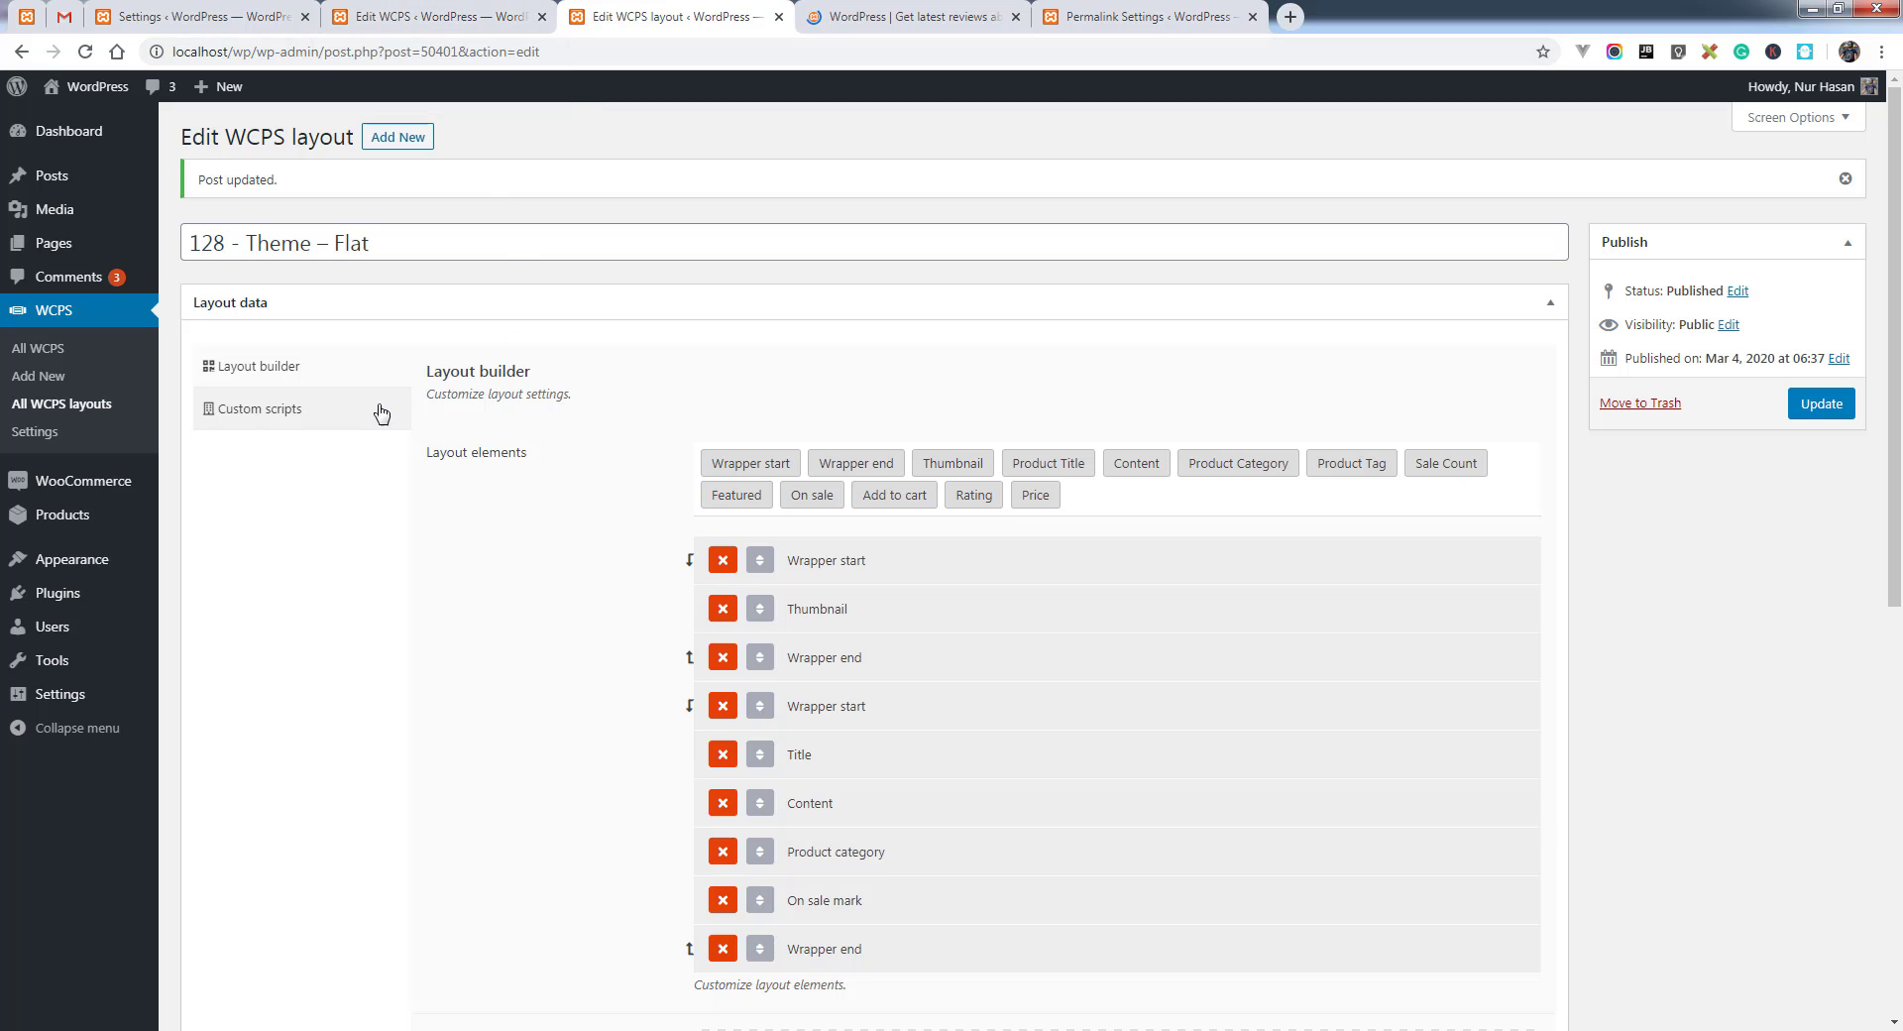
Look over the layout's custom CSS and JS, then go back to the Layout builder
left_click(308, 414)
scroll(843, 463, "down", 2)
scroll(842, 463, "down", 1)
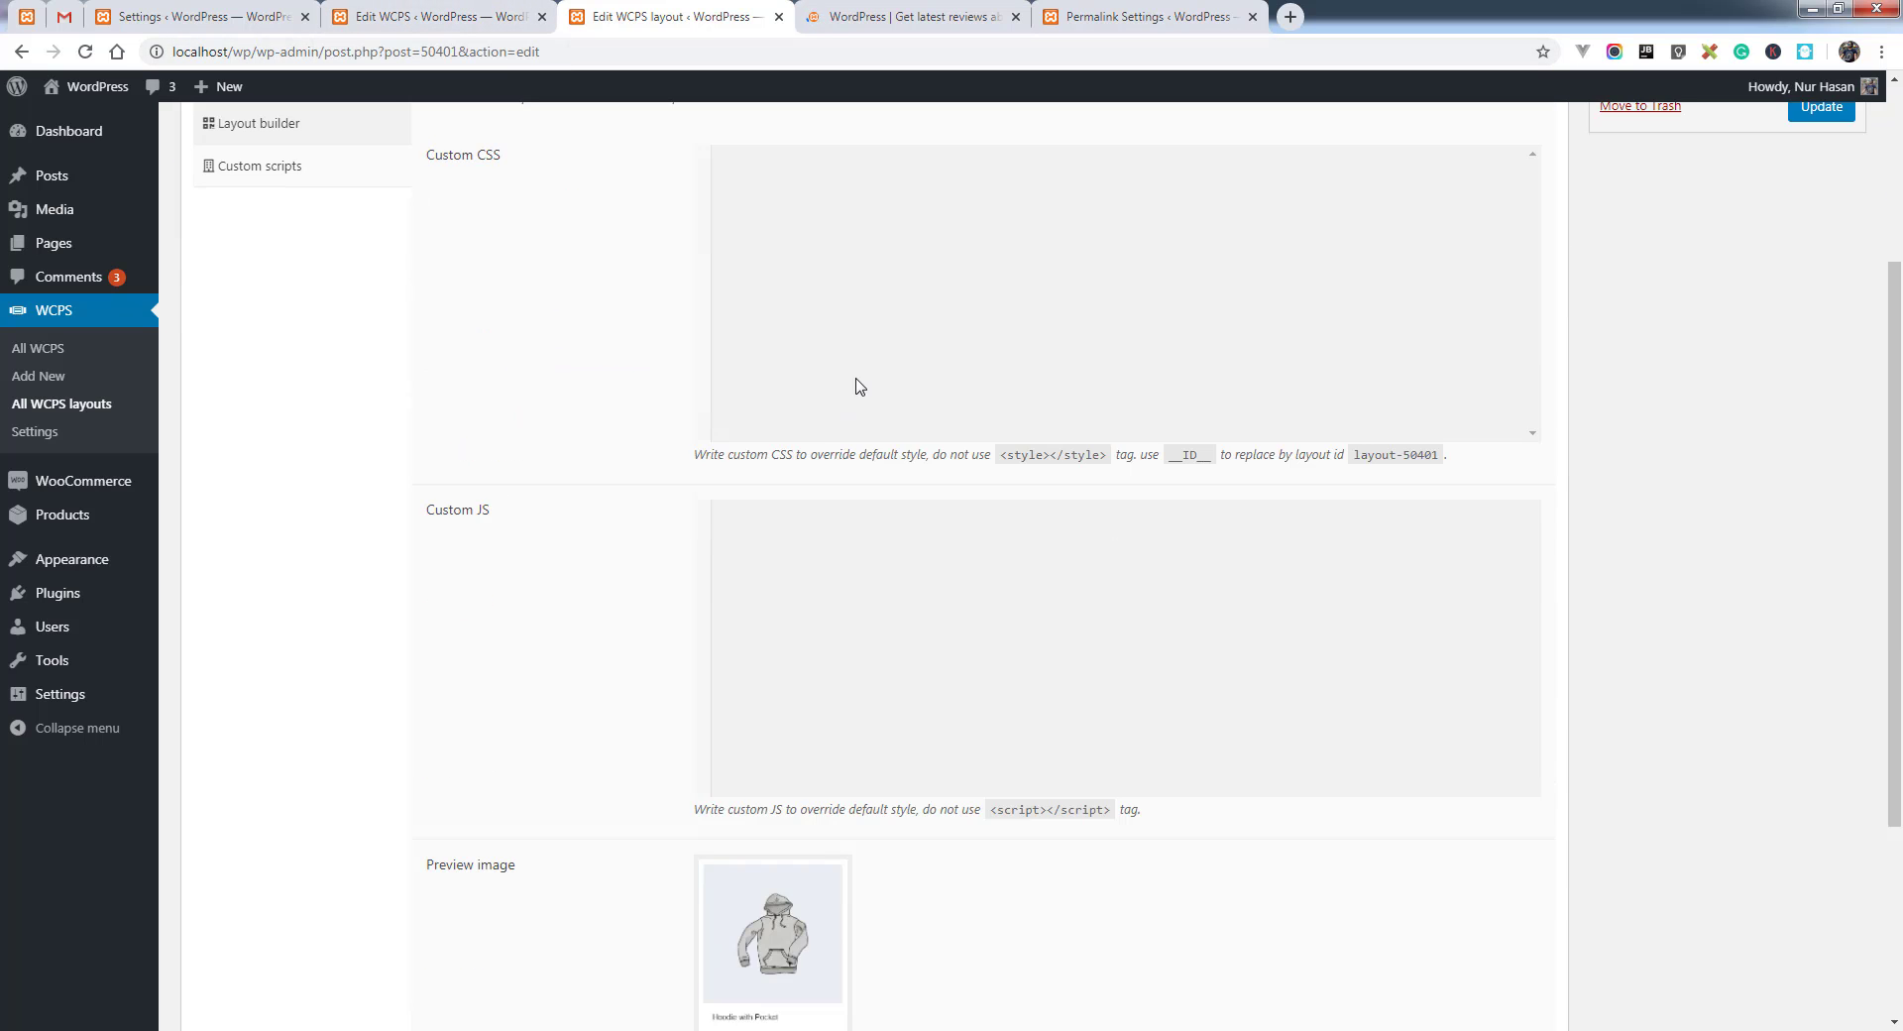
scroll(579, 635, "up", 3)
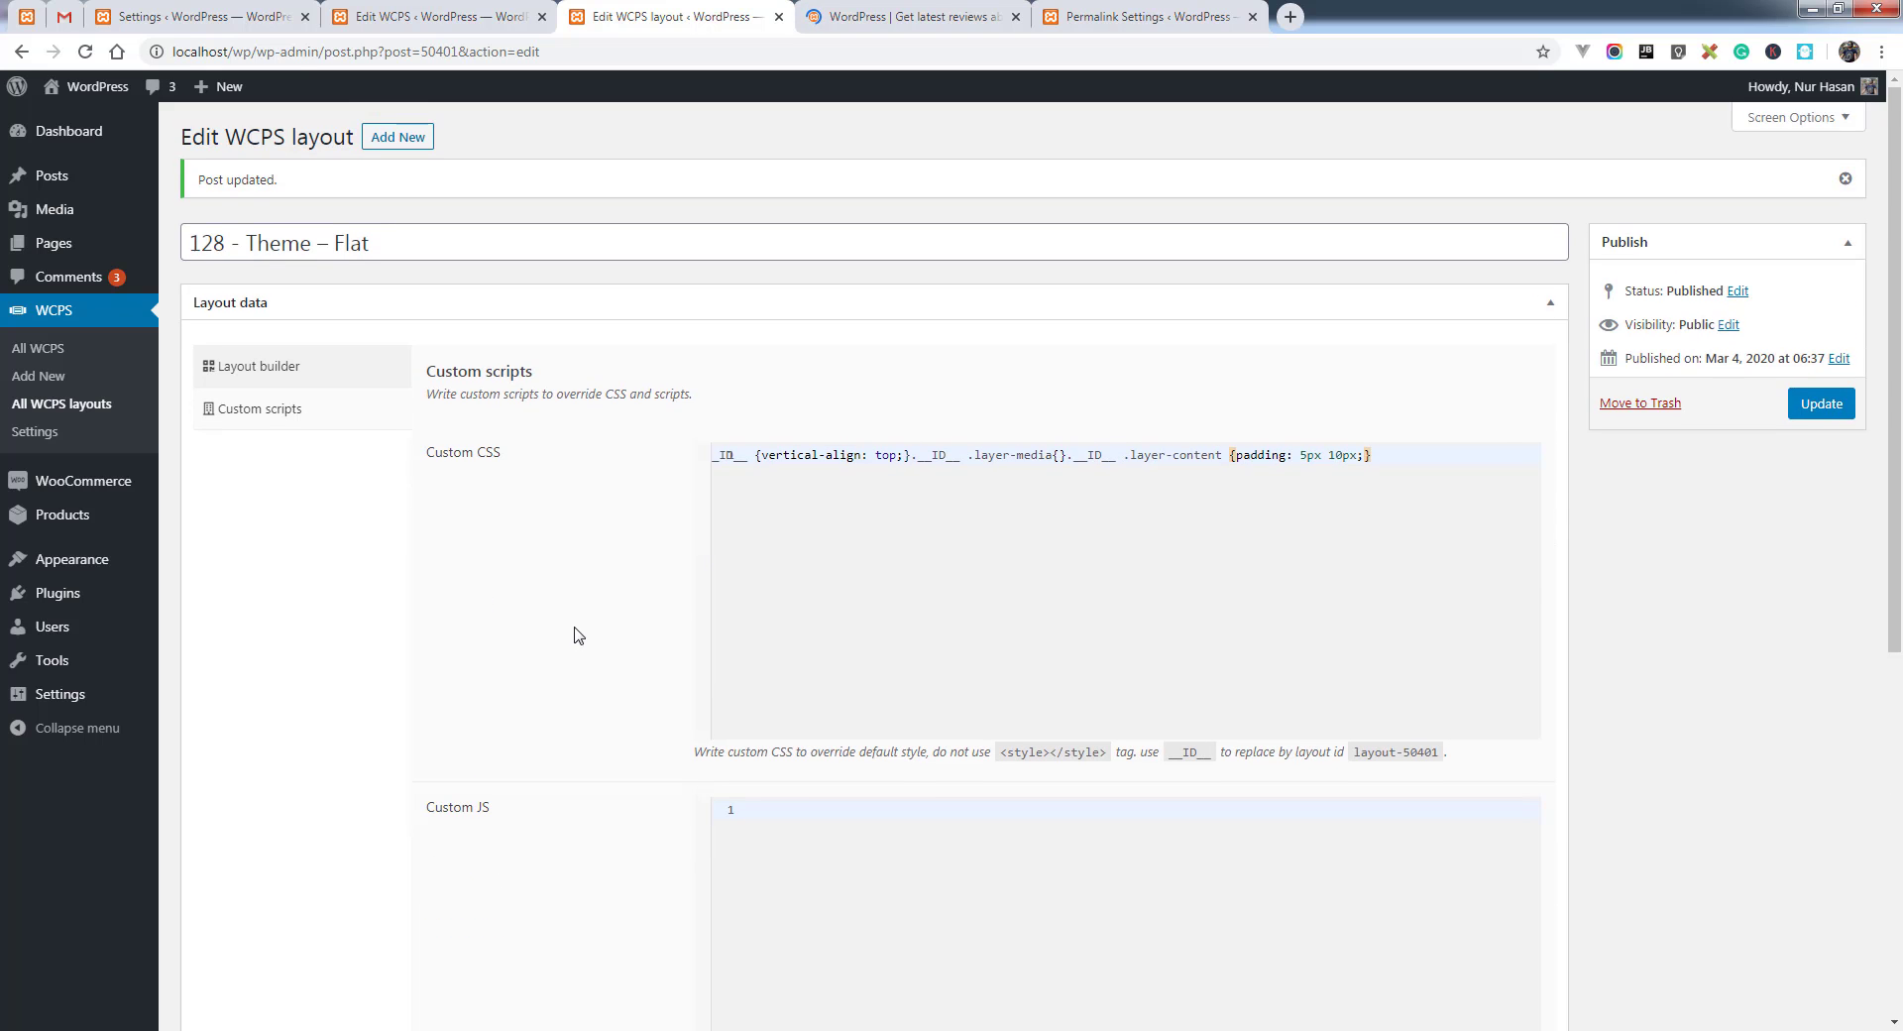
left_click(281, 369)
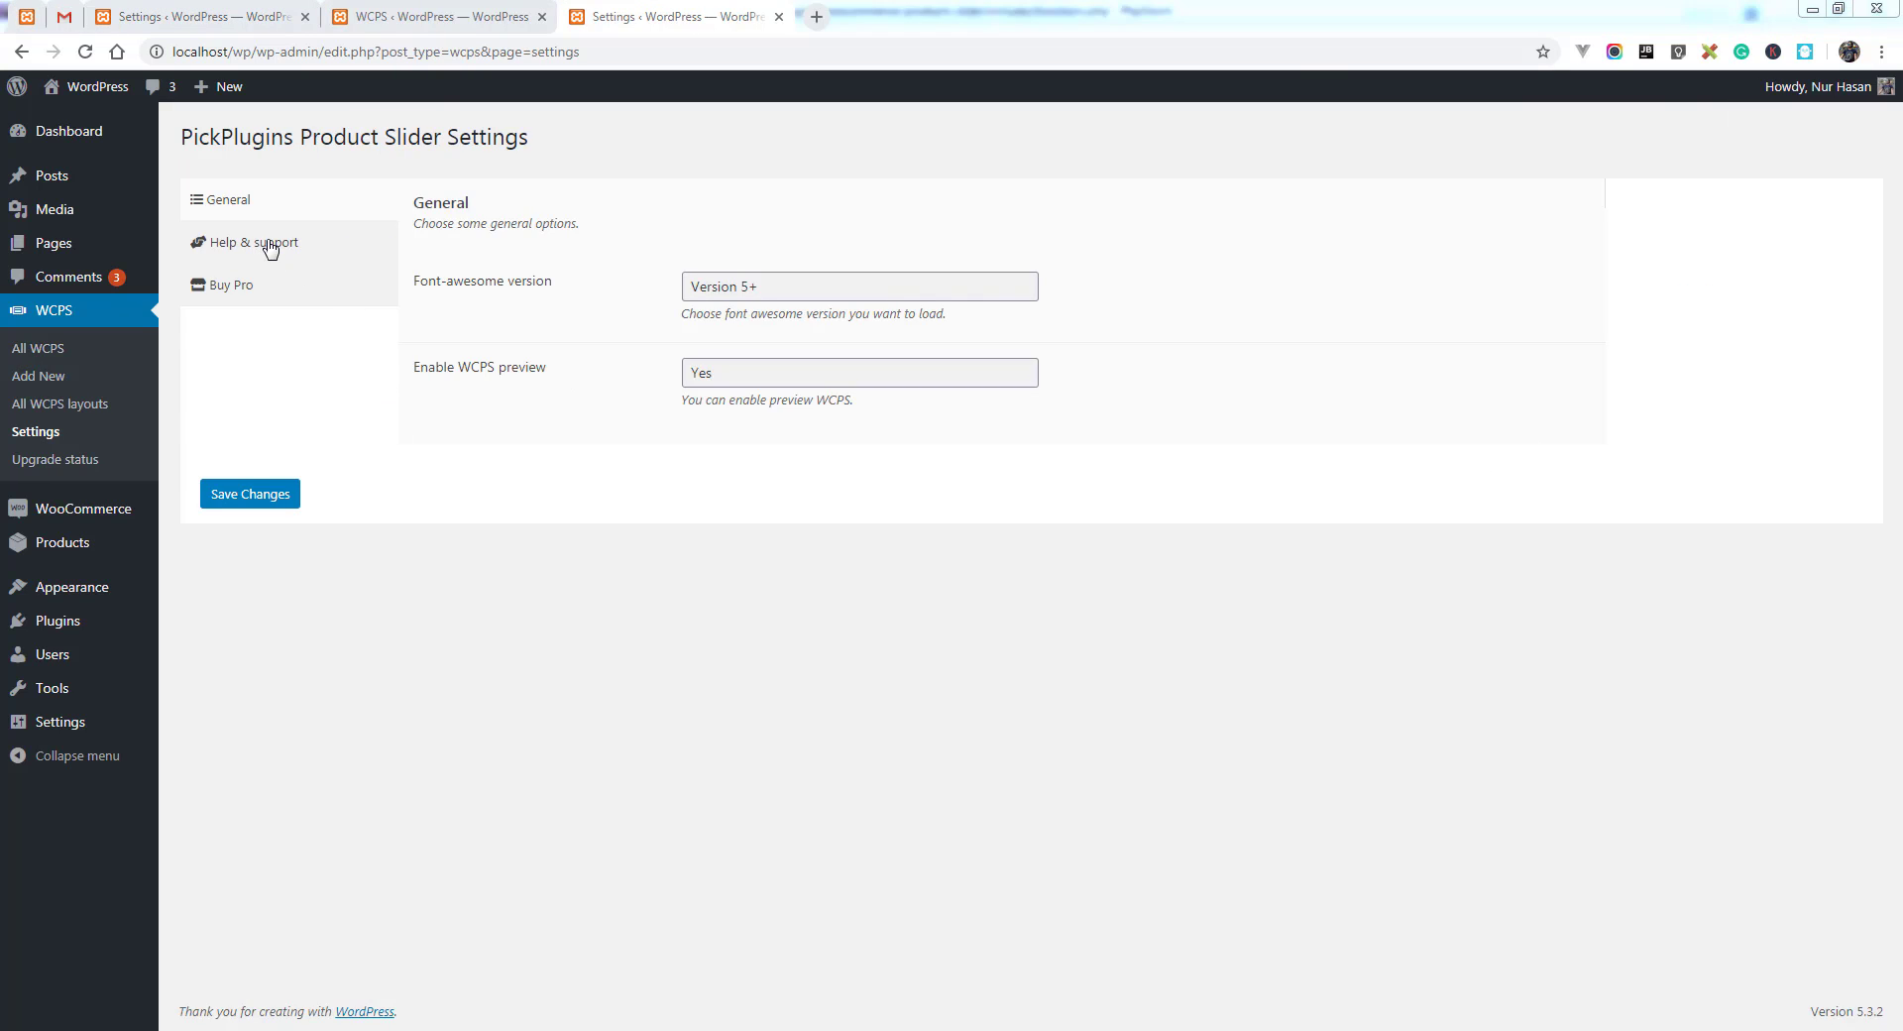
Reset the Product Slider migration from Help & support, confirming and refreshing until the reset completes
left_click(271, 247)
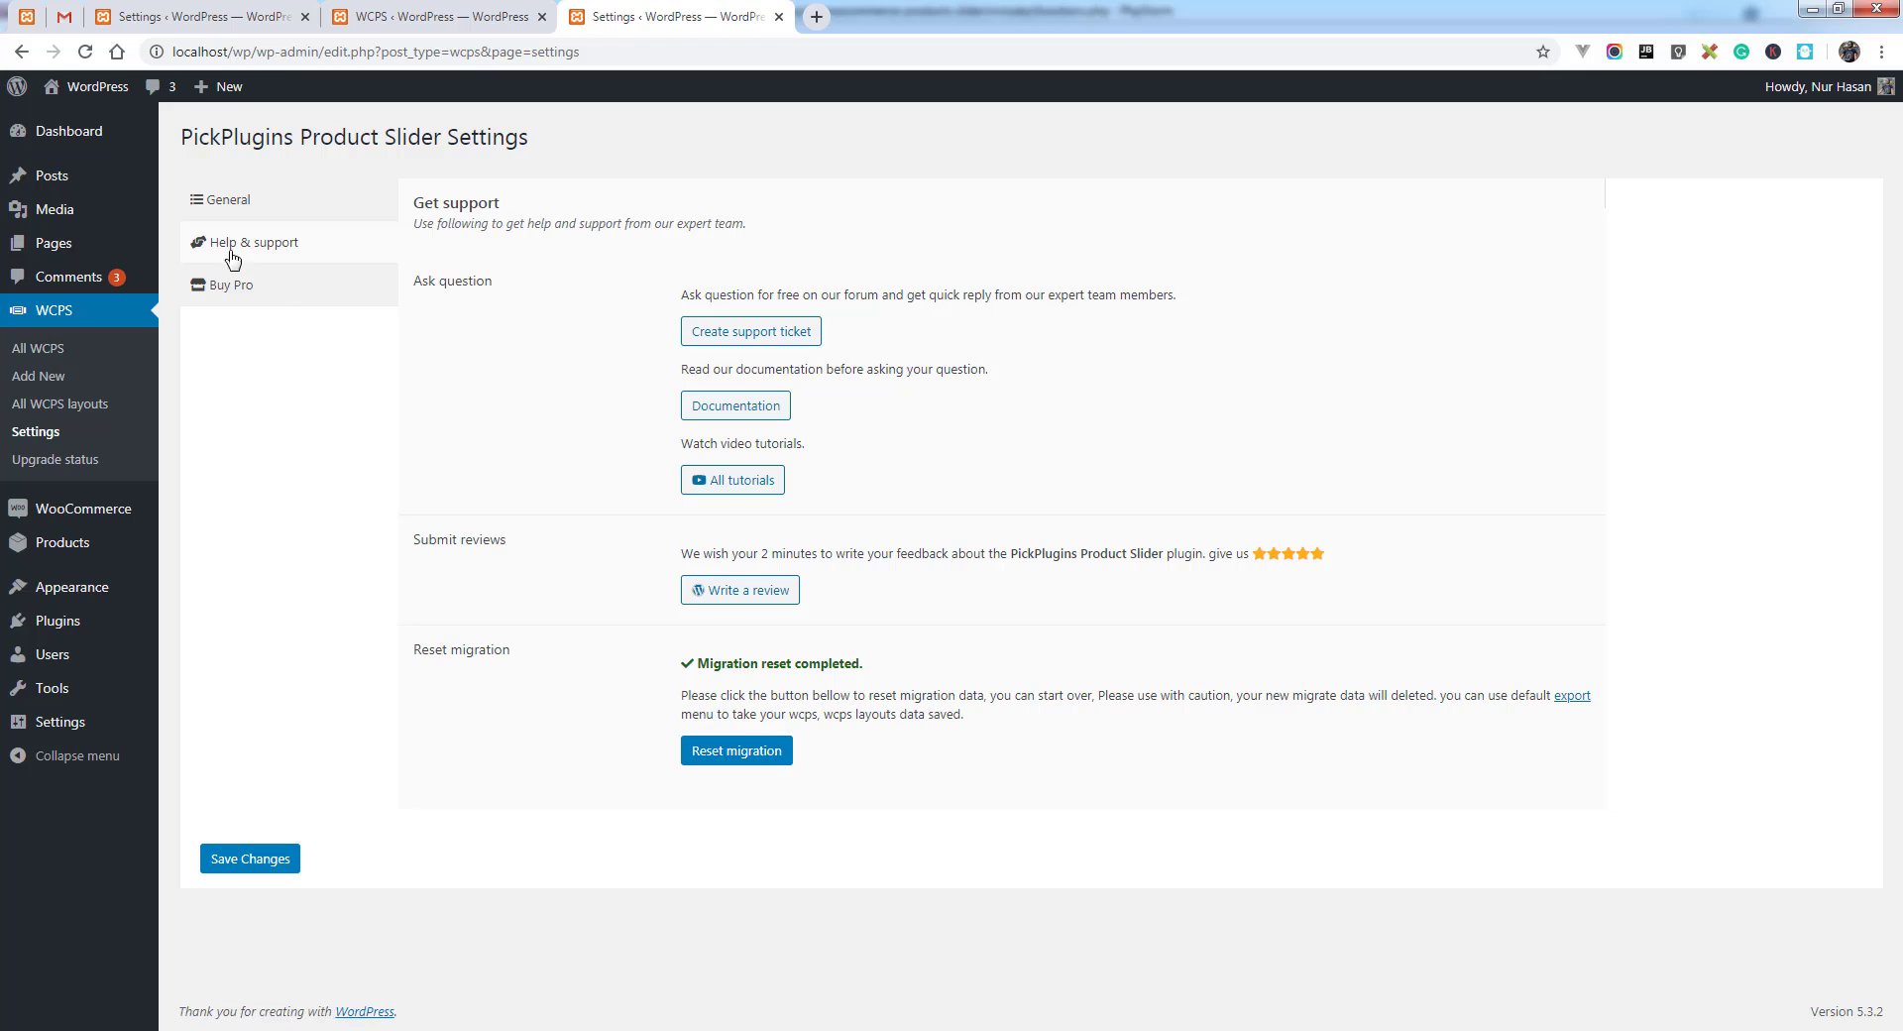
left_click(735, 758)
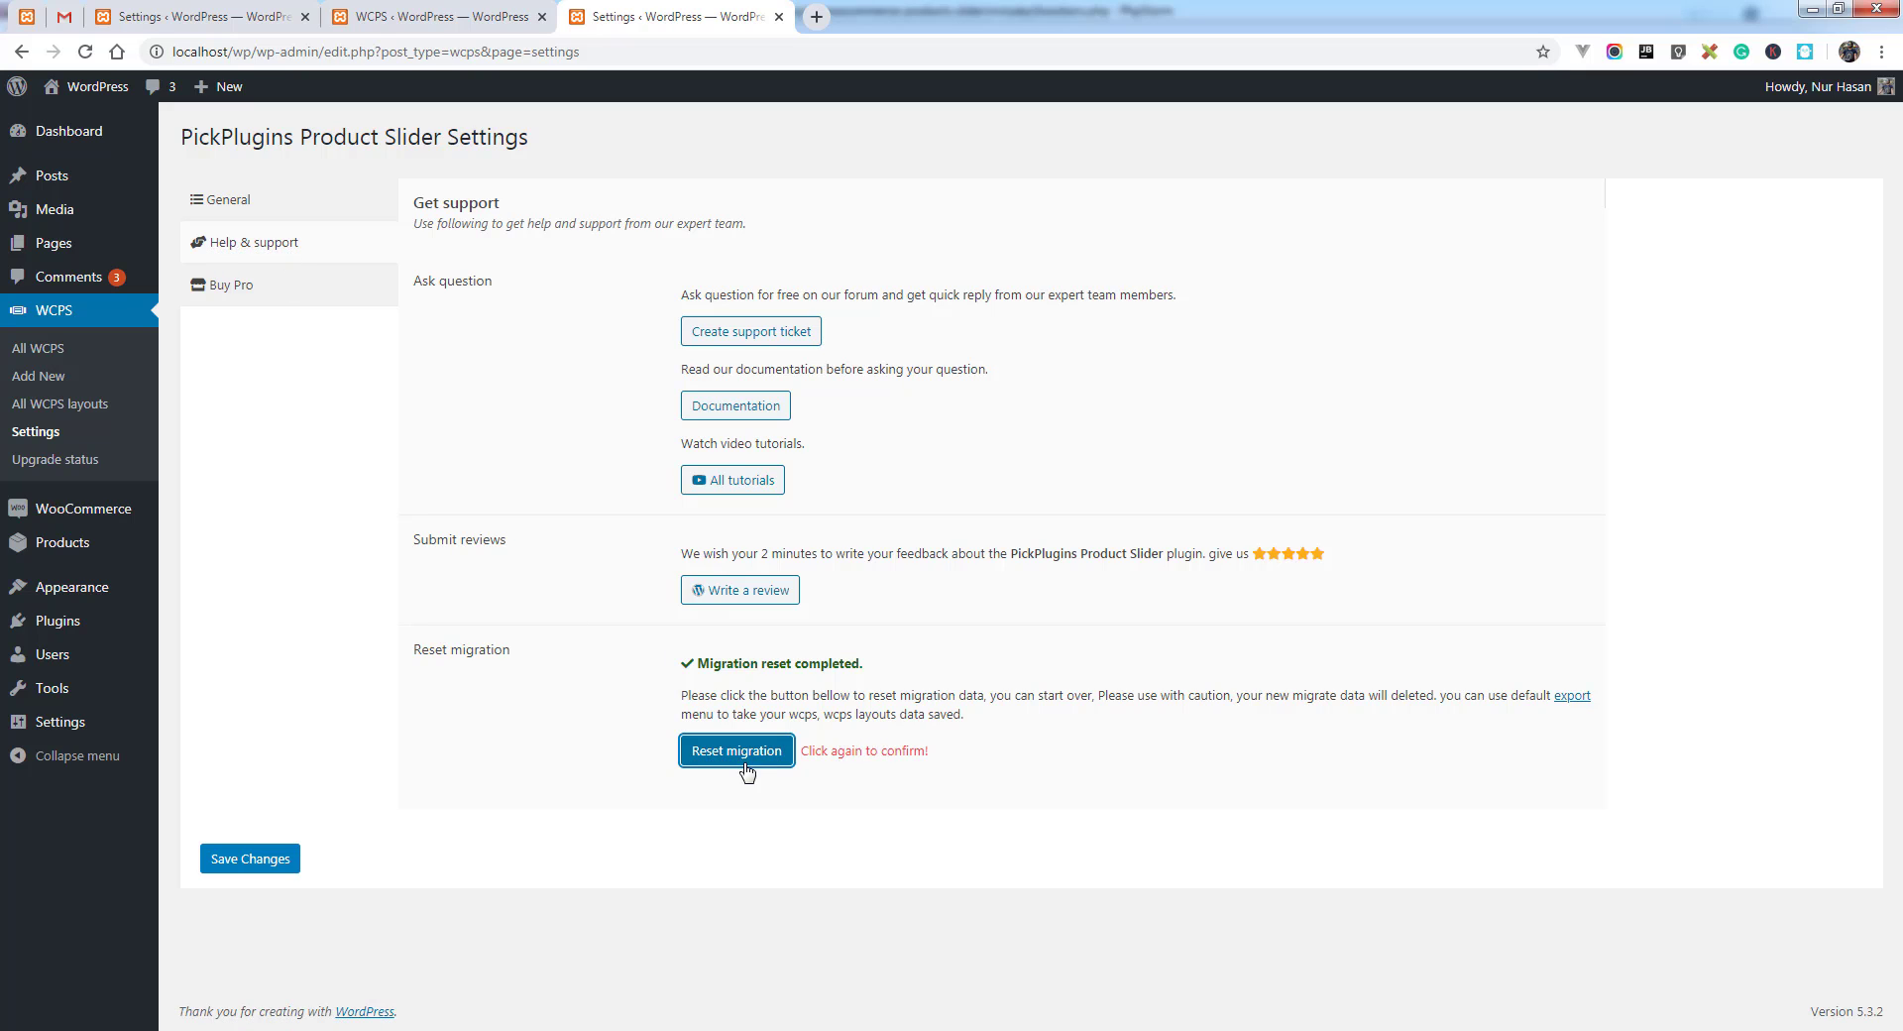
left_click(726, 754)
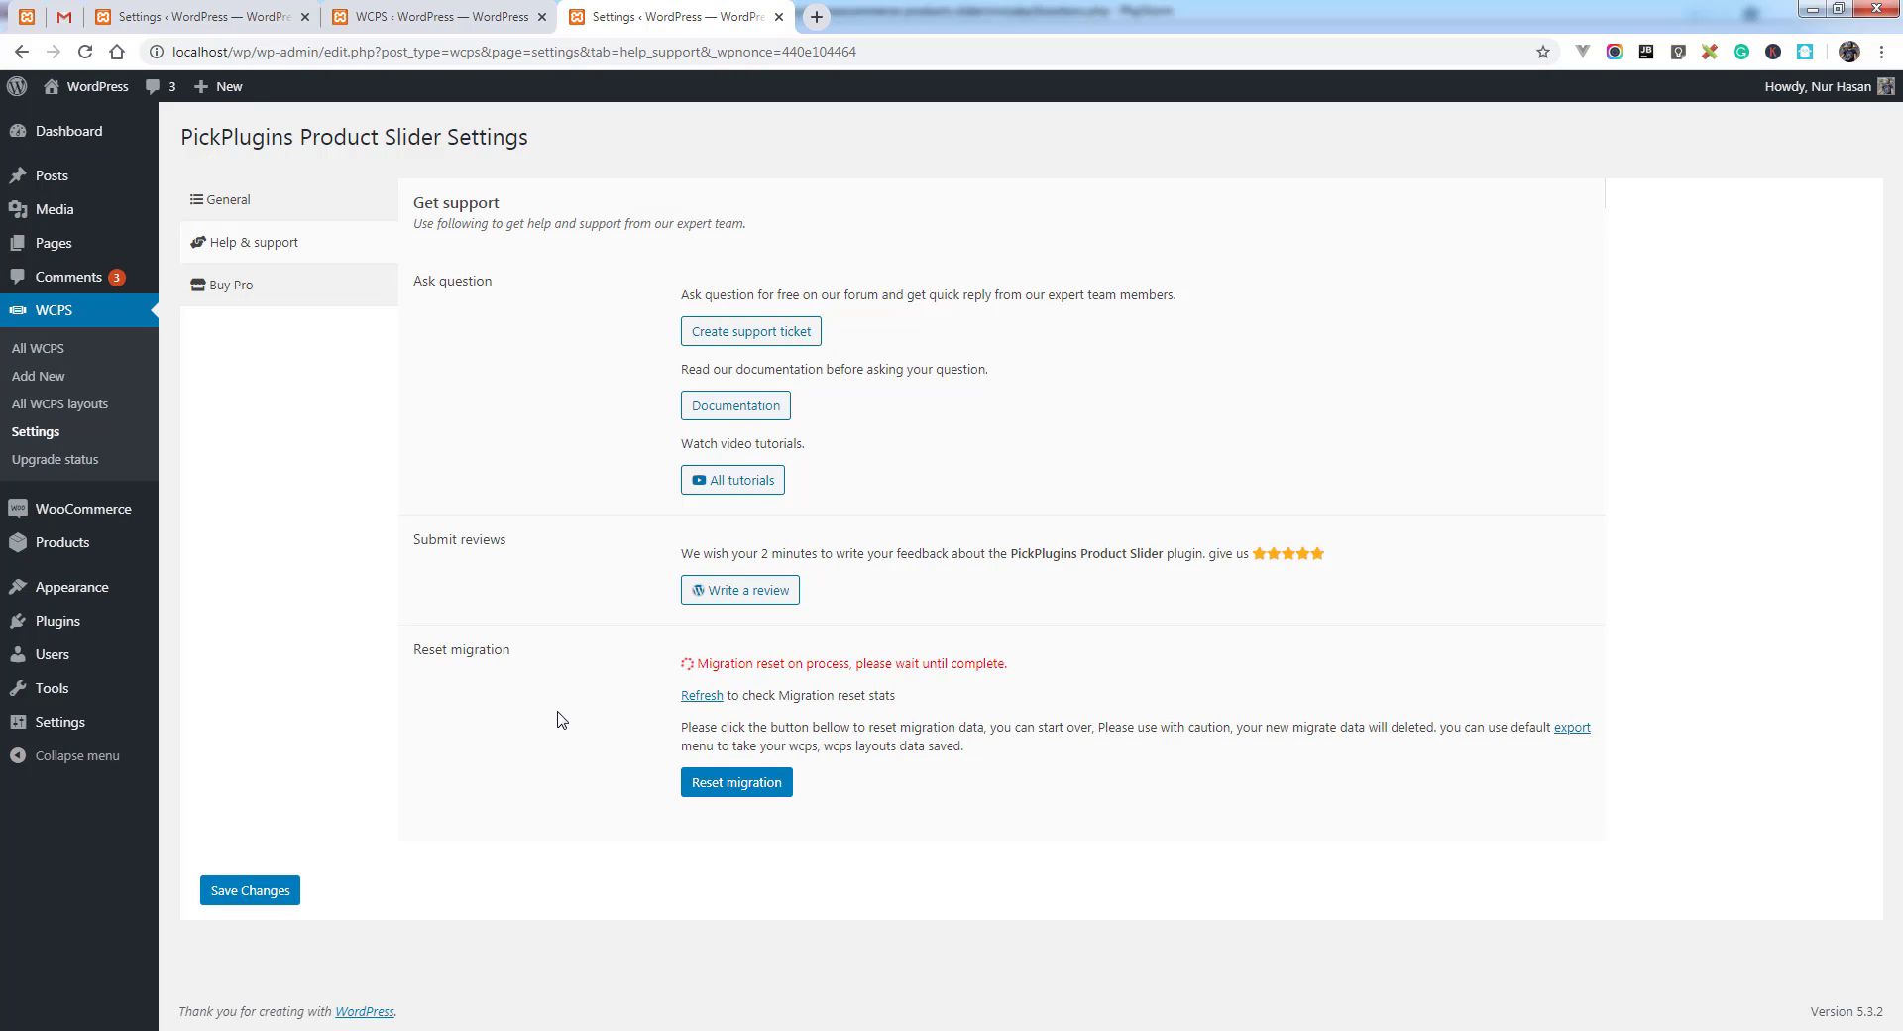
left_click(701, 697)
left_click(702, 697)
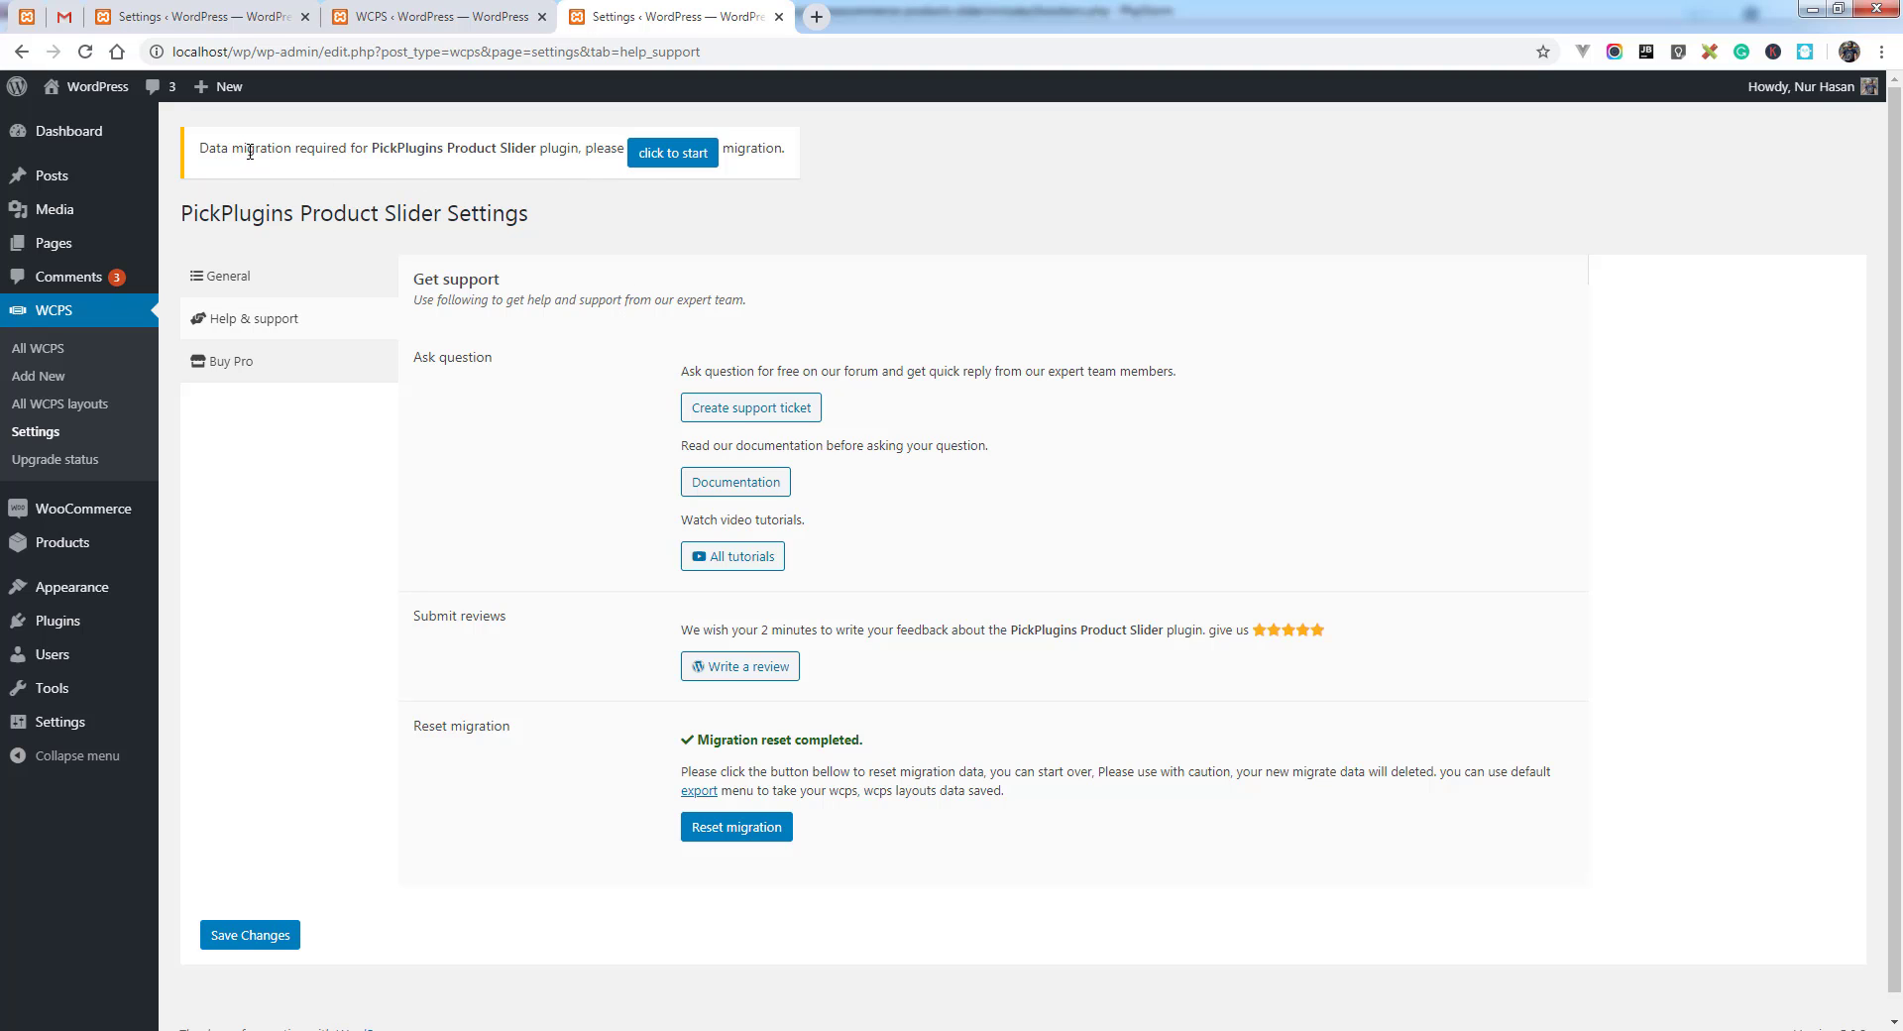
Restart the data migration and refresh until settings are Completed and all four themes are Done
left_click(672, 159)
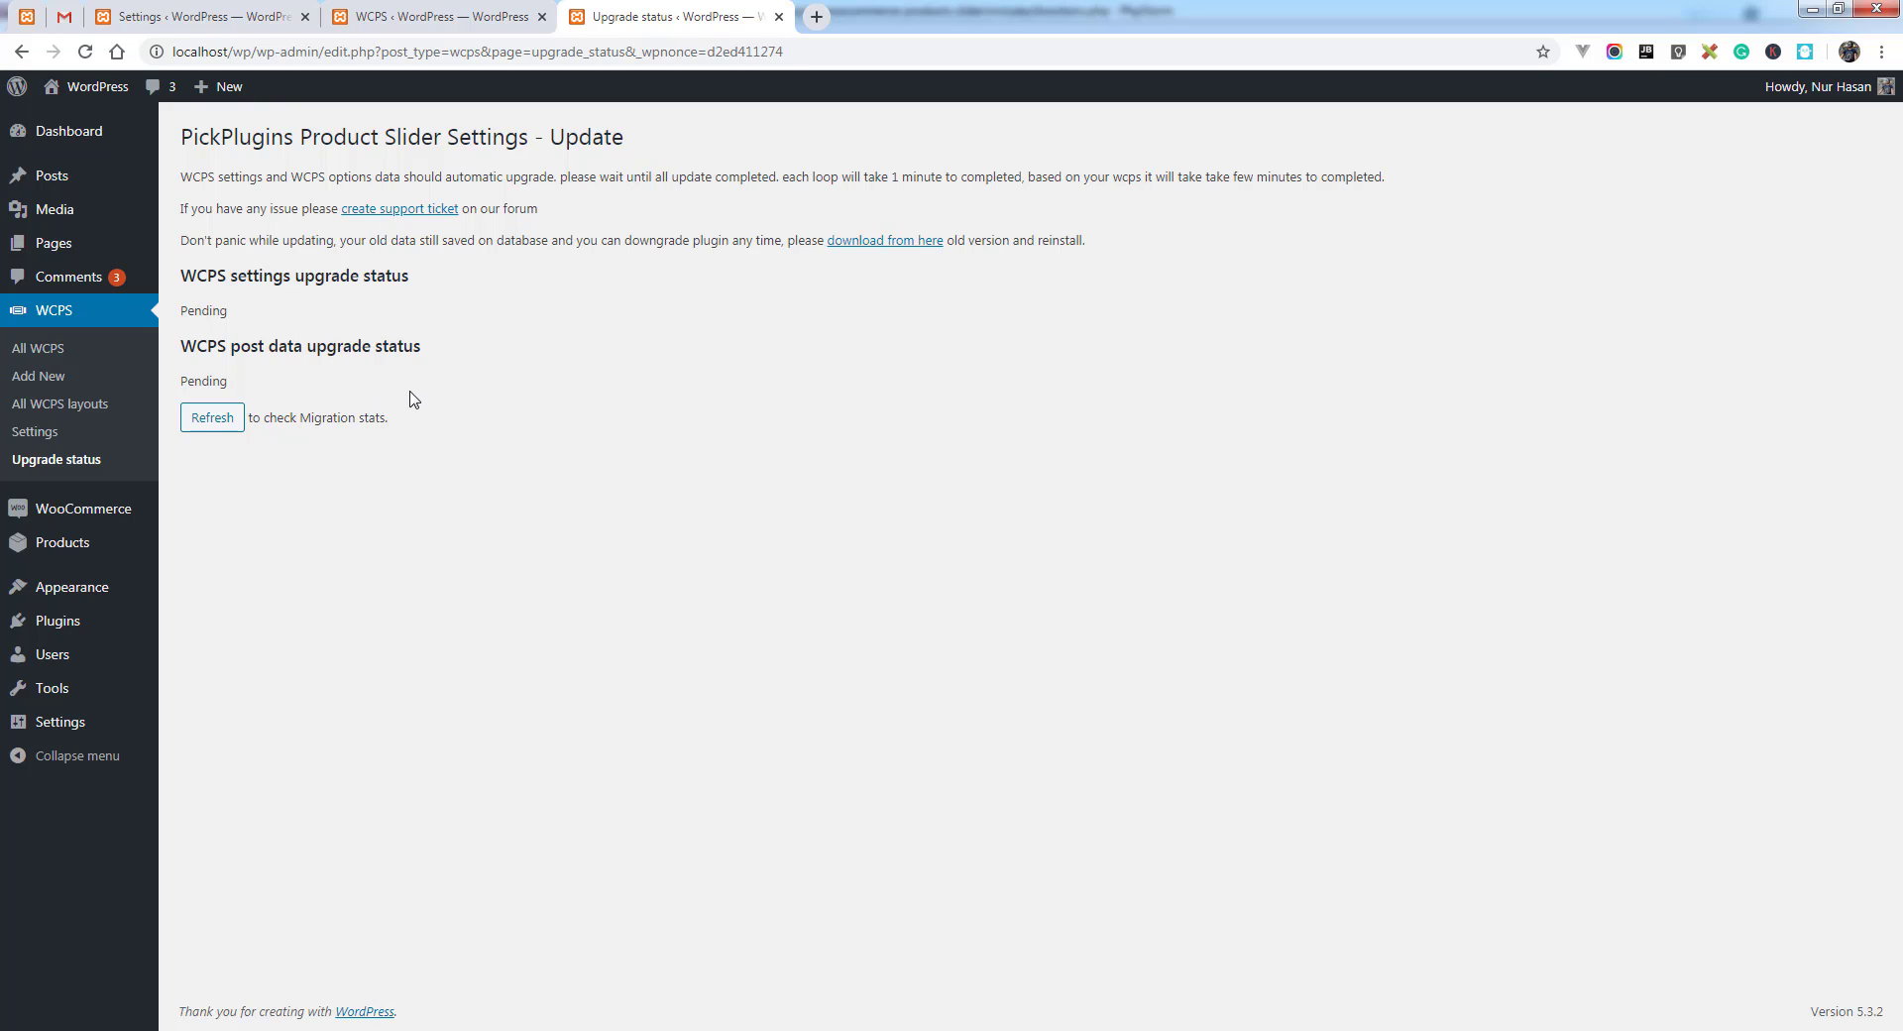
left_click(212, 417)
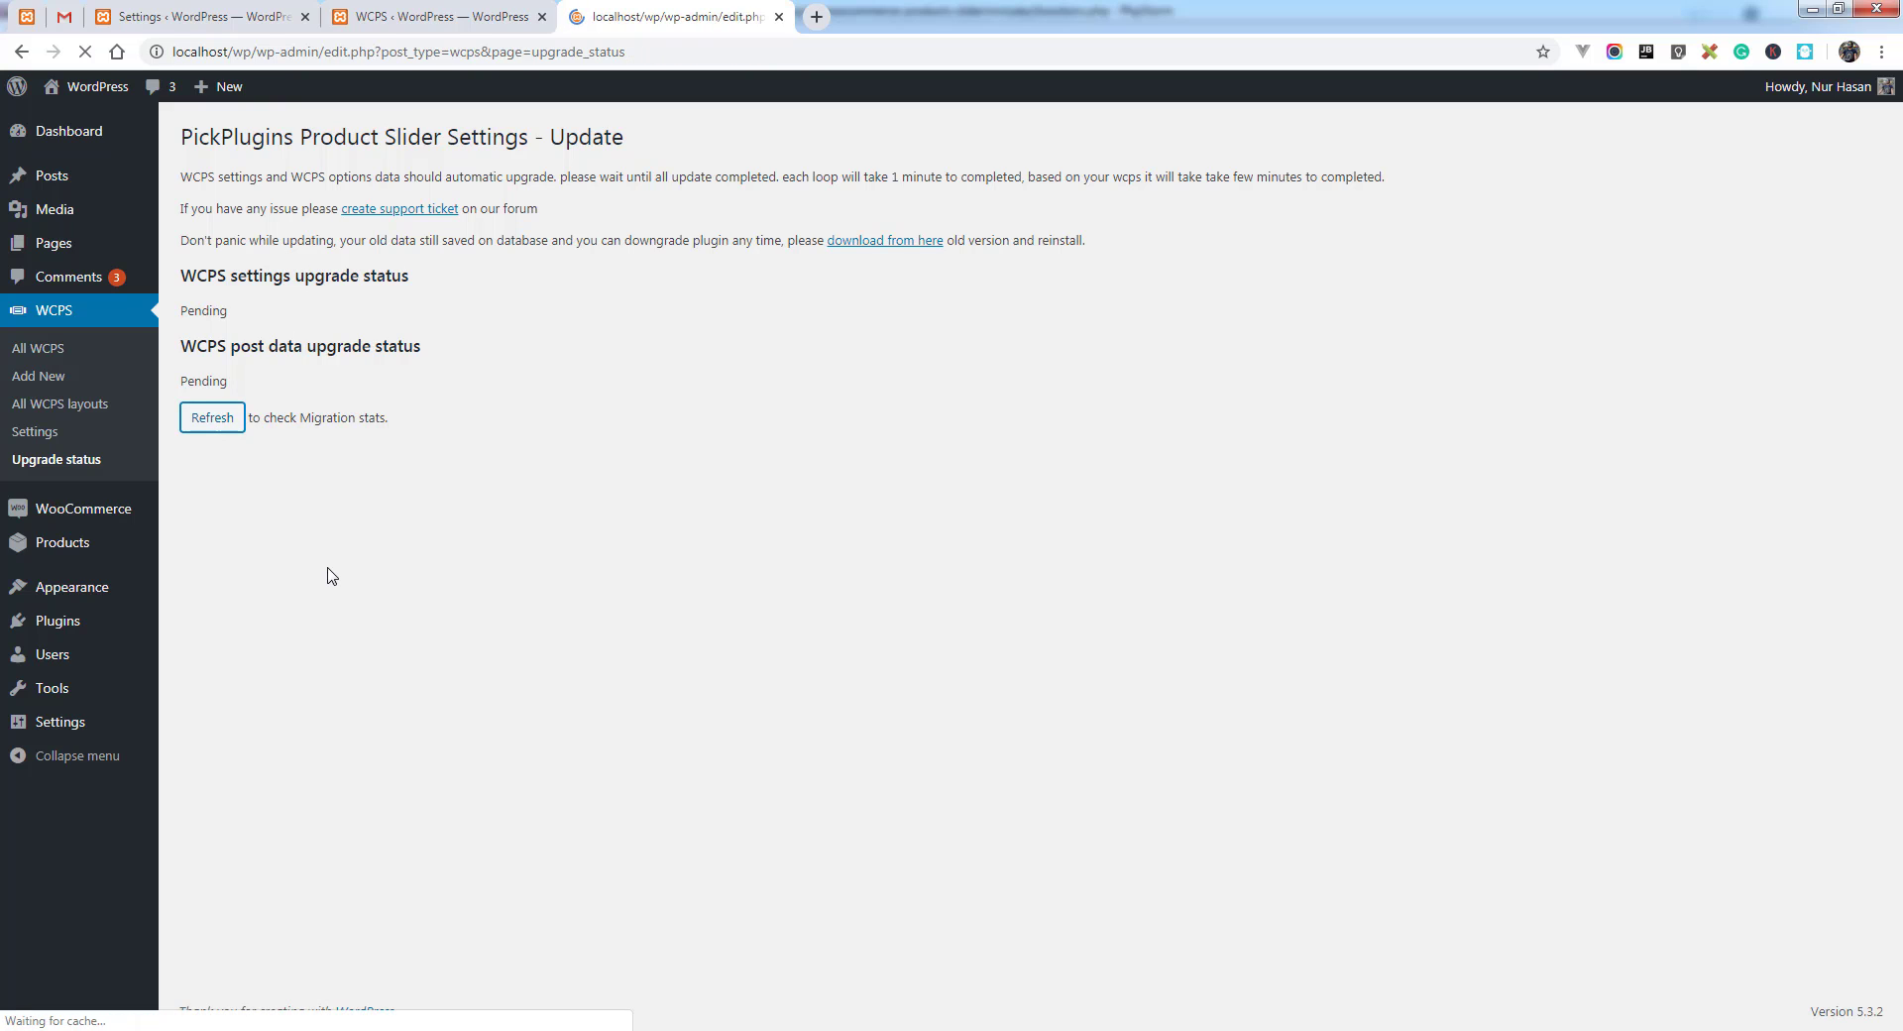
left_click(220, 428)
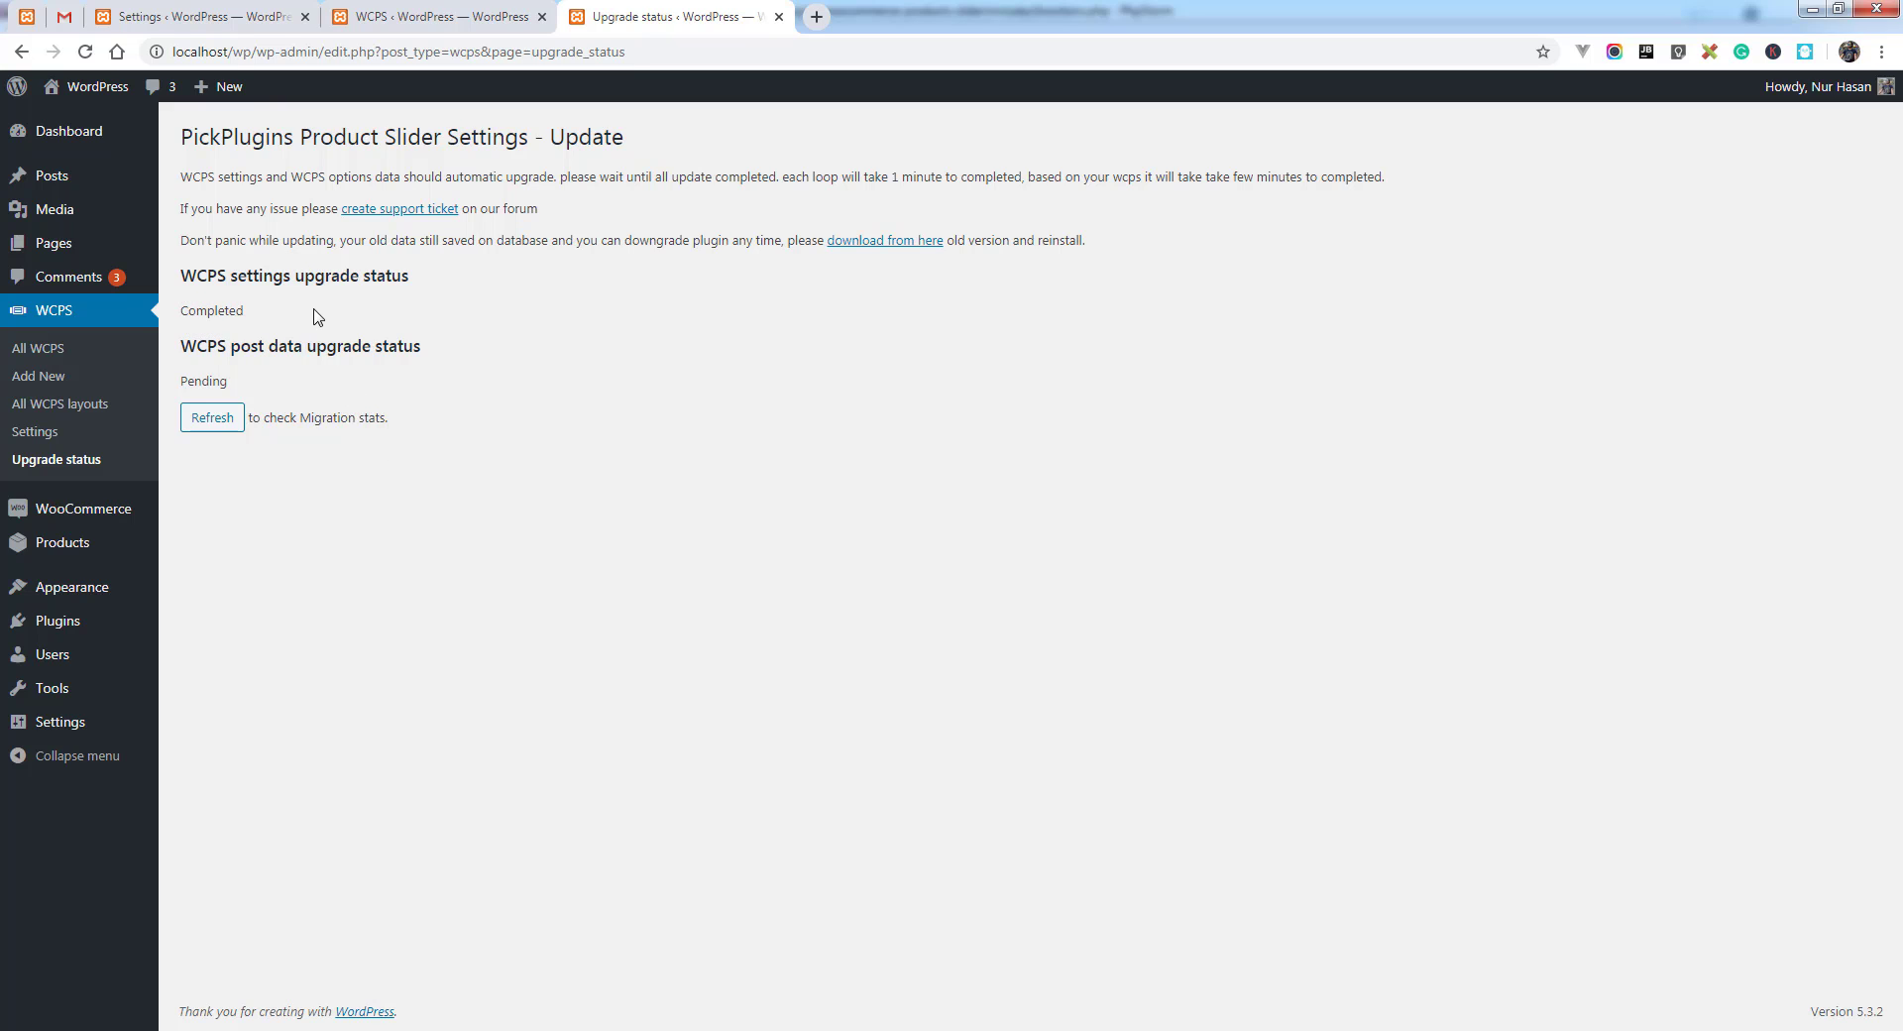
left_click(213, 425)
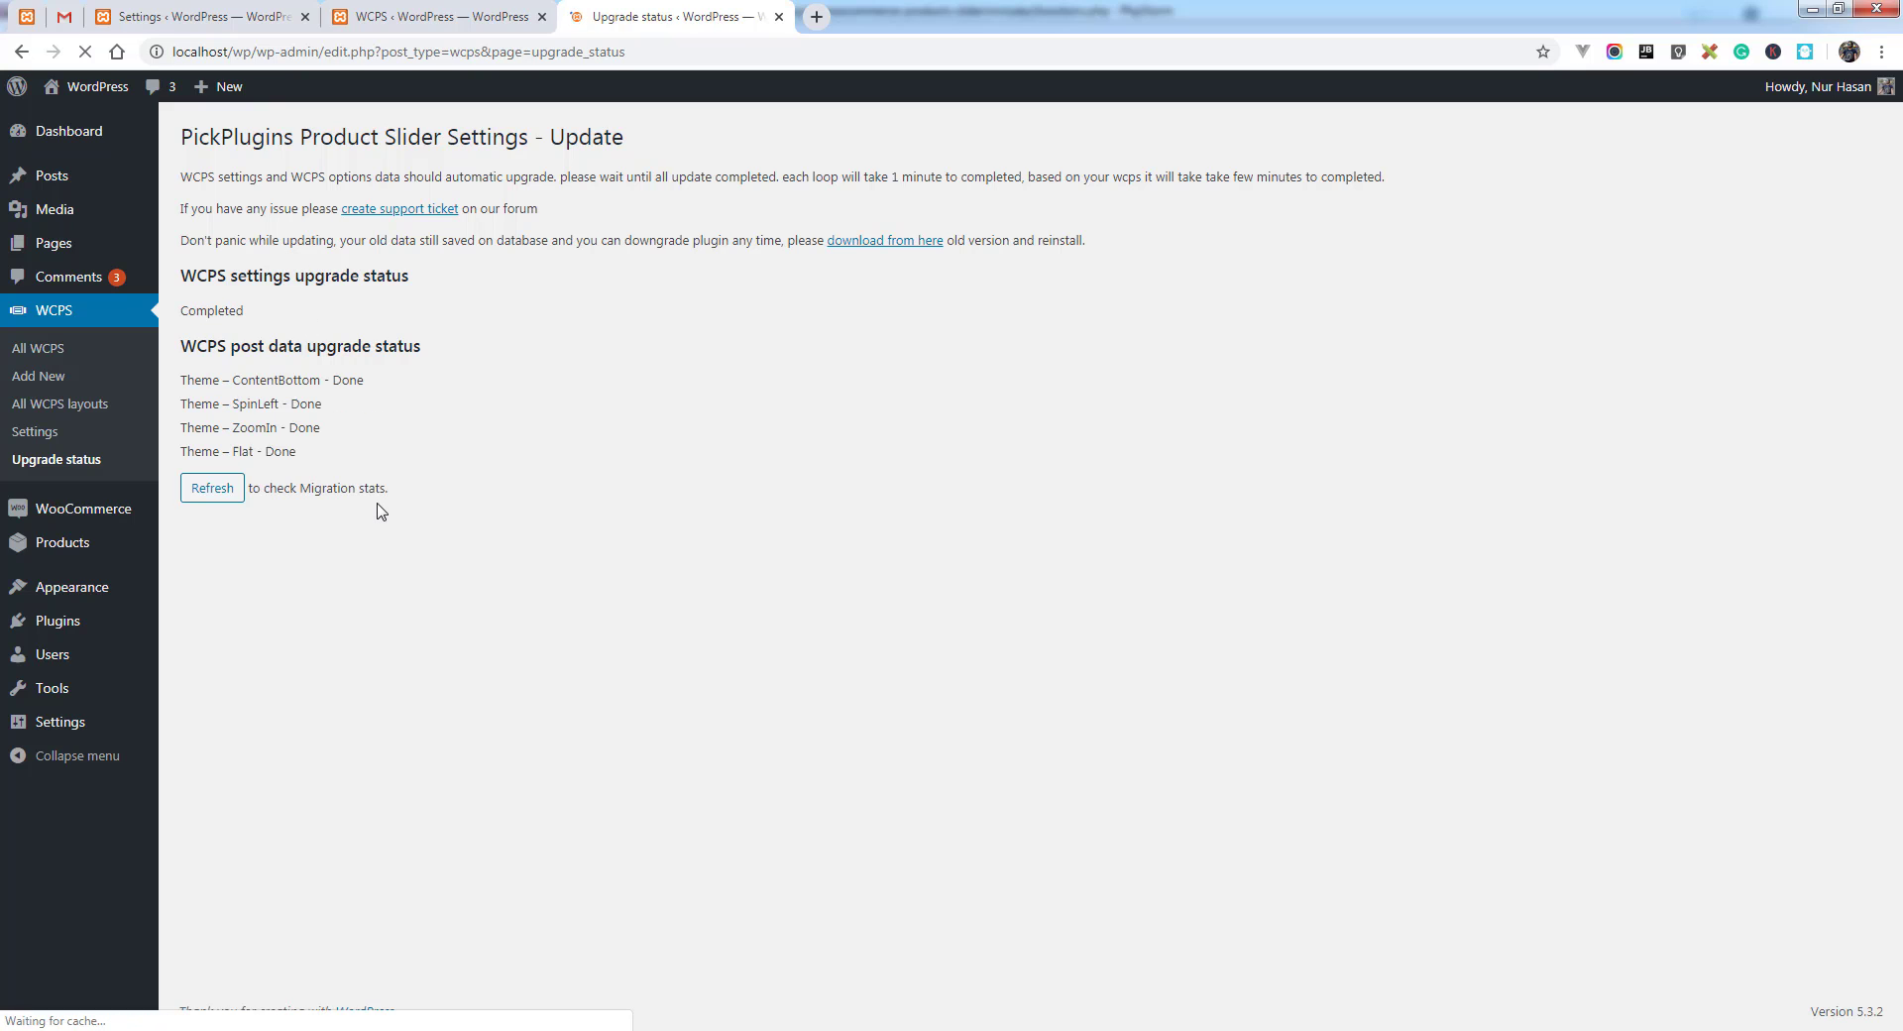
left_click_drag(201, 382, 337, 452)
left_click(62, 361)
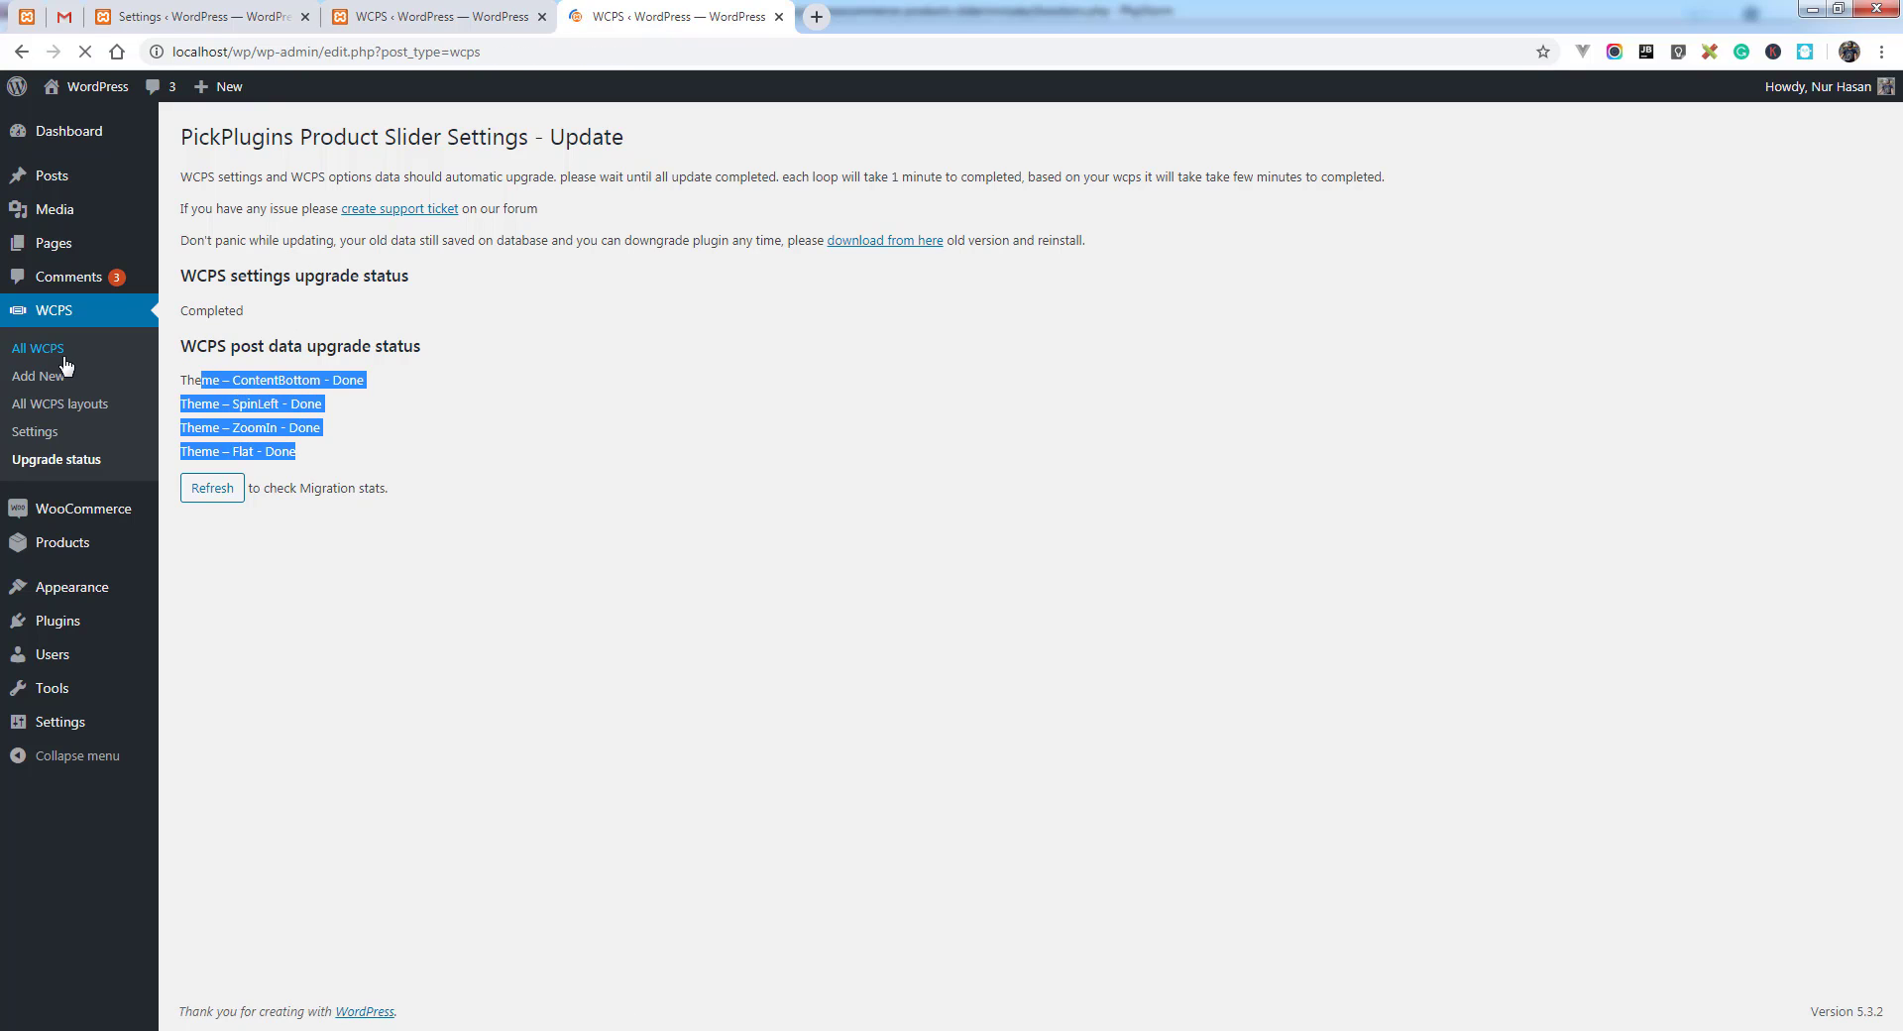
Review the Theme – ContentBottom slider's item layouts, then list the duplicated WCPS layouts
left_click(300, 285)
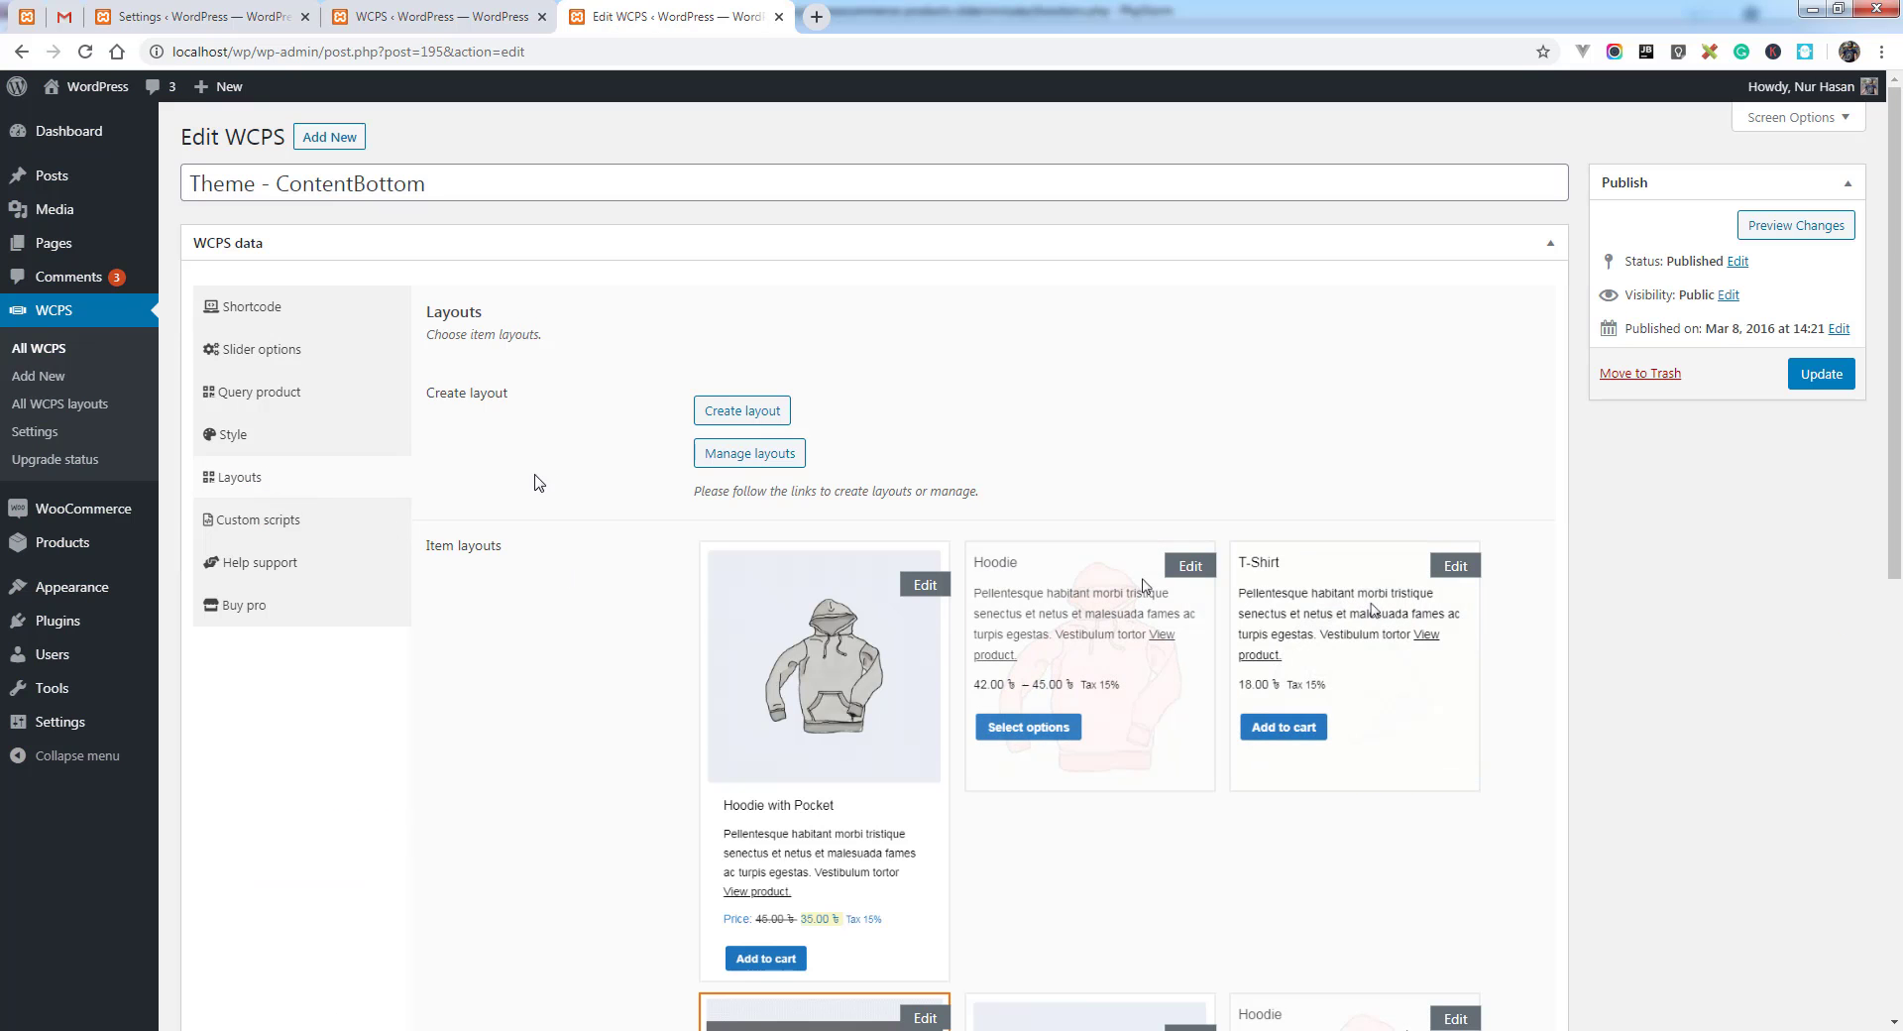
scroll(595, 694, "down", 6)
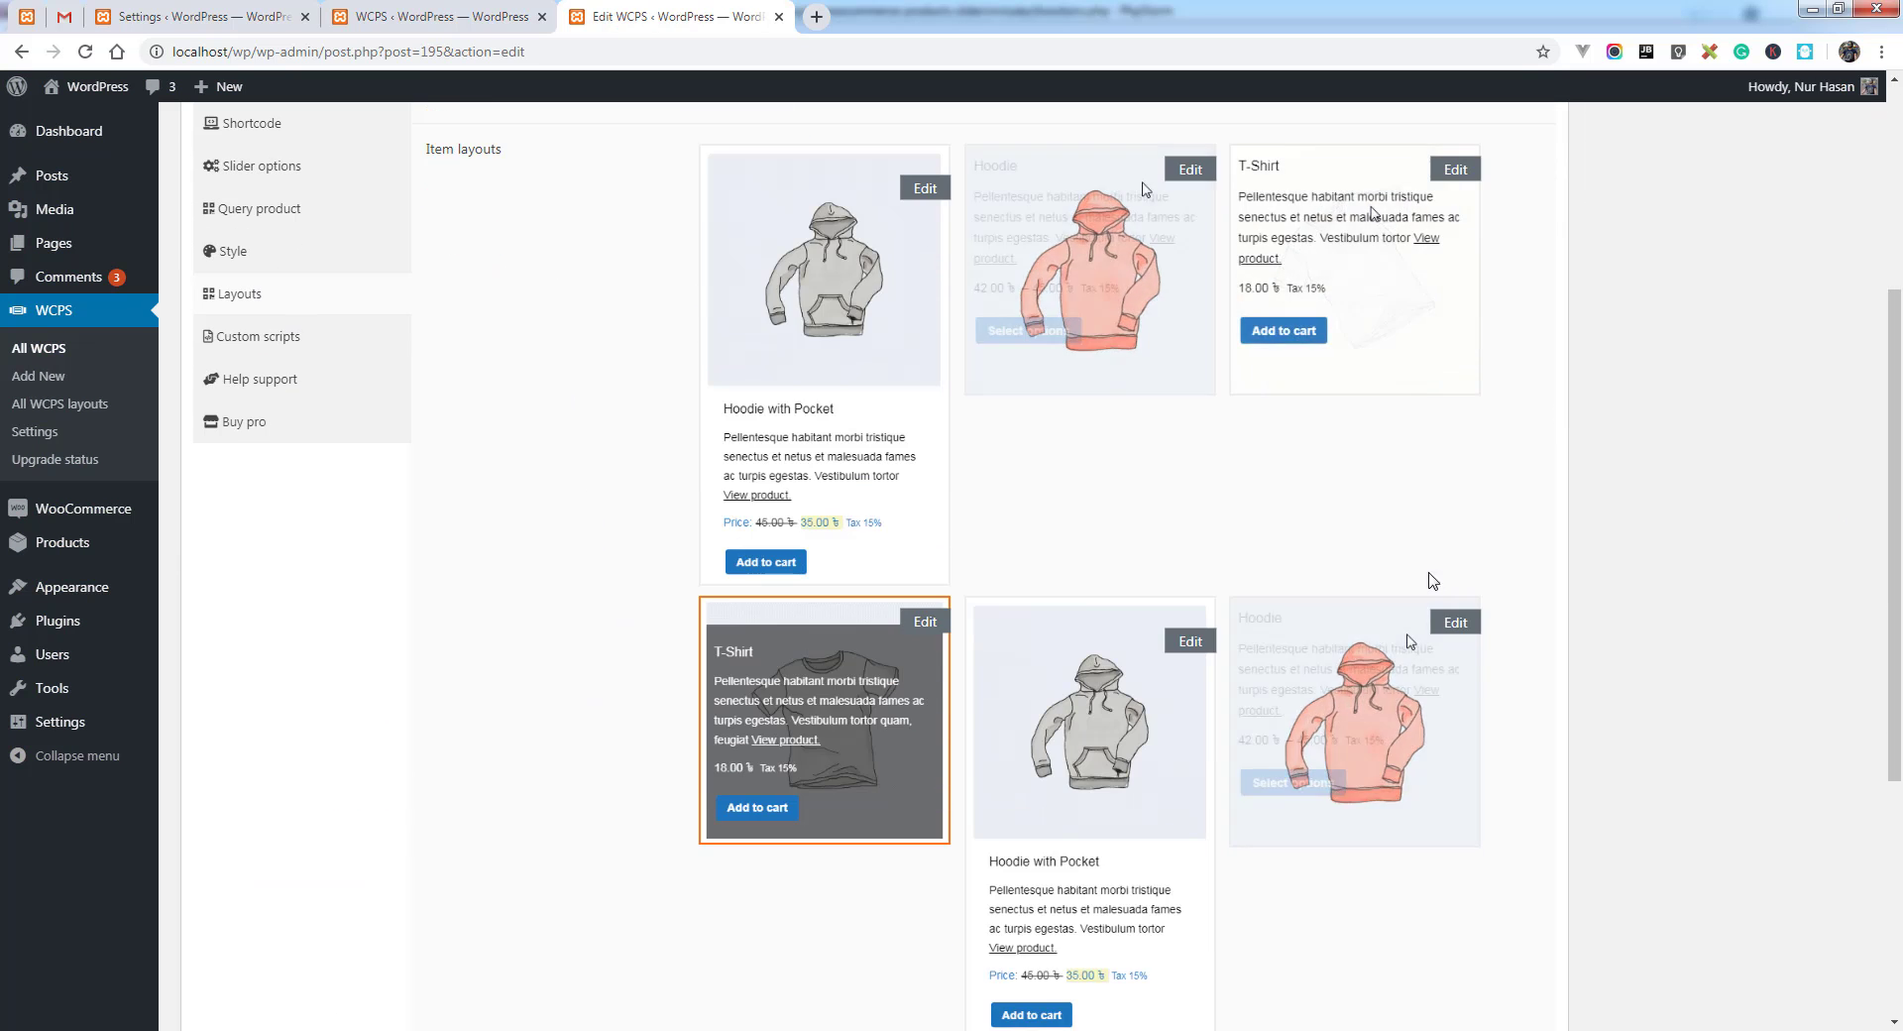
scroll(659, 611, "up", 3)
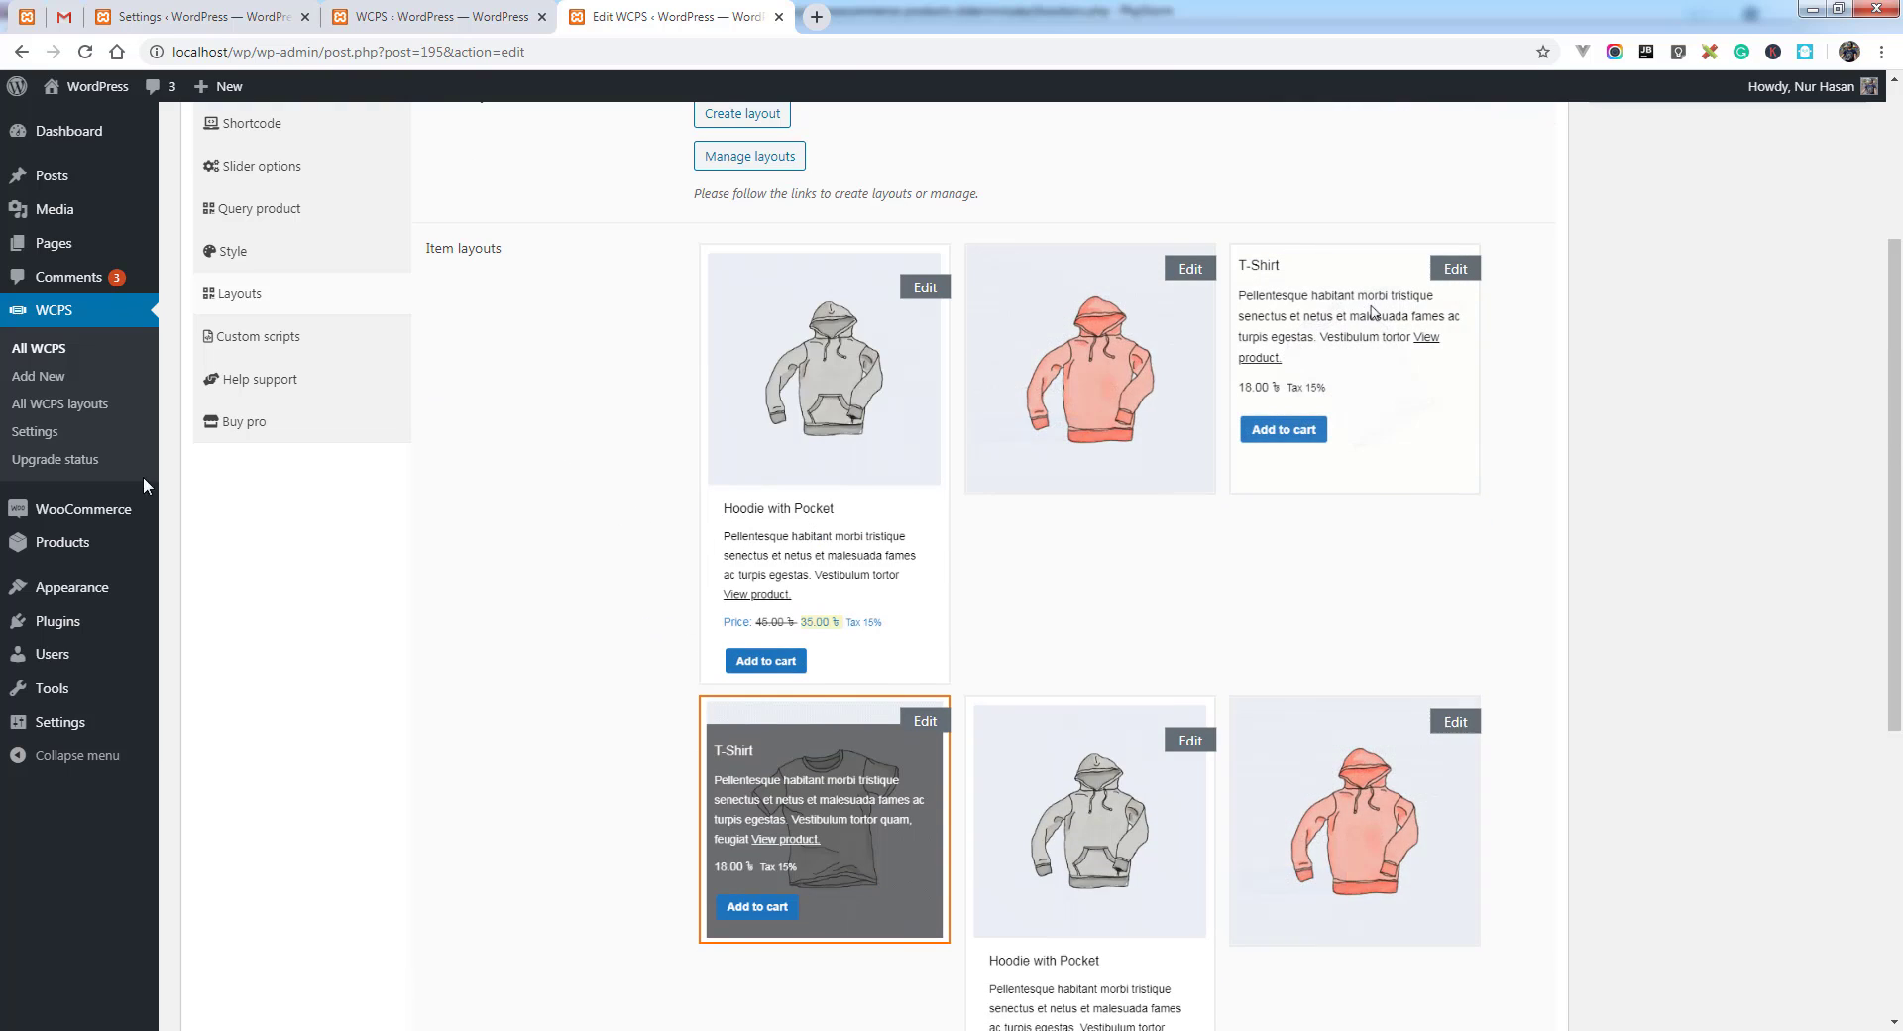
left_click(76, 404)
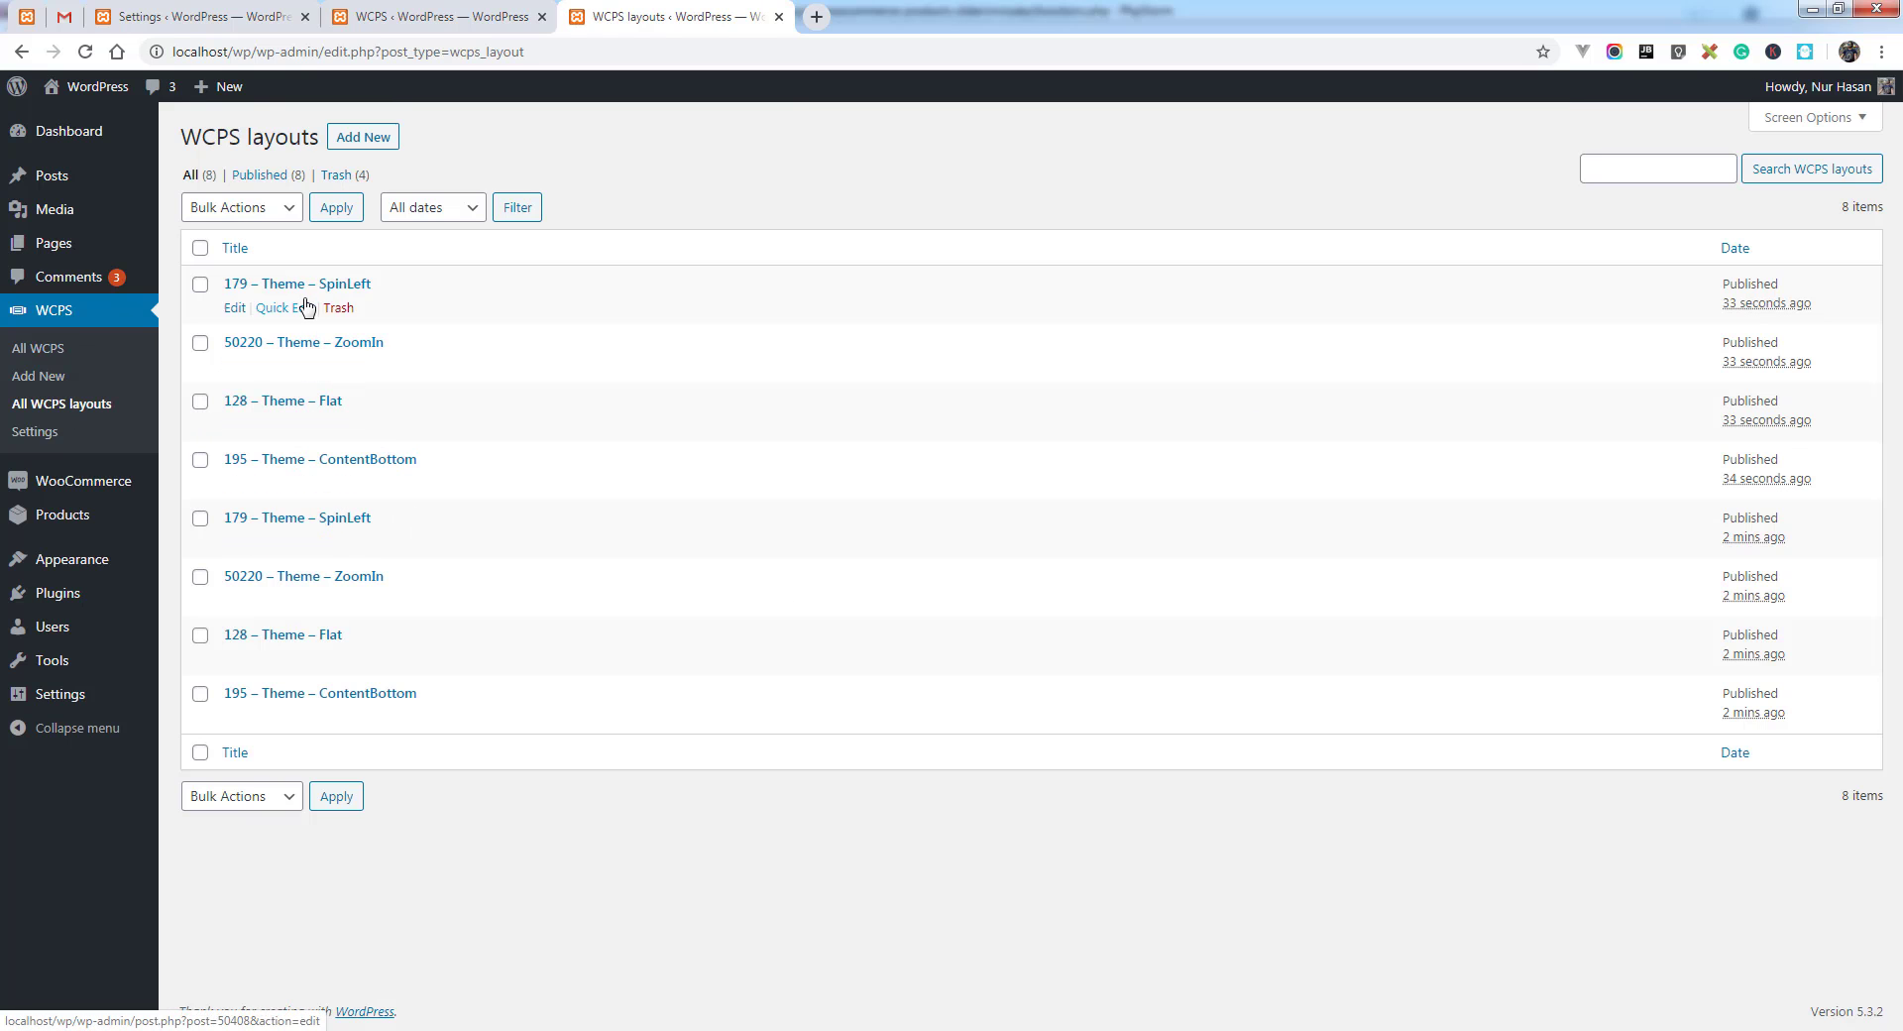
Trash the older SpinLeft, ZoomIn, Flat and ContentBottom duplicate layouts via Bulk Actions
left_click(201, 521)
left_click(202, 578)
left_click(201, 637)
left_click(201, 694)
left_click(280, 208)
left_click(291, 268)
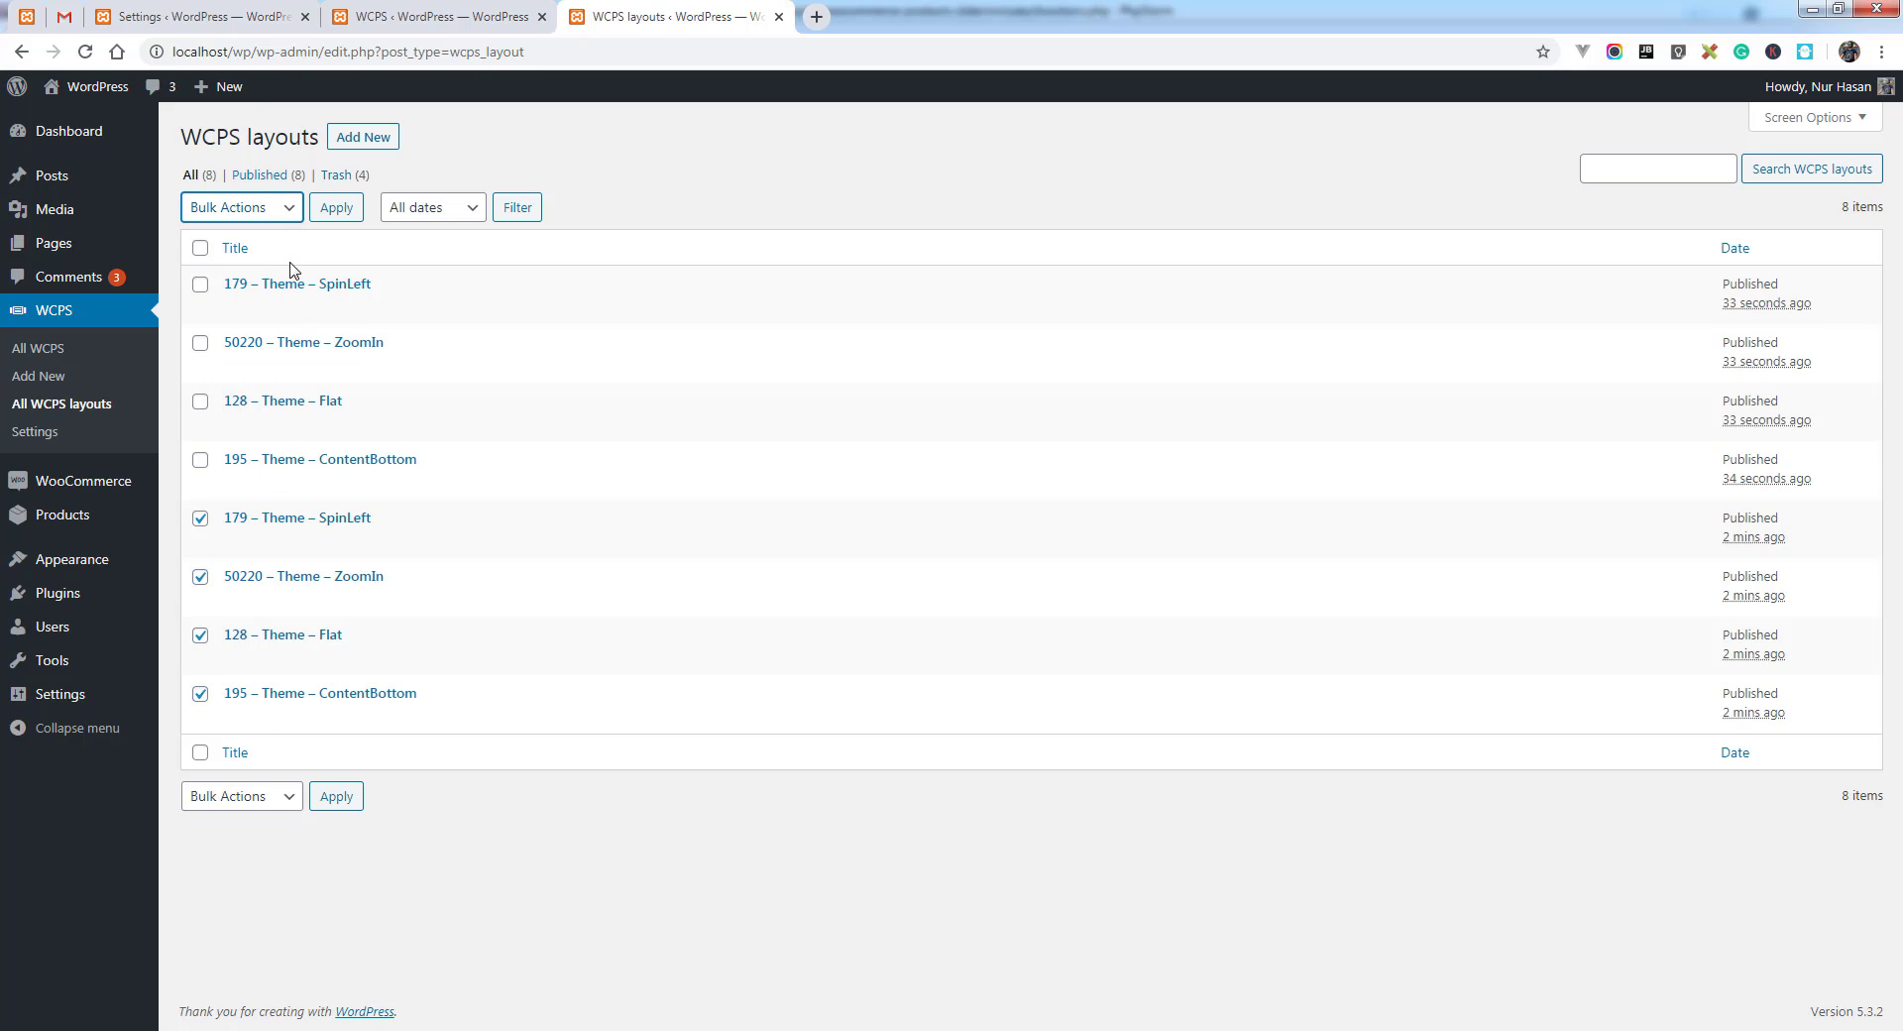
left_click(334, 209)
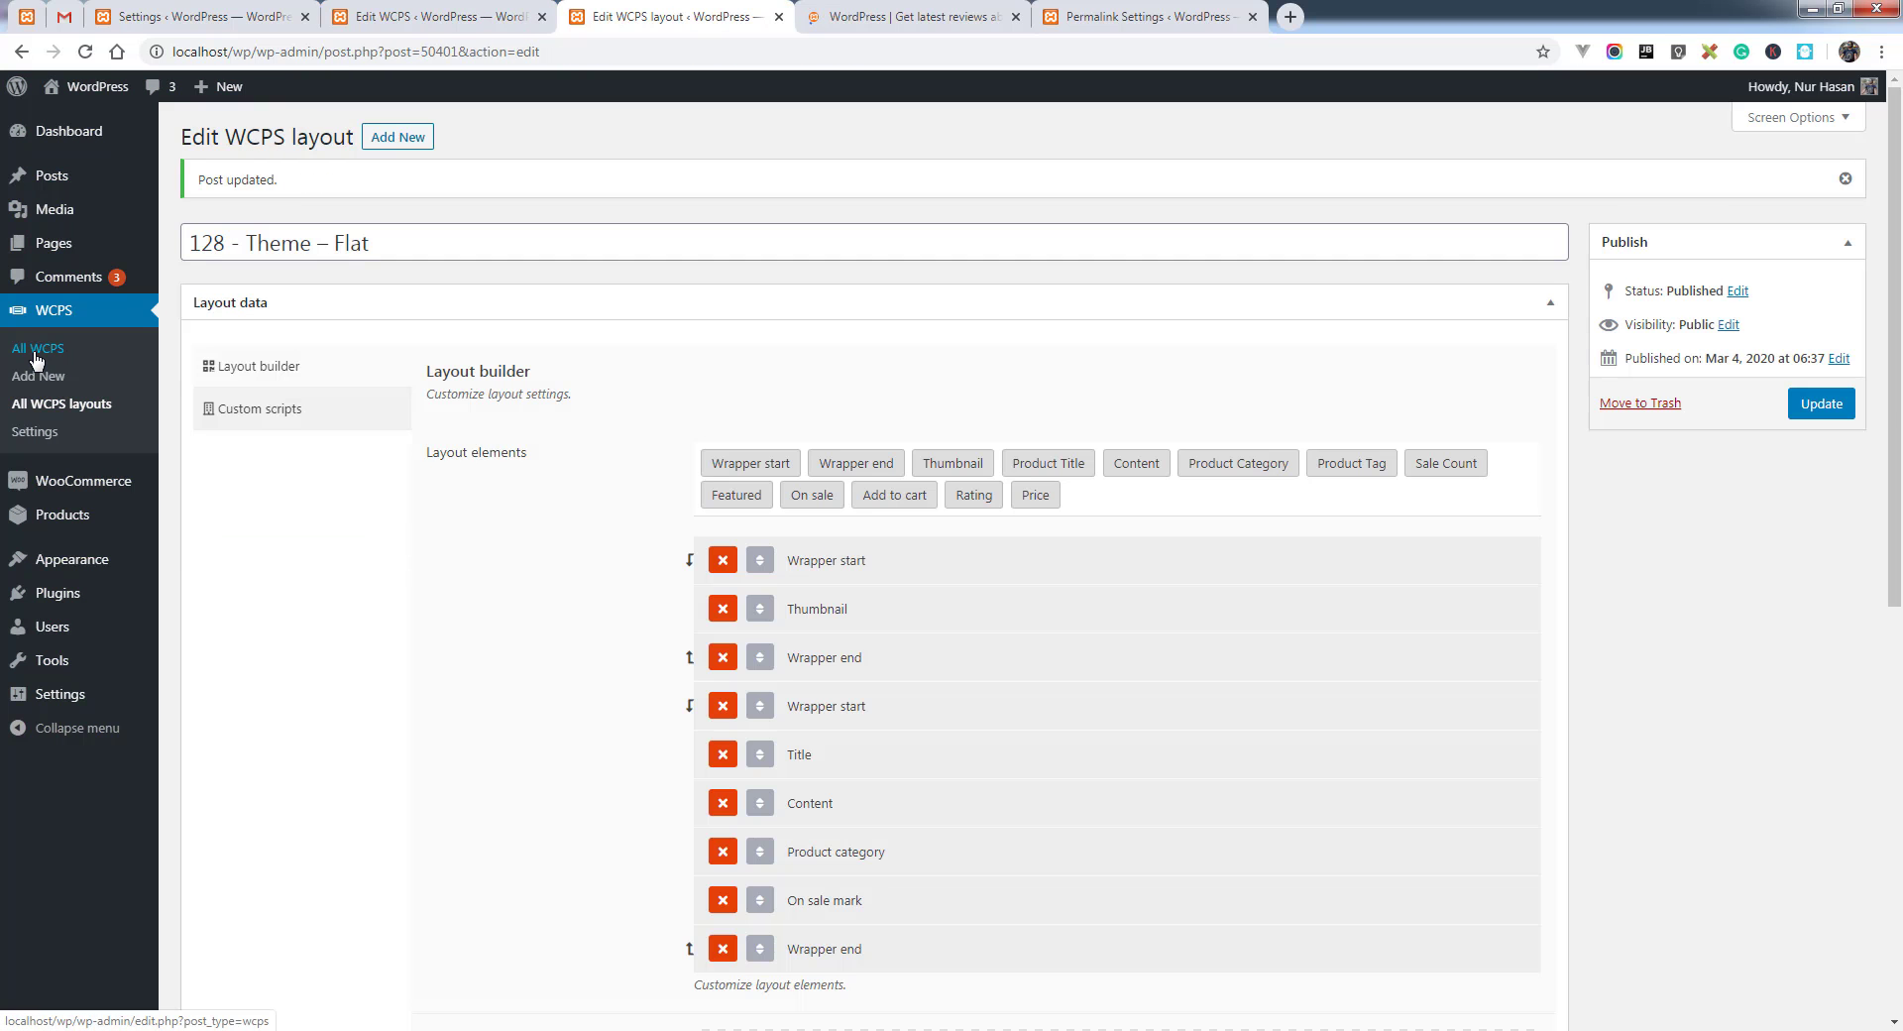
Reopen the Theme – ContentBottom slider from All WCPS and scroll through its item layouts
left_click(36, 349)
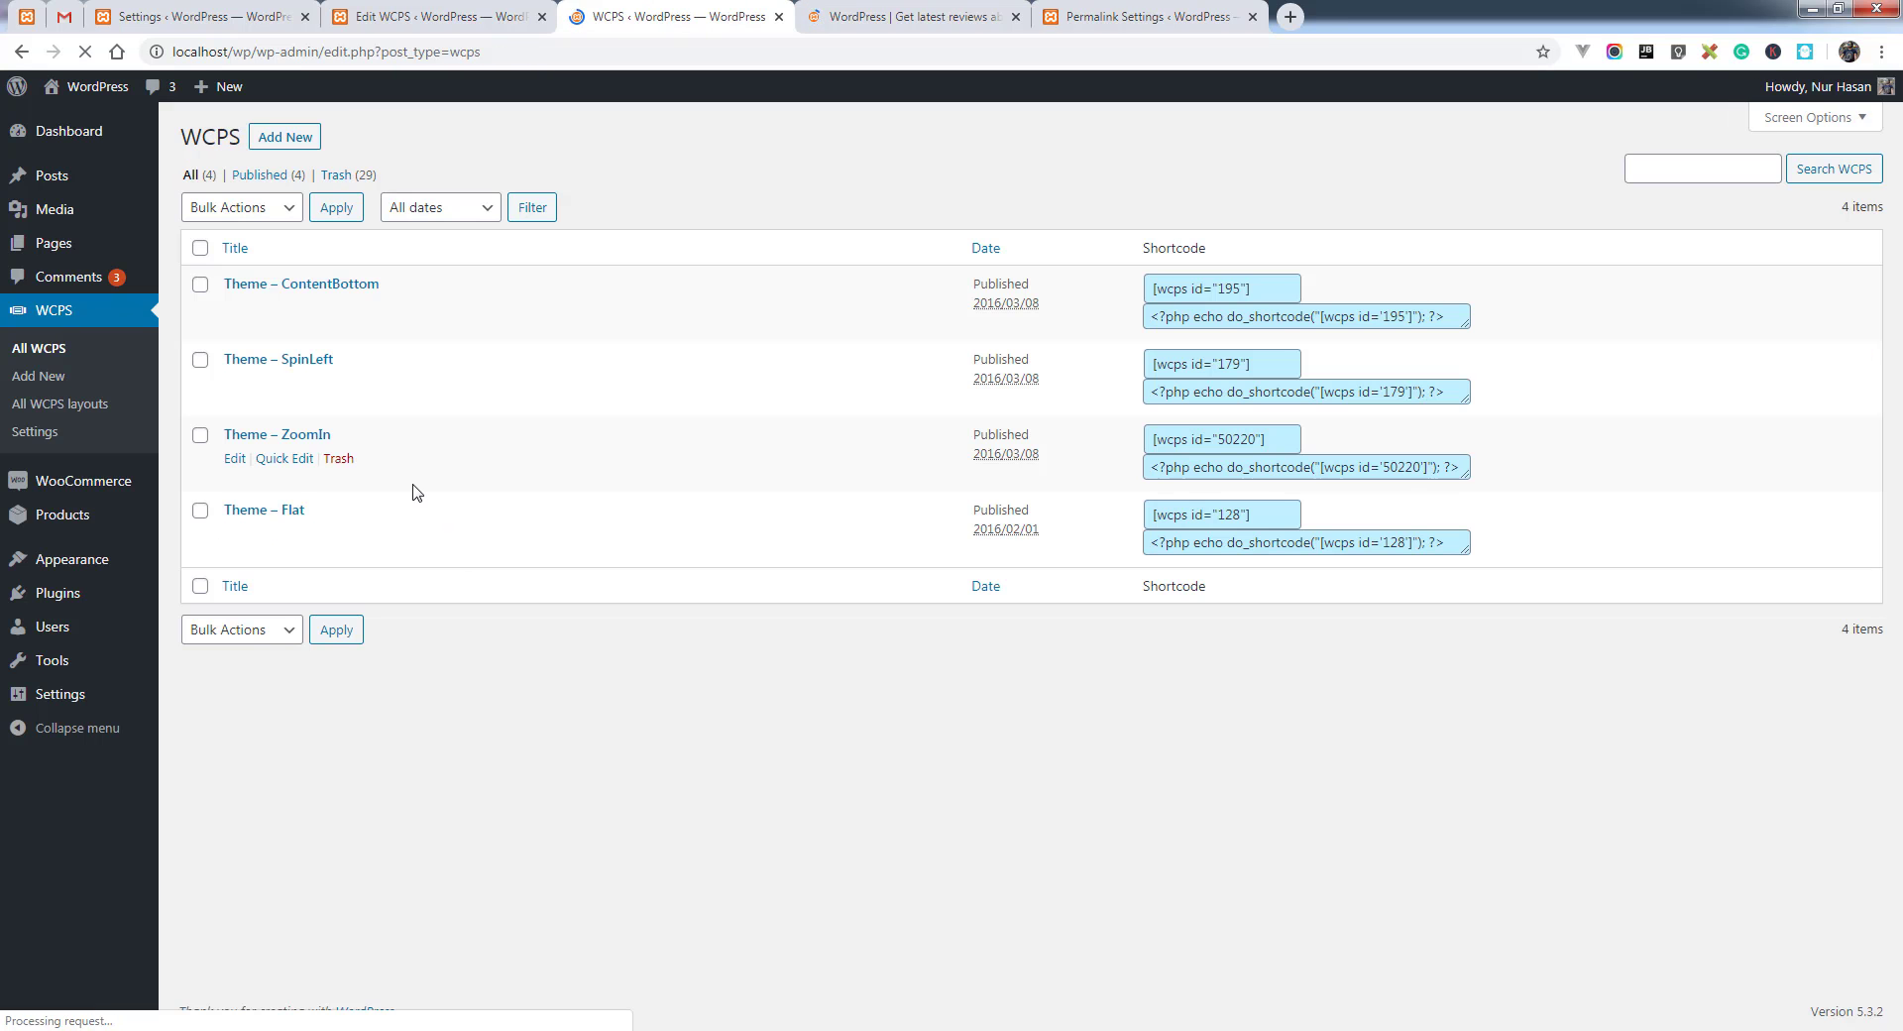
left_click(307, 285)
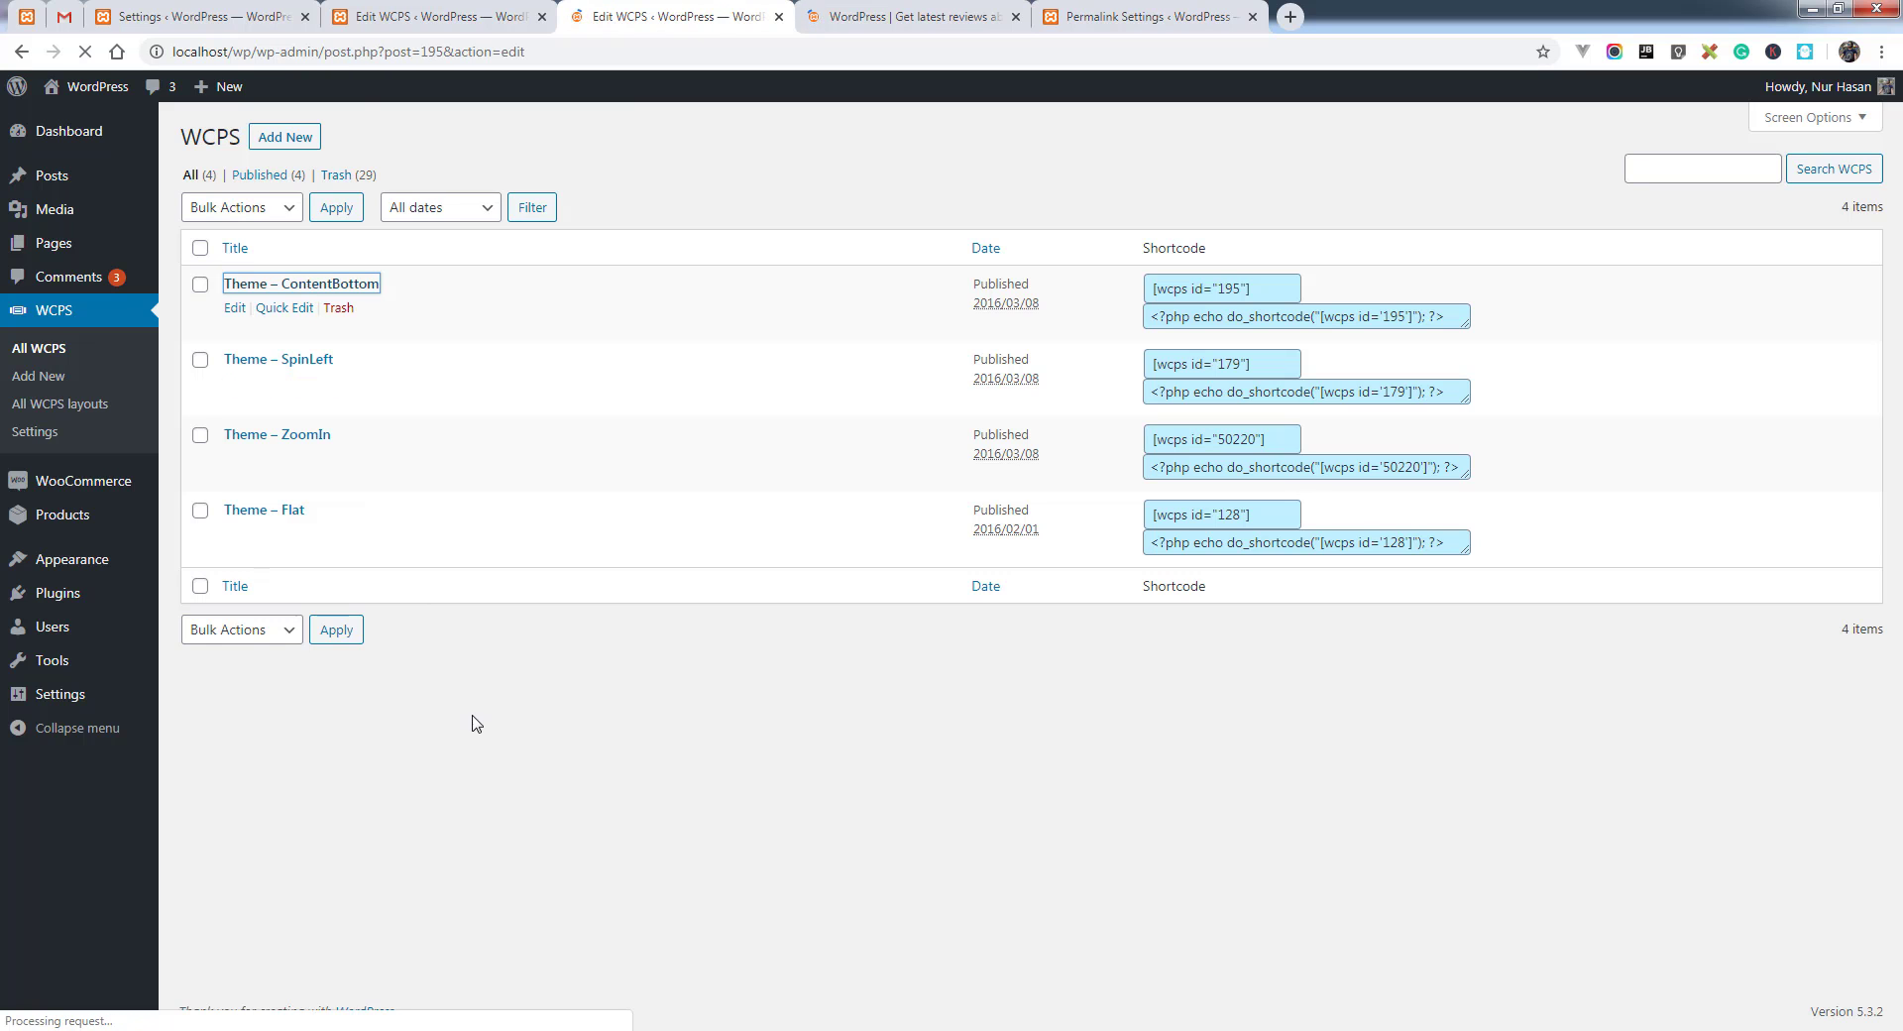
scroll(501, 706, "down", 4)
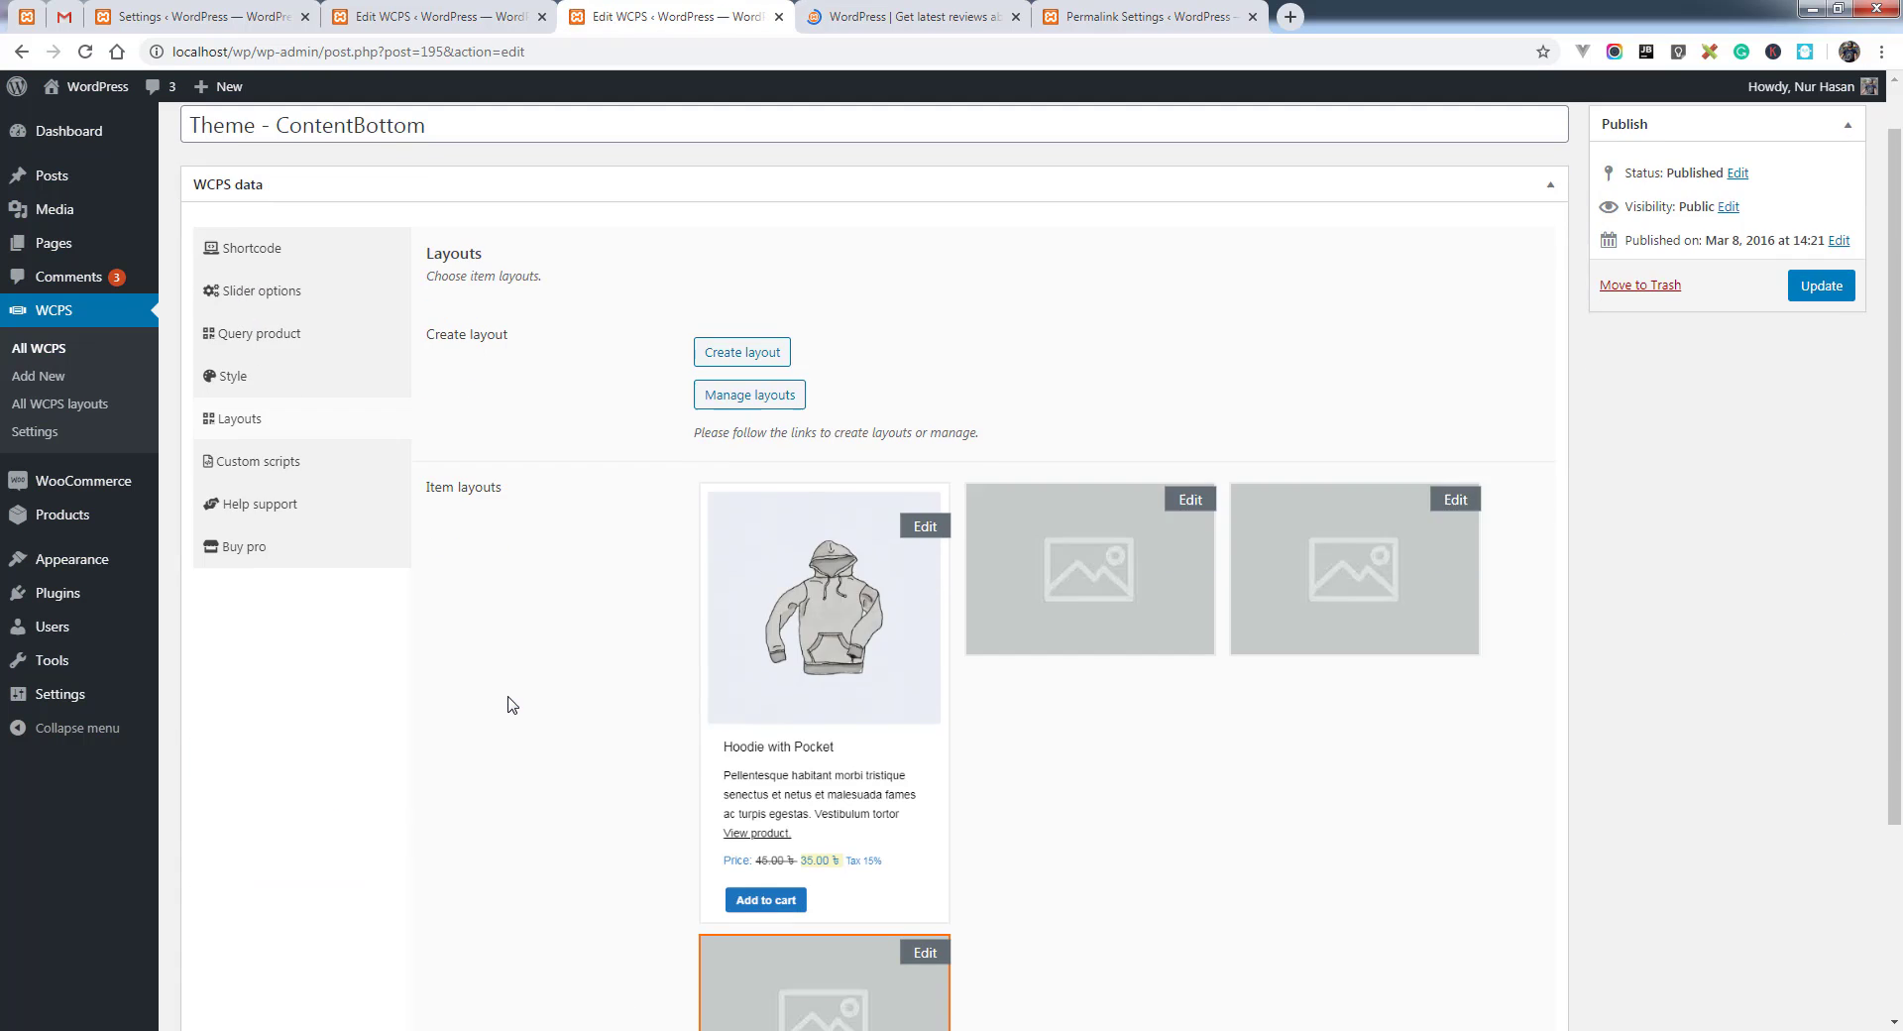
scroll(512, 704, "up", 3)
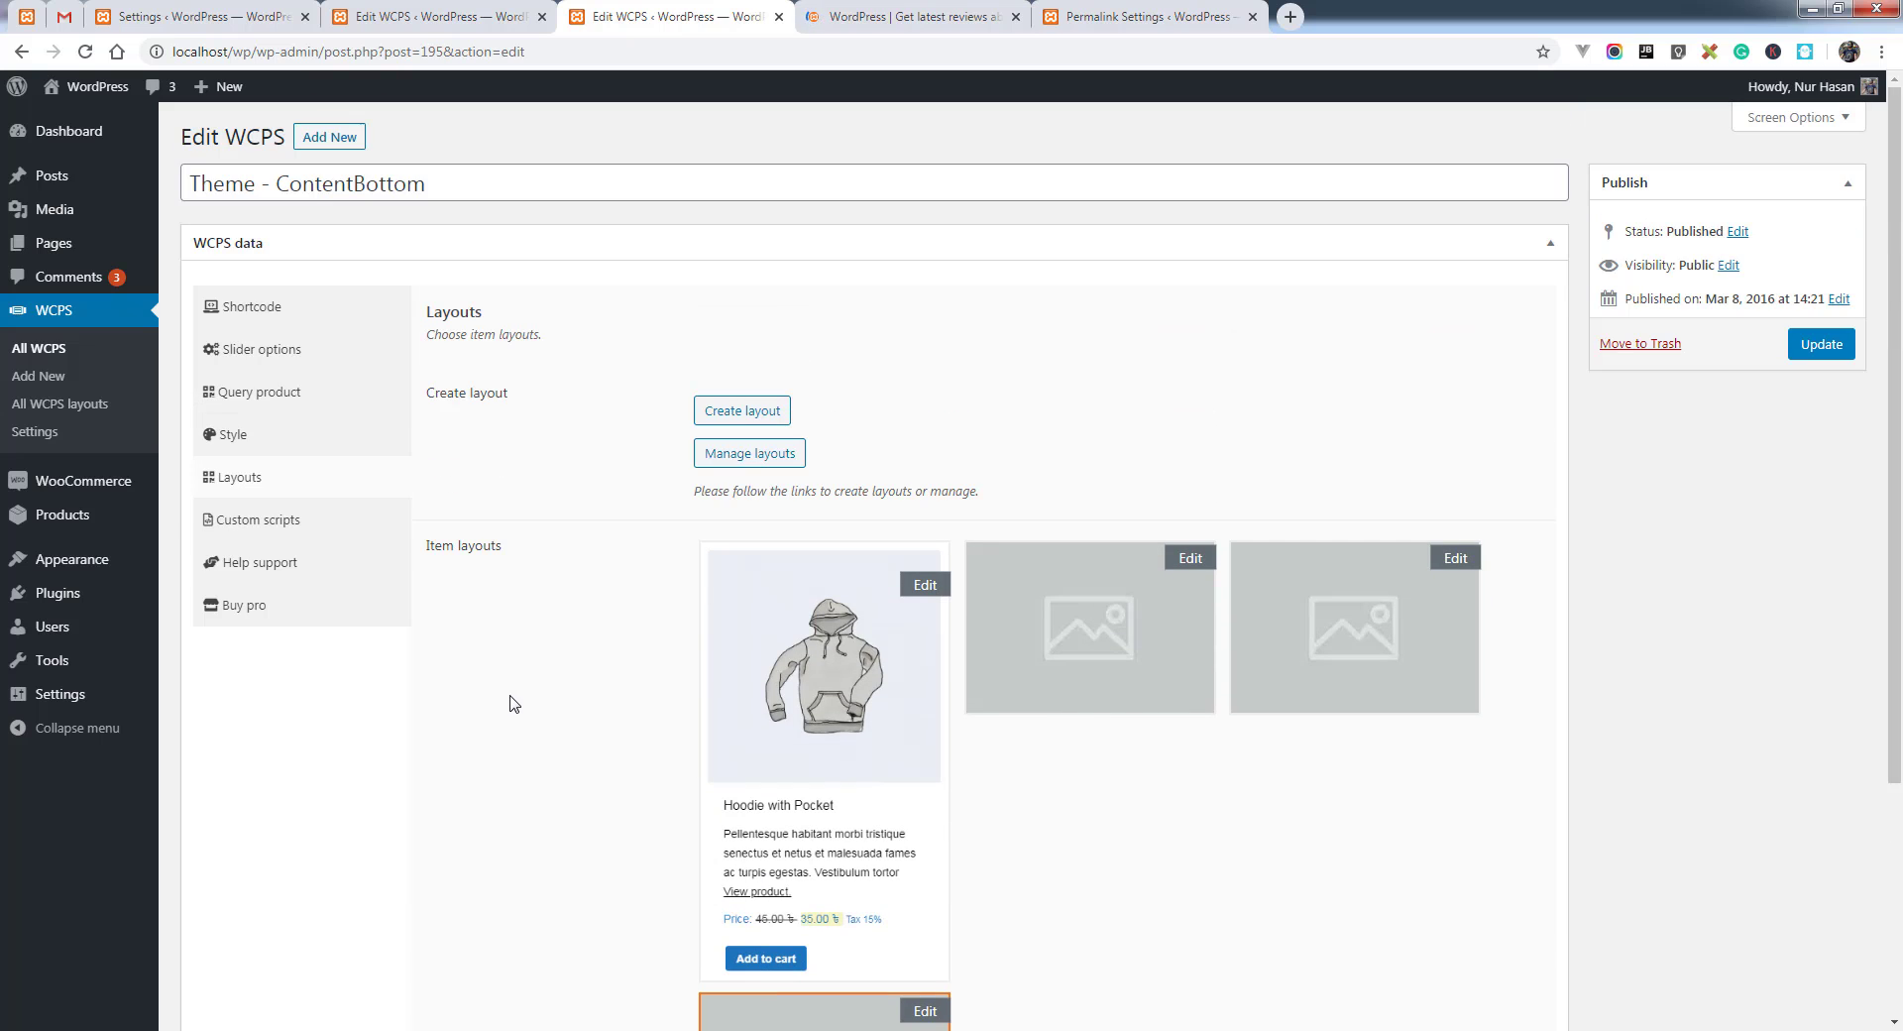